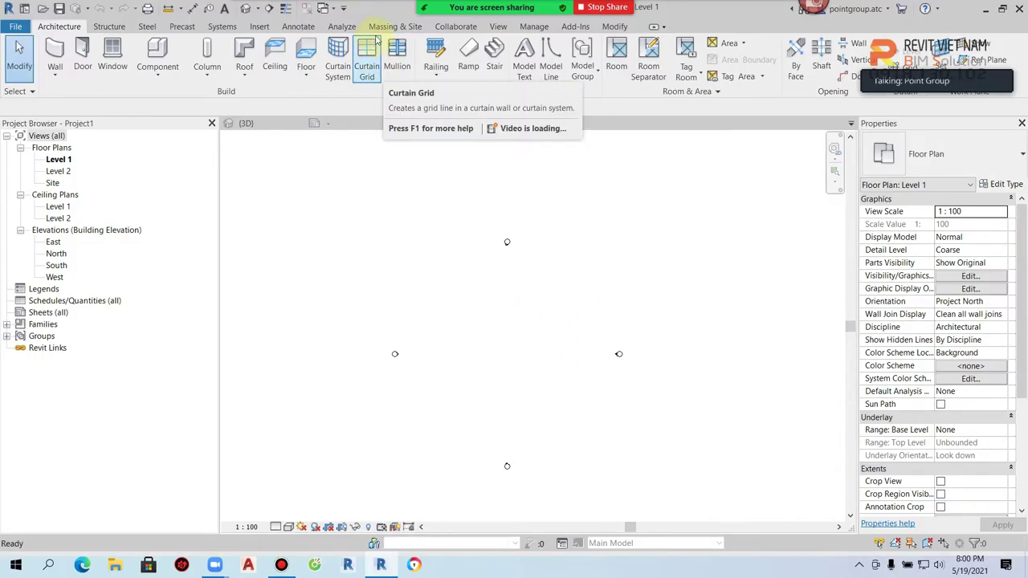
Decline loading a mass family and create a new in-place mass named Mass 1 on Level 1
{"action": "left_click", "coordinate": [382, 29]}
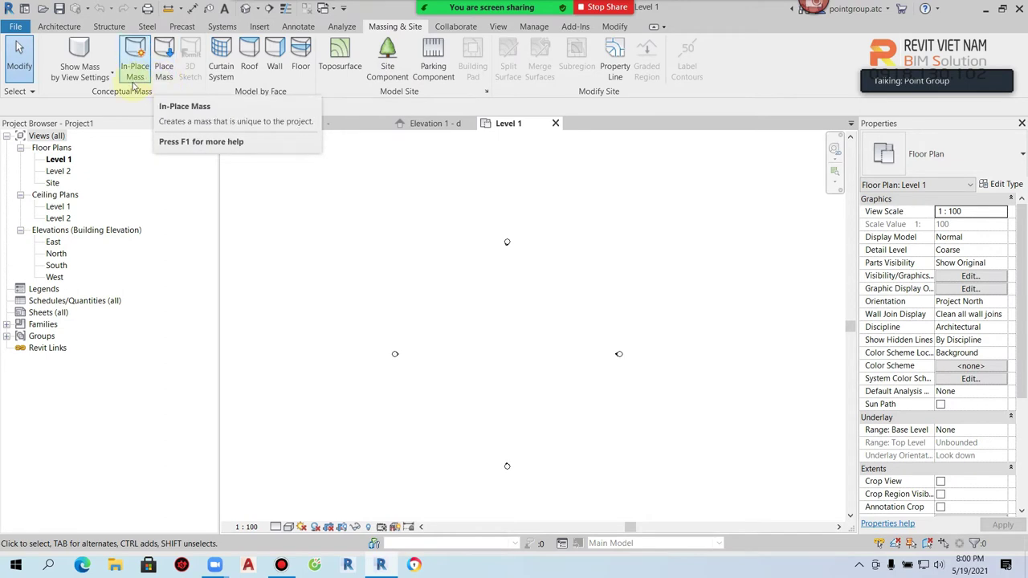
{"action": "left_click", "coordinate": [163, 70]}
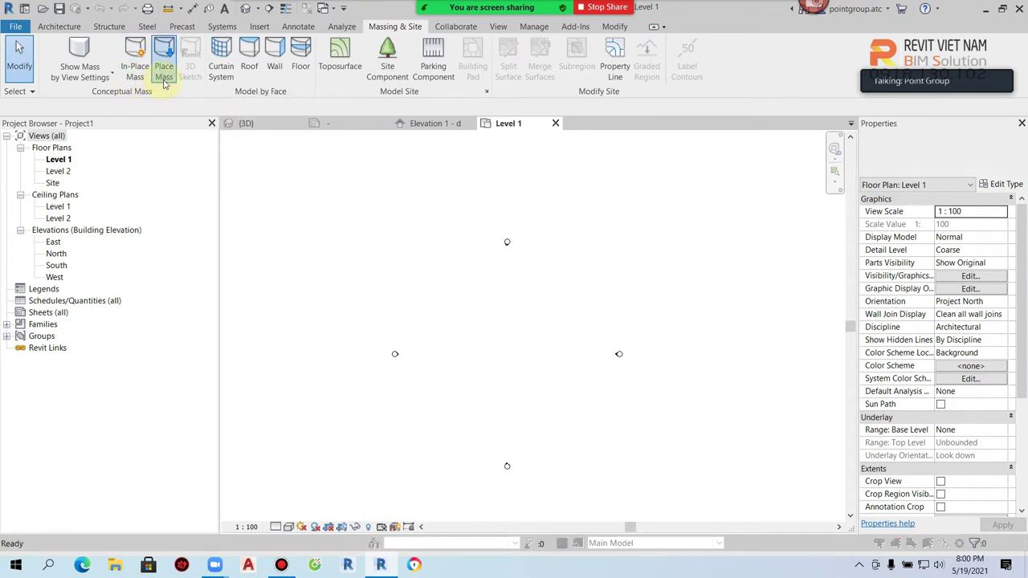
{"action": "left_click", "coordinate": [585, 336]}
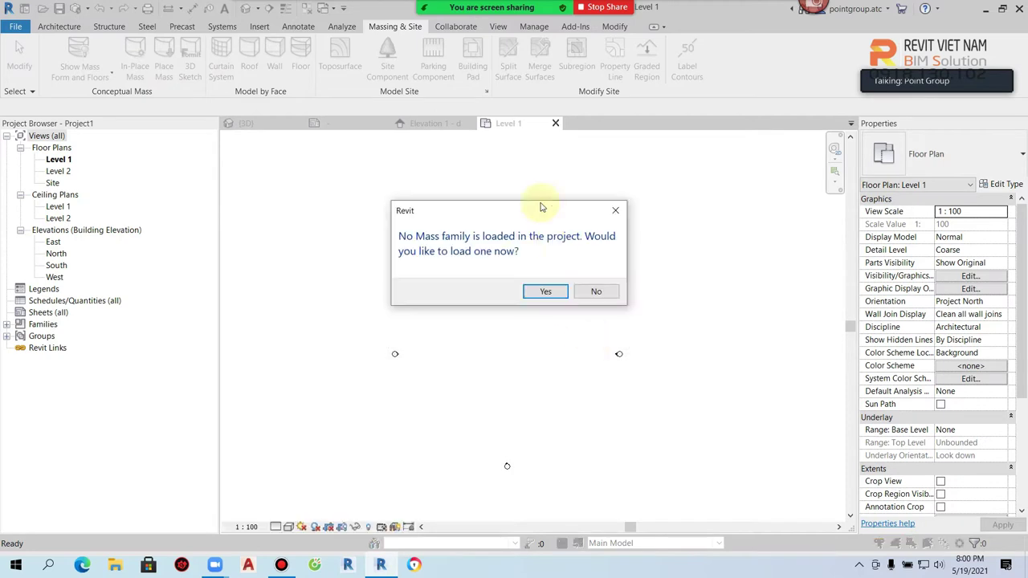
{"action": "left_click", "coordinate": [614, 290]}
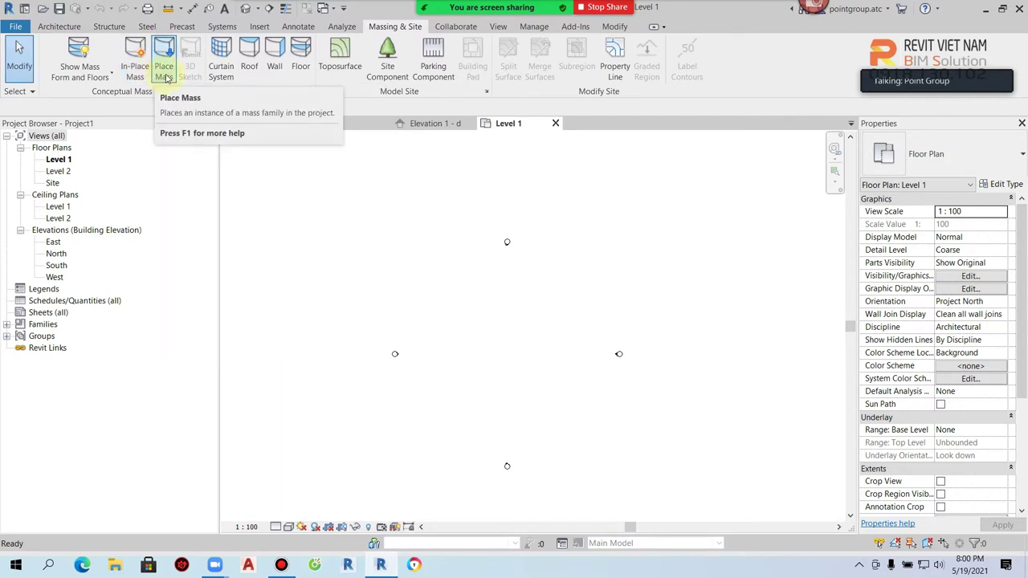
{"action": "left_click", "coordinate": [136, 69]}
{"action": "left_click", "coordinate": [515, 308]}
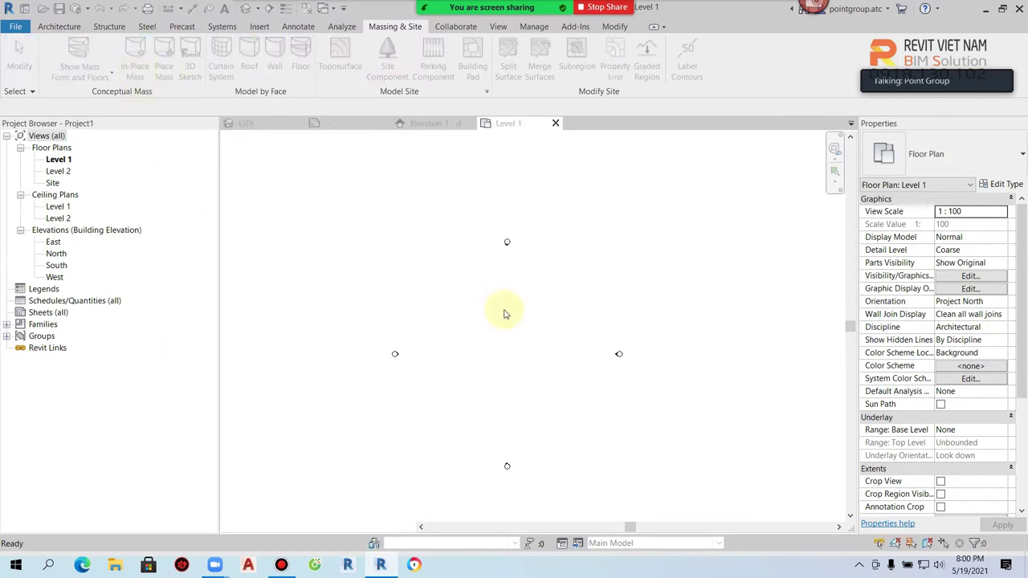
{"action": "left_click", "coordinate": [174, 43]}
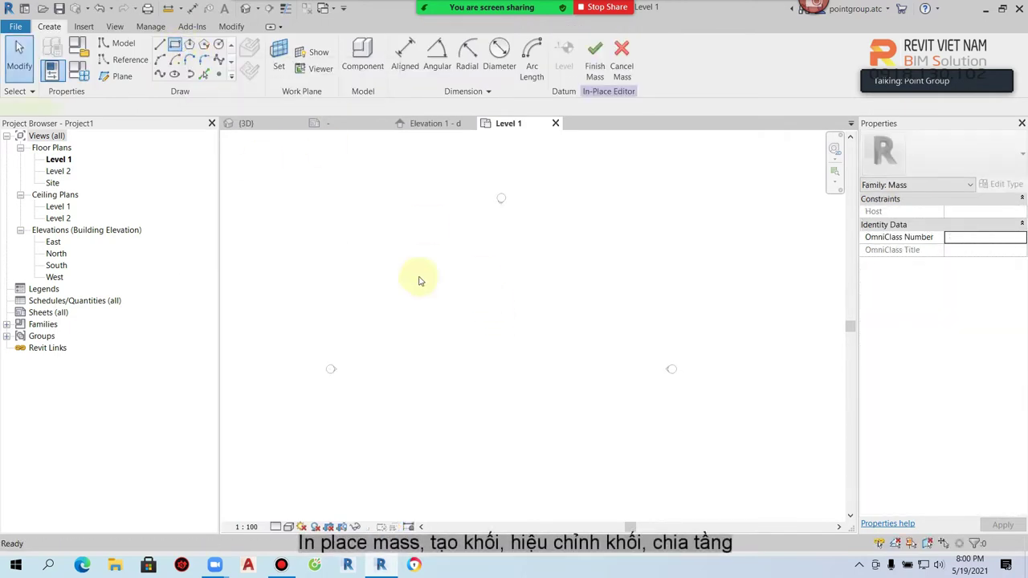
Sketch a rectangle on the Level 1 plan
{"action": "left_click", "coordinate": [560, 409]}
{"action": "left_click", "coordinate": [413, 289]}
{"action": "left_click", "coordinate": [388, 251]}
{"action": "left_click", "coordinate": [668, 430]}
{"action": "key", "text": "Escape"}
{"action": "key", "text": "Escape"}
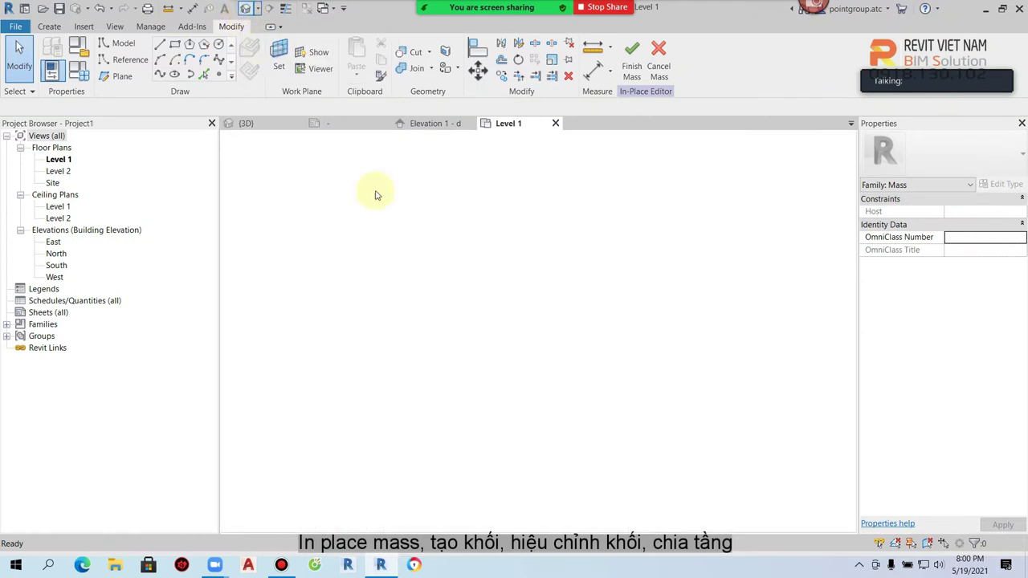
In the default 3D view, extrude the rectangle into a solid form and raise its top
{"action": "key", "text": "3"}
{"action": "key", "text": "d"}
{"action": "left_click", "coordinate": [599, 374]}
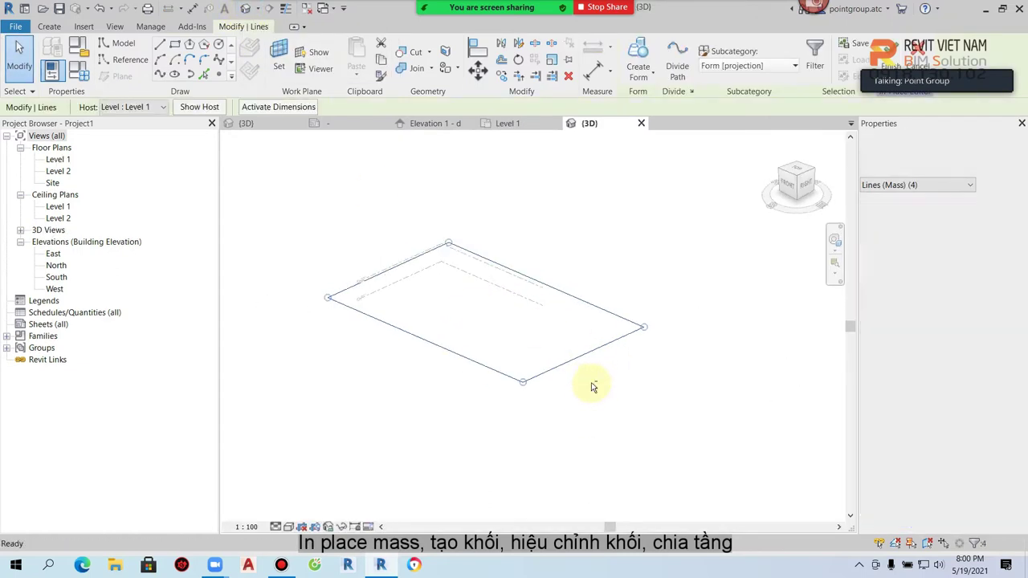
{"action": "left_click", "coordinate": [652, 78]}
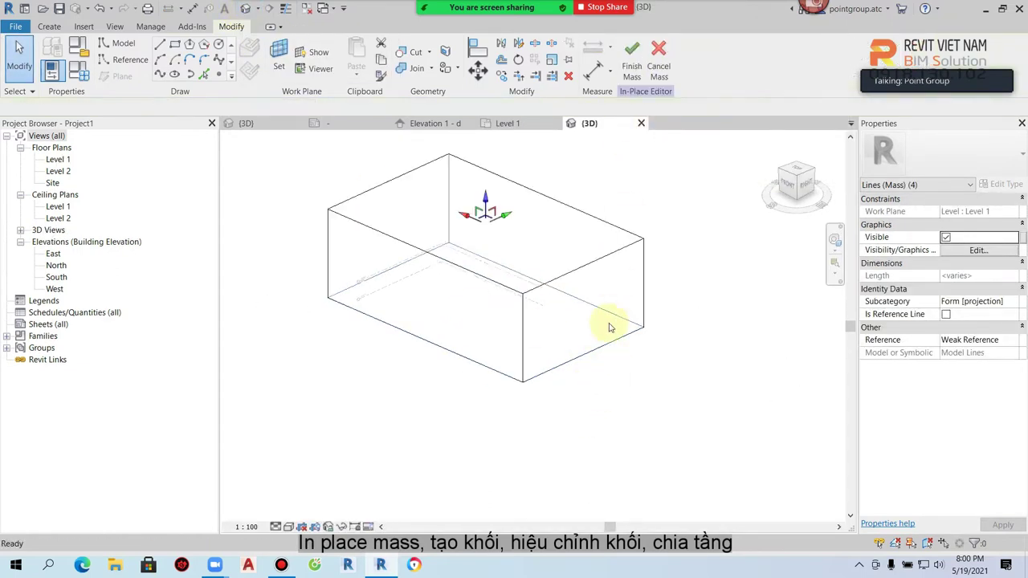
{"action": "left_click_drag", "start_coordinate": [499, 343], "coordinate": [492, 200]}
Drag the top face much higher so the form becomes a tall tower
{"action": "scroll", "coordinate": [532, 266], "scroll_direction": "down", "scroll_amount": 1}
{"action": "scroll", "coordinate": [514, 281], "scroll_direction": "down", "scroll_amount": 1}
{"action": "left_click_drag", "start_coordinate": [492, 304], "coordinate": [482, 172]}
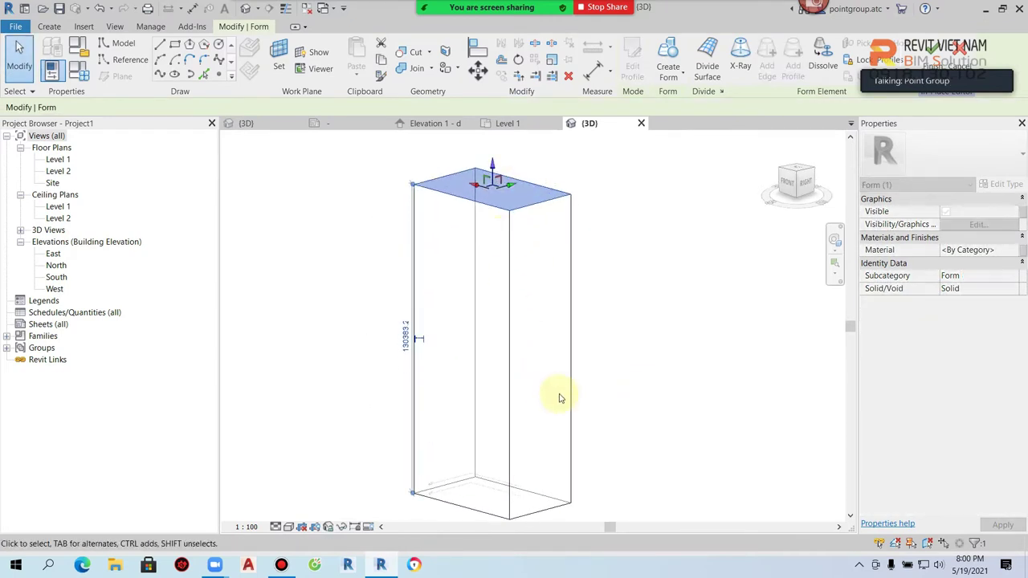
{"action": "left_click", "coordinate": [608, 369]}
{"action": "scroll", "coordinate": [474, 403], "scroll_direction": "up", "scroll_amount": 2}
{"action": "left_click", "coordinate": [485, 403]}
{"action": "scroll", "coordinate": [542, 305], "scroll_direction": "up", "scroll_amount": 2}
{"action": "scroll", "coordinate": [488, 300], "scroll_direction": "up", "scroll_amount": 2}
{"action": "left_click", "coordinate": [514, 300]}
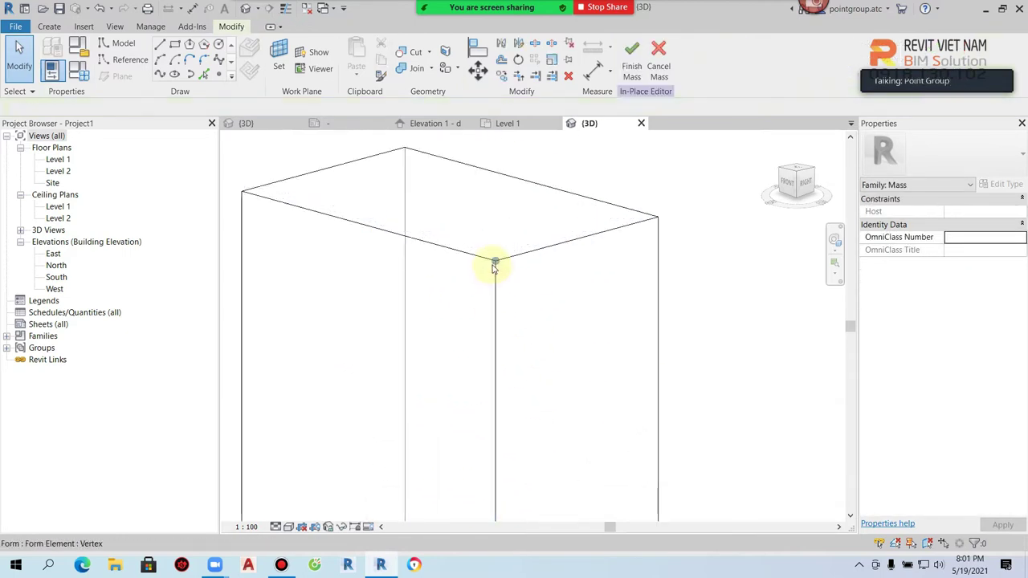
Try skewing the tower by dragging a top corner and edge, then undo the reshaping
{"action": "mouse_move", "coordinate": [498, 274]}
{"action": "left_mouse_down"}
{"action": "mouse_move", "coordinate": [482, 265]}
{"action": "mouse_move", "coordinate": [437, 290]}
{"action": "left_mouse_up"}
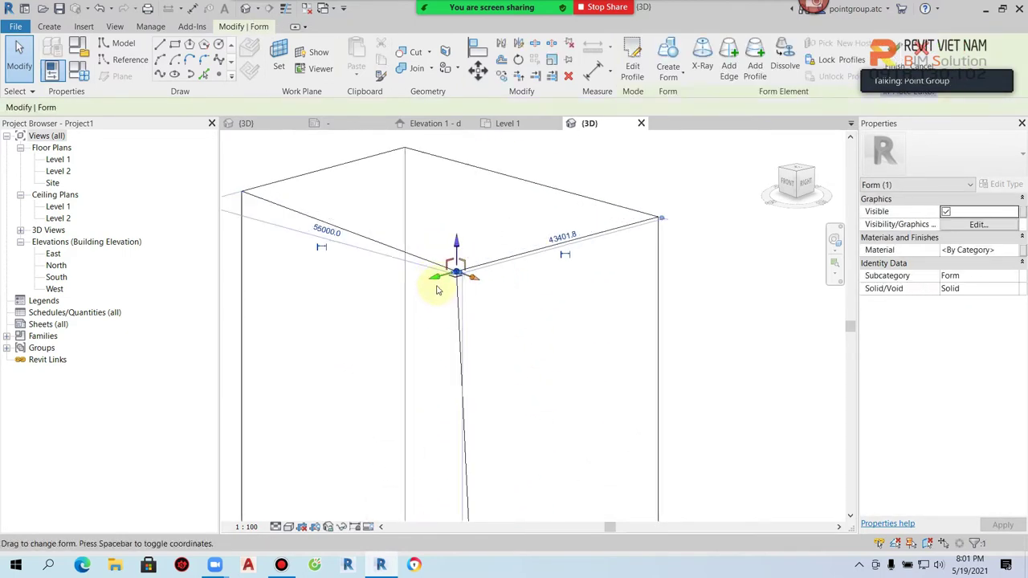
{"action": "left_click", "coordinate": [526, 305]}
{"action": "left_click", "coordinate": [572, 241]}
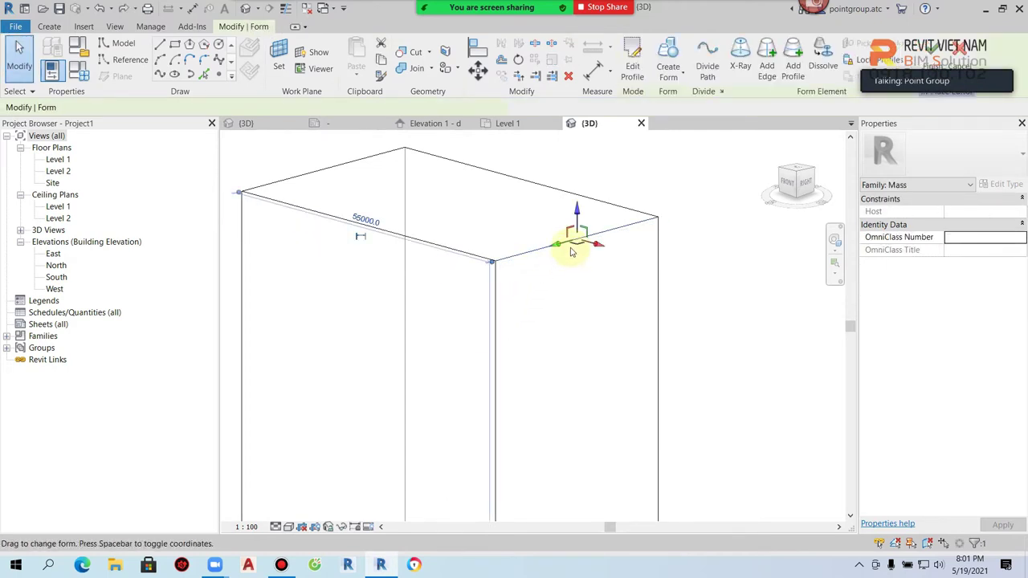
{"action": "left_click_drag", "start_coordinate": [602, 247], "coordinate": [552, 234]}
{"action": "key", "text": "ctrl+z"}
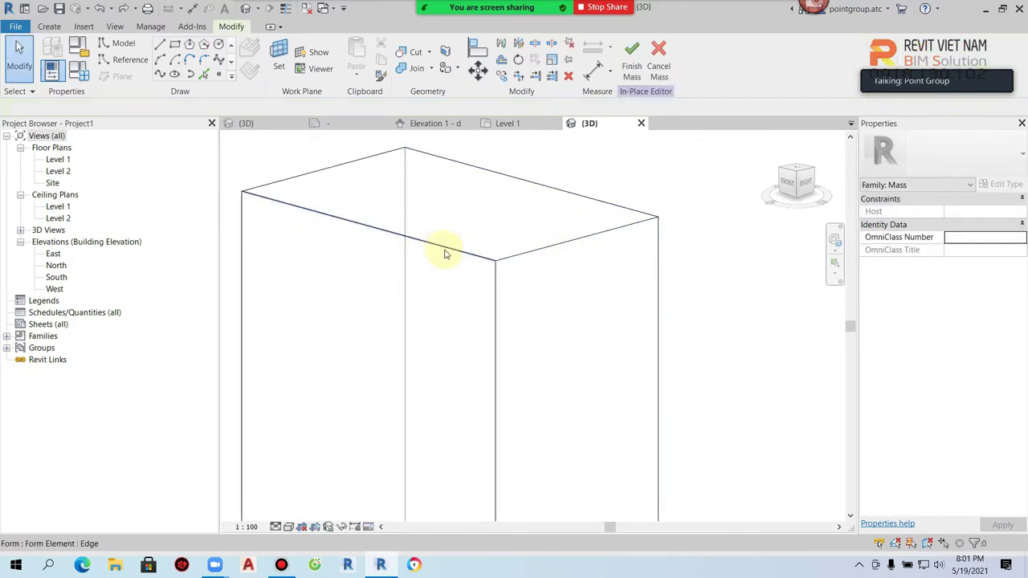
Draw a 35000-long model line across the tower's right side face near the top
{"action": "scroll", "coordinate": [429, 302], "scroll_direction": "down", "scroll_amount": 1}
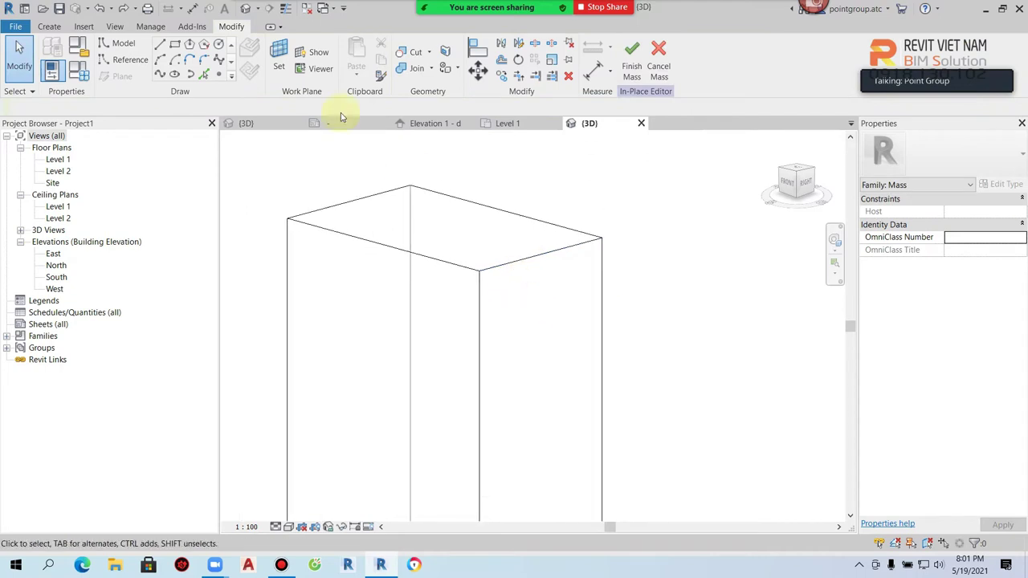
{"action": "left_click", "coordinate": [160, 44]}
{"action": "left_click", "coordinate": [480, 326]}
{"action": "left_click", "coordinate": [600, 293]}
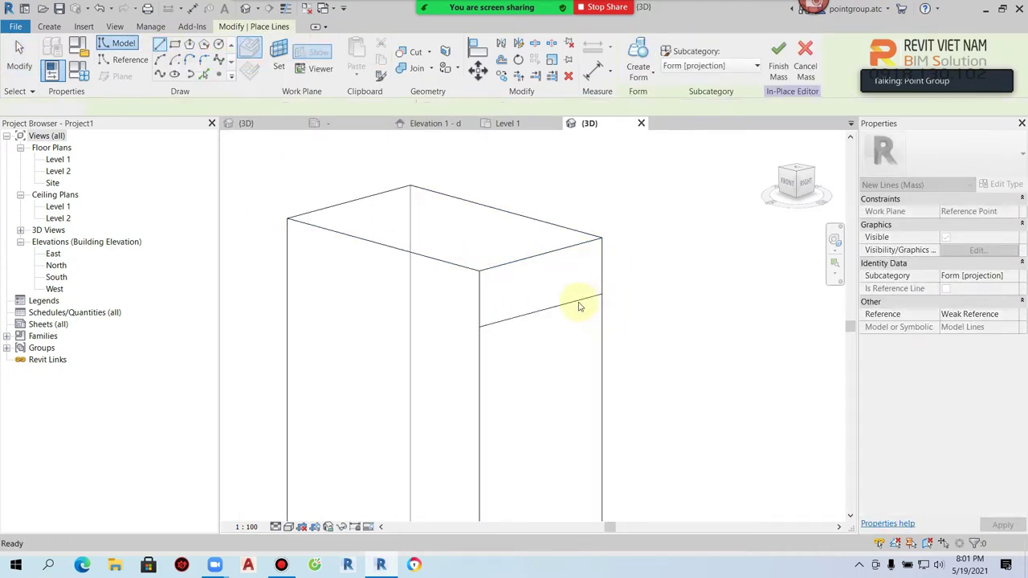
Turn the 35000 side-face line into a solid surface
{"action": "key", "text": "Escape"}
{"action": "key", "text": "Escape"}
{"action": "left_click", "coordinate": [575, 301]}
{"action": "left_click", "coordinate": [643, 83]}
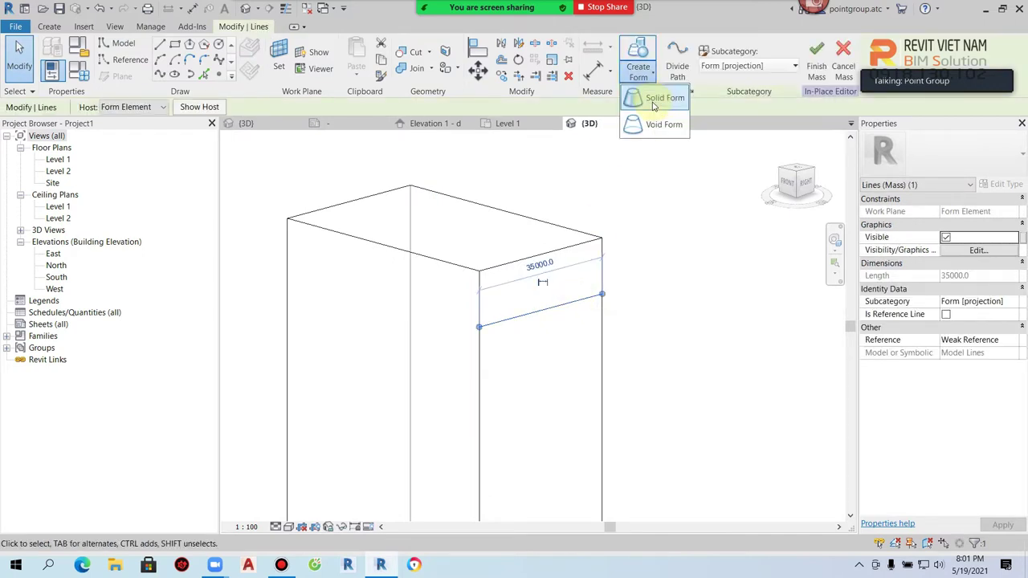
{"action": "left_click", "coordinate": [664, 102]}
Extrude that surface into a block jutting from the tower and extend it downward
{"action": "scroll", "coordinate": [589, 341], "scroll_direction": "up", "scroll_amount": 1}
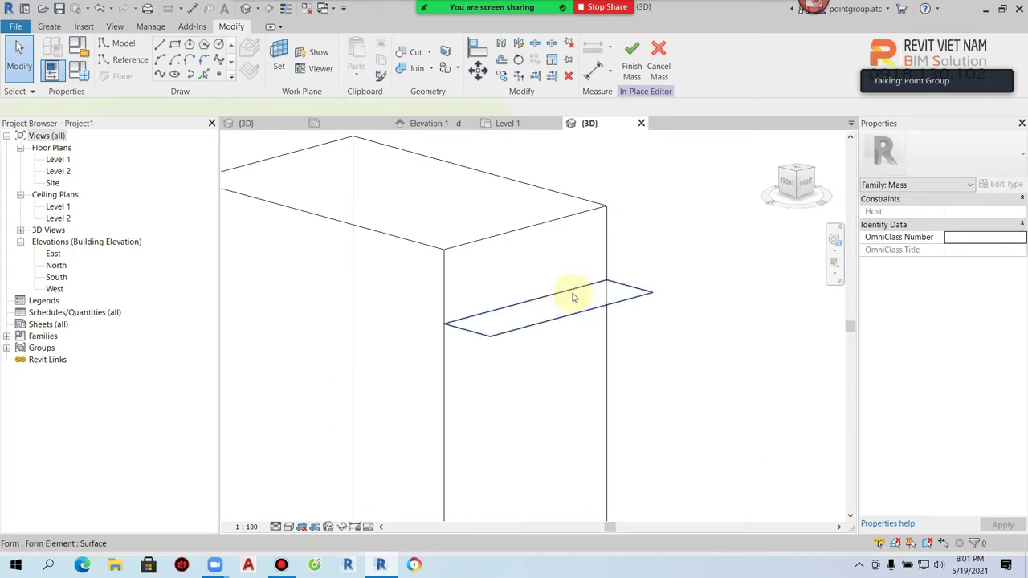
{"action": "left_click", "coordinate": [572, 298]}
{"action": "left_click", "coordinate": [667, 50]}
{"action": "left_click", "coordinate": [663, 98]}
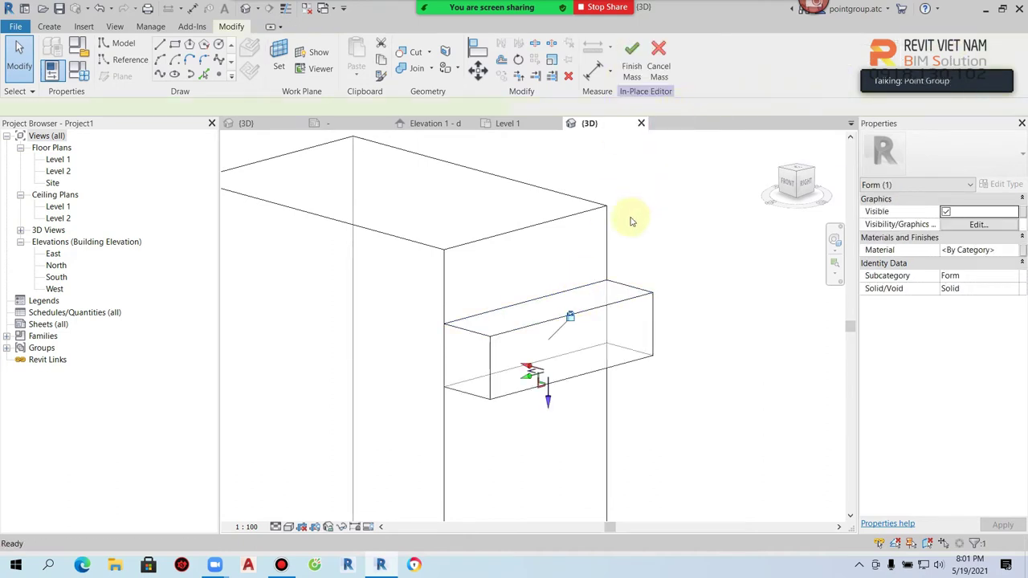
{"action": "left_click_drag", "start_coordinate": [546, 399], "coordinate": [551, 441]}
{"action": "left_click", "coordinate": [683, 394]}
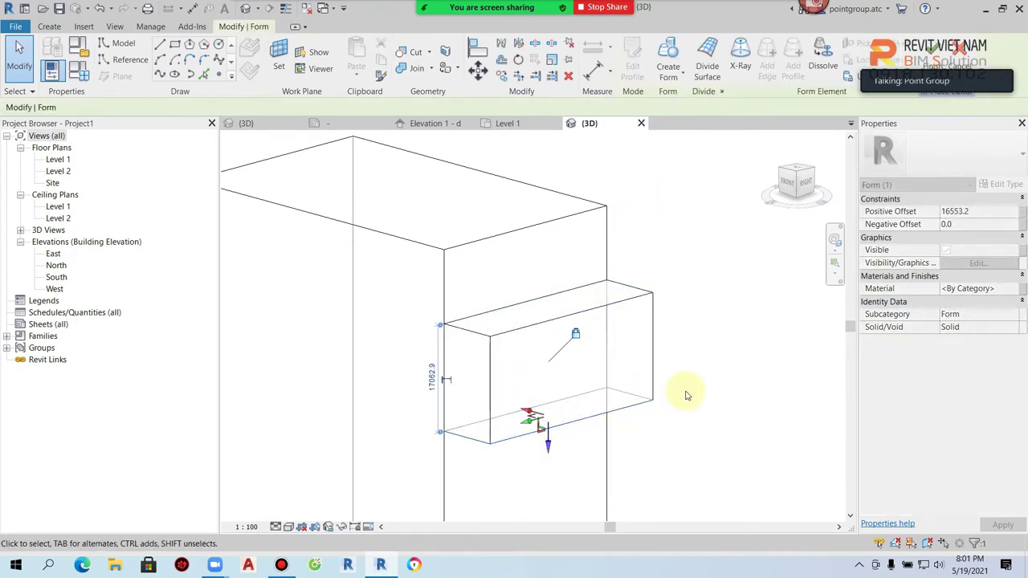
{"action": "scroll", "coordinate": [696, 404], "scroll_direction": "down", "scroll_amount": 1}
{"action": "mouse_move", "coordinate": [697, 405]}
{"action": "middle_mouse_down", "text": "shift"}
{"action": "mouse_move", "coordinate": [477, 436]}
{"action": "mouse_move", "coordinate": [523, 370]}
{"action": "middle_mouse_up", "text": "shift"}
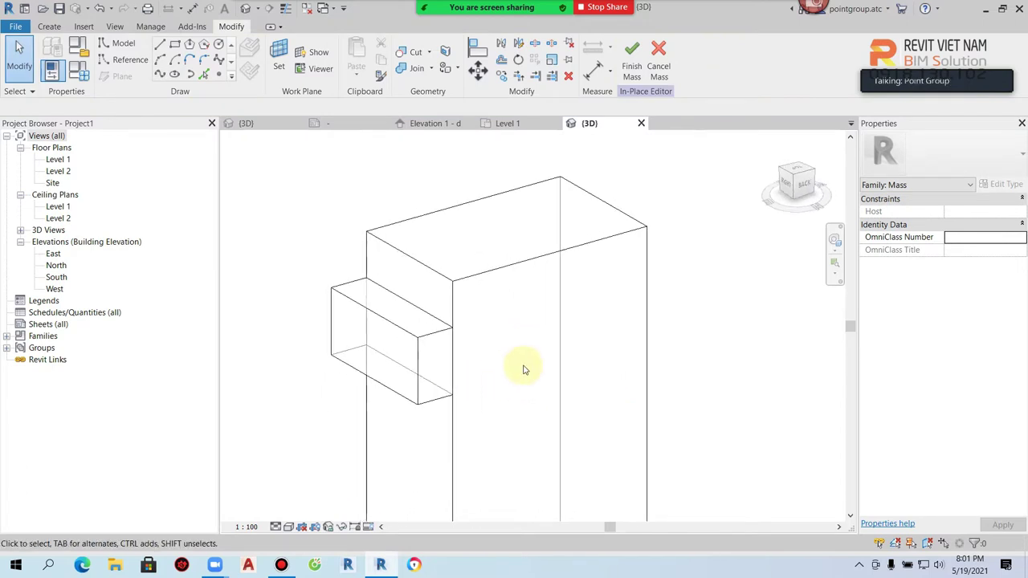
{"action": "mouse_move", "coordinate": [523, 371]}
{"action": "middle_mouse_down", "text": "shift"}
{"action": "mouse_move", "coordinate": [525, 308]}
{"action": "mouse_move", "coordinate": [566, 333]}
{"action": "mouse_move", "coordinate": [649, 337]}
{"action": "middle_mouse_up", "text": "shift"}
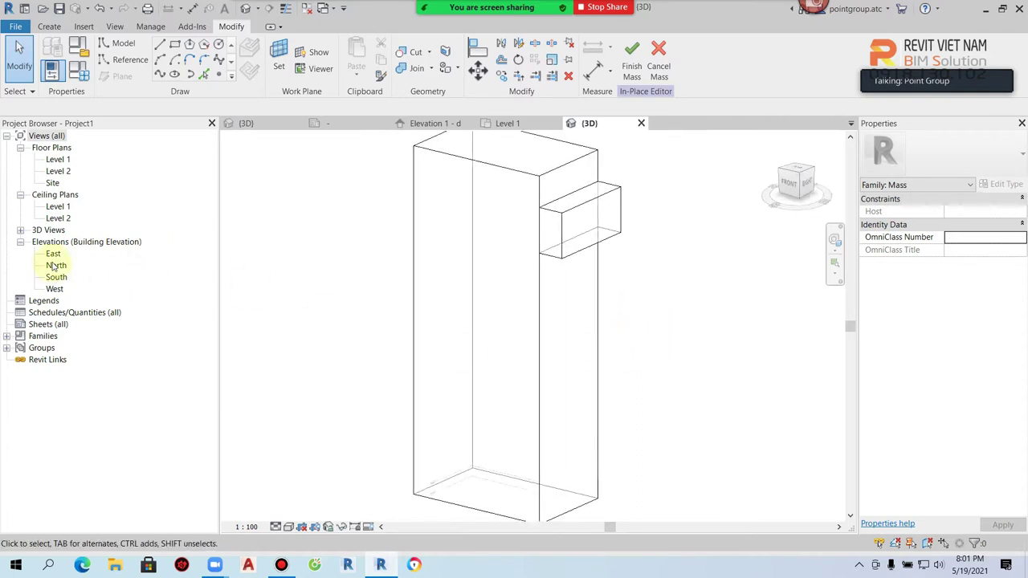
Finish the in-place mass and open the North elevation
{"action": "double_click", "coordinate": [53, 266]}
{"action": "scroll", "coordinate": [522, 414], "scroll_direction": "up", "scroll_amount": 1}
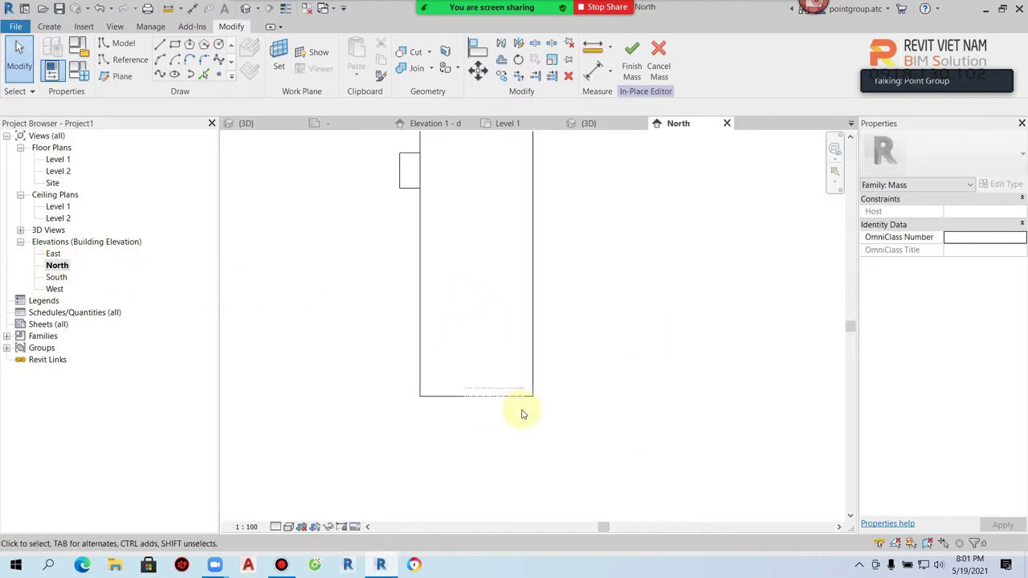
{"action": "left_click", "coordinate": [631, 61]}
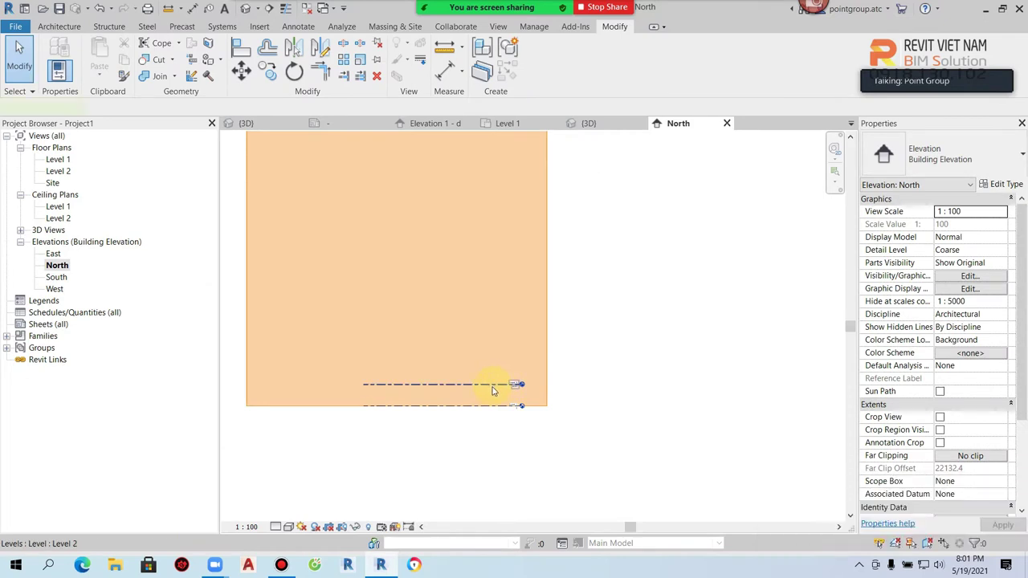
Adjust the left end of the Level 2 line at 4000
{"action": "left_click", "coordinate": [493, 391]}
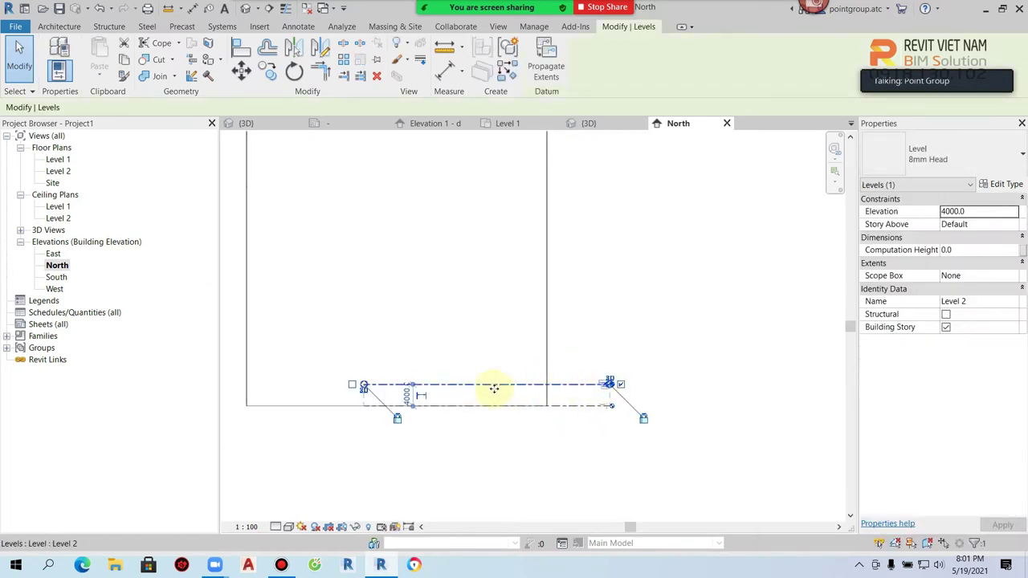
{"action": "scroll", "coordinate": [364, 387], "scroll_direction": "down", "scroll_amount": 2}
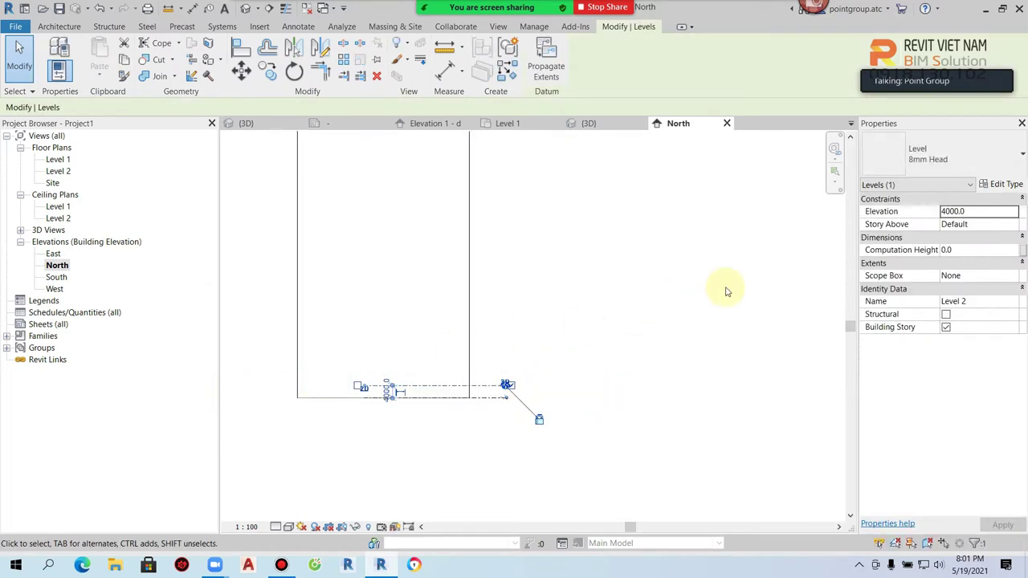
{"action": "scroll", "coordinate": [256, 415], "scroll_direction": "up", "scroll_amount": 2}
{"action": "left_click_drag", "start_coordinate": [412, 371], "coordinate": [484, 375]}
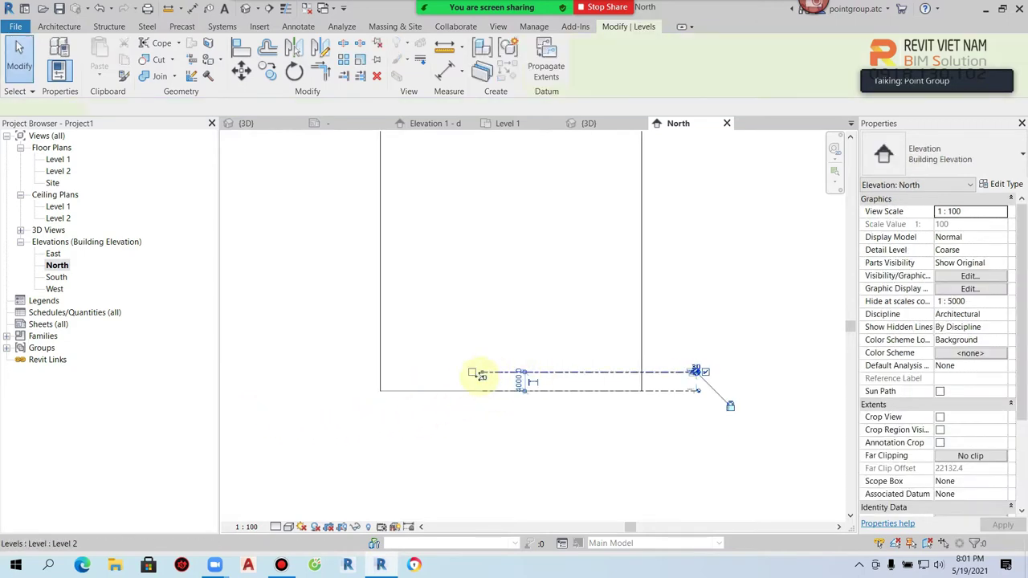
{"action": "left_click", "coordinate": [558, 406]}
Stretch the Level 2 line out past the tower and reselect it
{"action": "scroll", "coordinate": [477, 385], "scroll_direction": "up", "scroll_amount": 2}
{"action": "left_click", "coordinate": [287, 384]}
{"action": "middle_click_drag", "start_coordinate": [285, 403], "coordinate": [473, 379]}
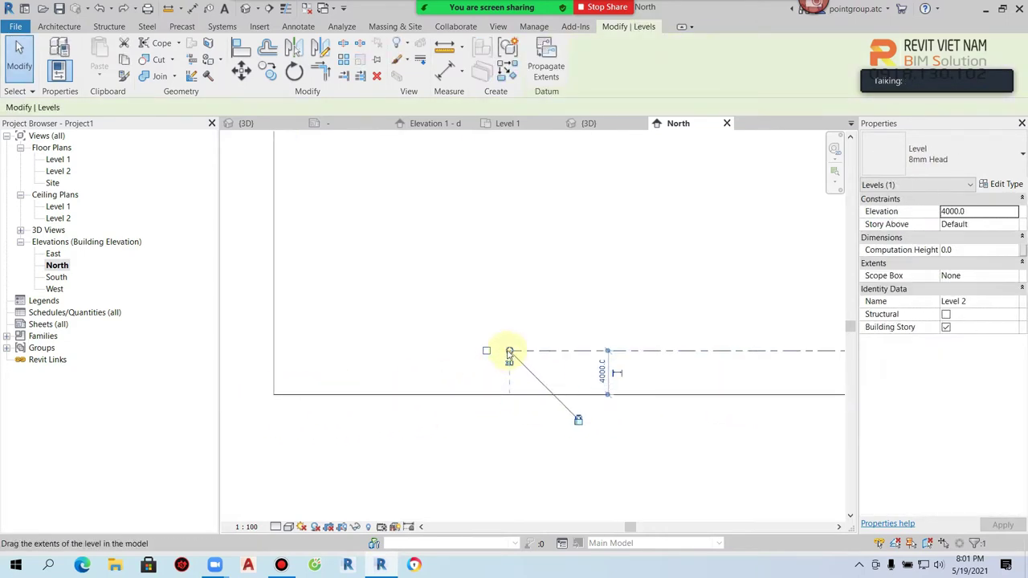
{"action": "scroll", "coordinate": [348, 339], "scroll_direction": "down", "scroll_amount": 3}
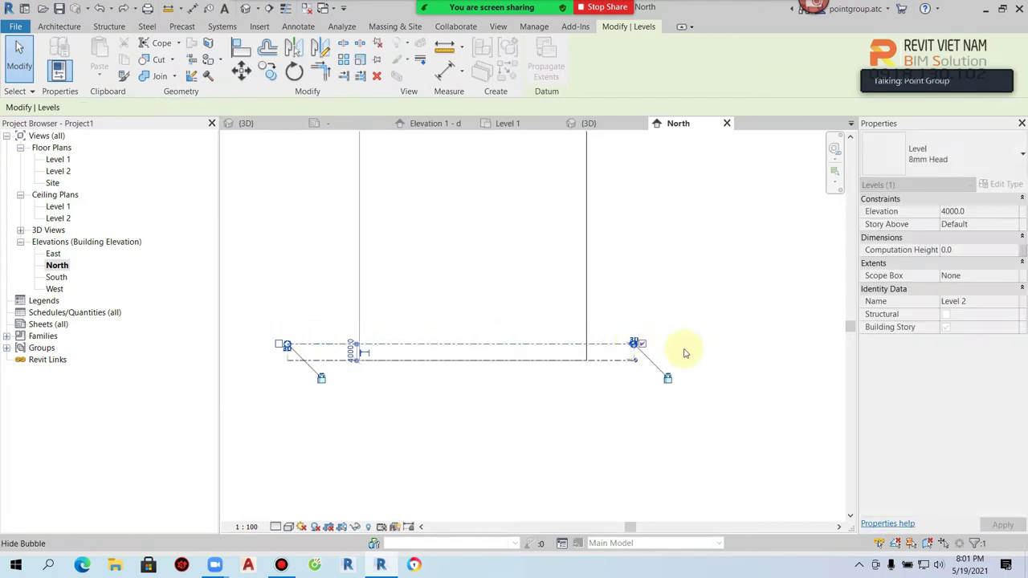
{"action": "scroll", "coordinate": [657, 350], "scroll_direction": "up", "scroll_amount": 2}
{"action": "left_click", "coordinate": [660, 353]}
{"action": "scroll", "coordinate": [598, 354], "scroll_direction": "up", "scroll_amount": 3}
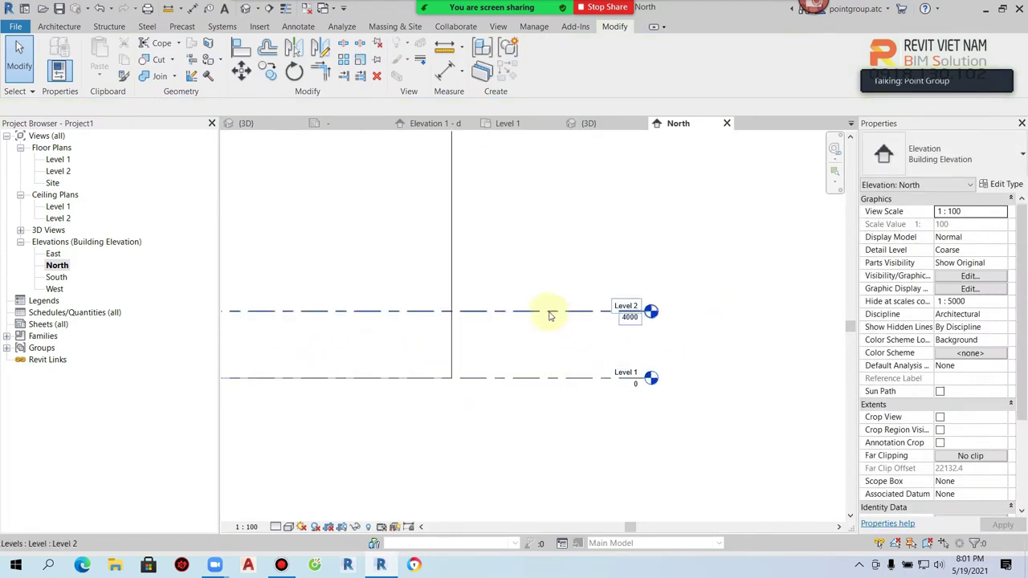
{"action": "left_click", "coordinate": [550, 315]}
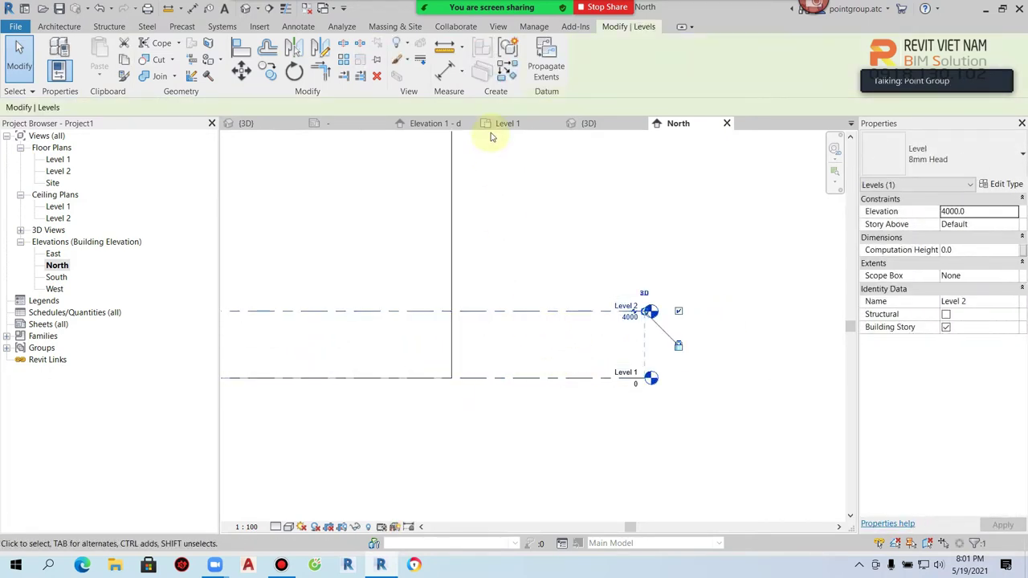
Array Level 2 into a grouped stack of 35 levels spaced 3500 apart
{"action": "left_click", "coordinate": [343, 63]}
{"action": "left_click", "coordinate": [540, 377]}
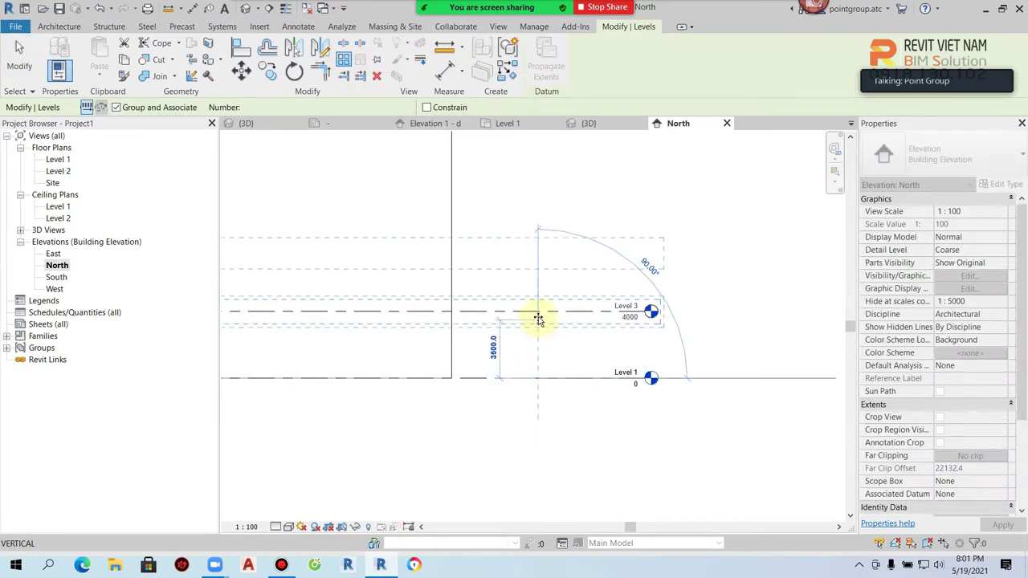
{"action": "left_click", "coordinate": [539, 317]}
{"action": "scroll", "coordinate": [539, 317], "scroll_direction": "down", "scroll_amount": 2}
{"action": "middle_click_drag", "start_coordinate": [539, 317], "coordinate": [568, 377]}
{"action": "type", "text": "10"}
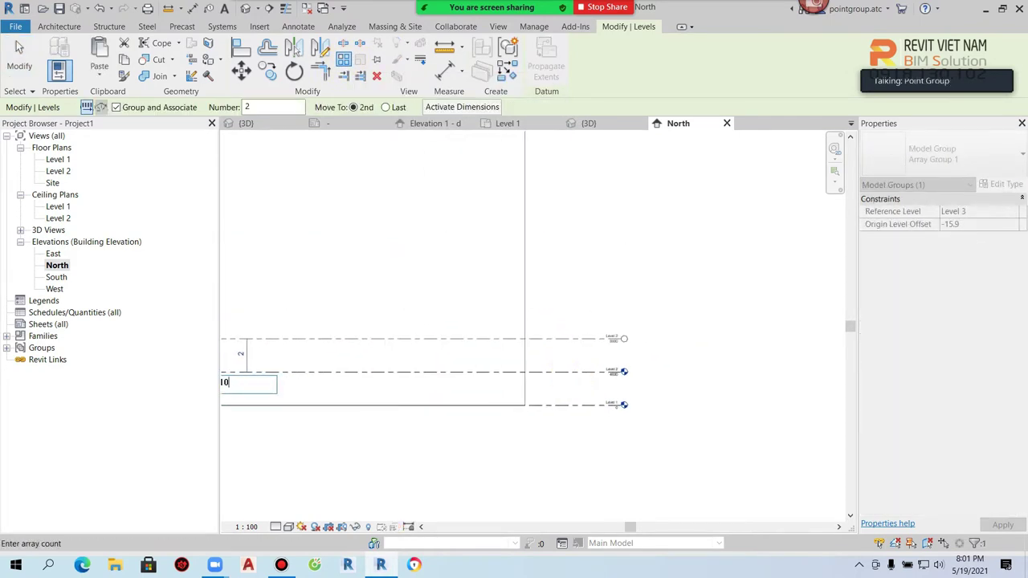
{"action": "key", "text": "Return"}
{"action": "scroll", "coordinate": [567, 377], "scroll_direction": "down", "scroll_amount": 2}
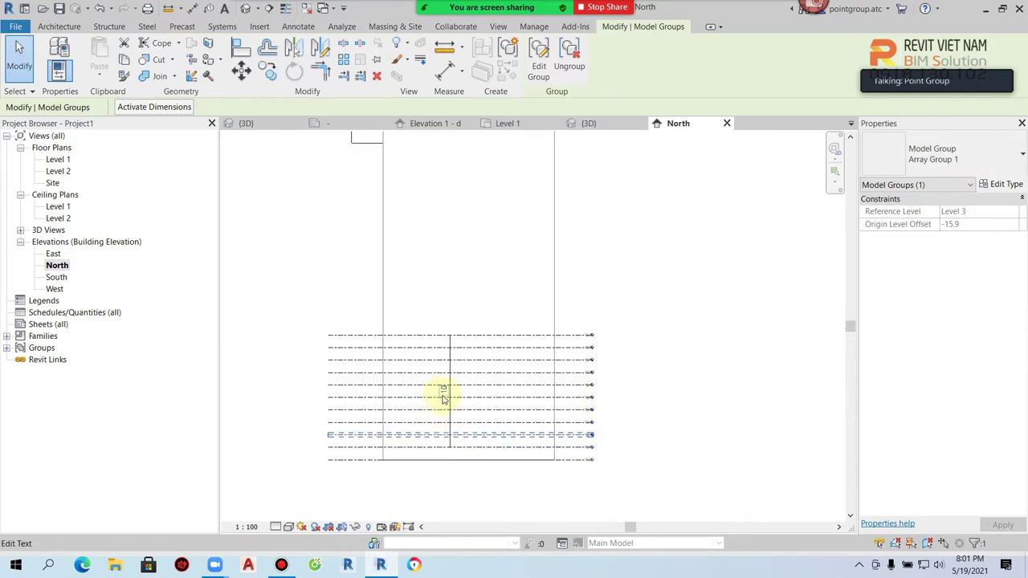
{"action": "type", "text": "35"}
{"action": "key", "text": "Return"}
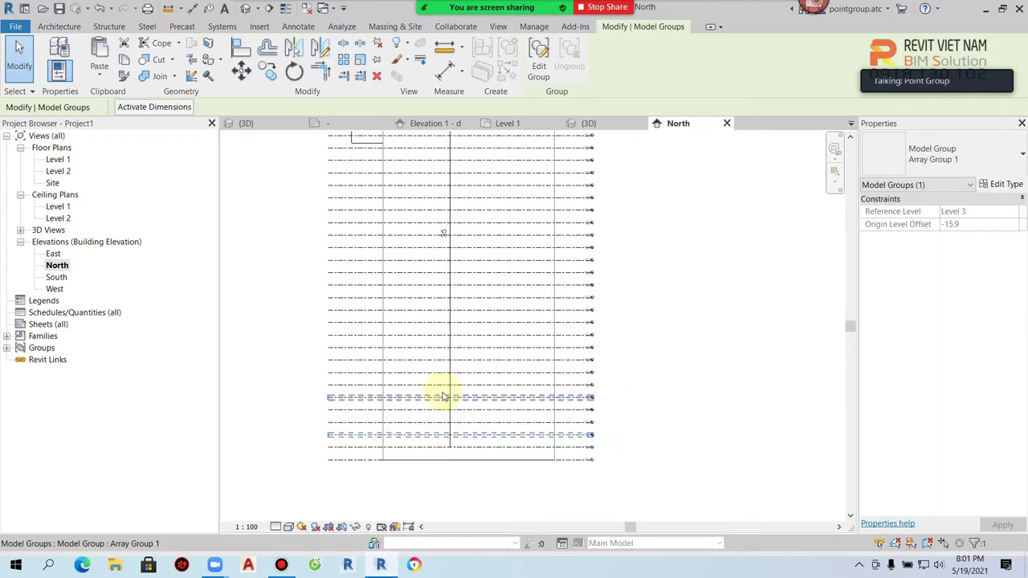
{"action": "scroll", "coordinate": [649, 335], "scroll_direction": "down", "scroll_amount": 2}
{"action": "scroll", "coordinate": [608, 278], "scroll_direction": "up", "scroll_amount": 4}
{"action": "key", "text": "Escape"}
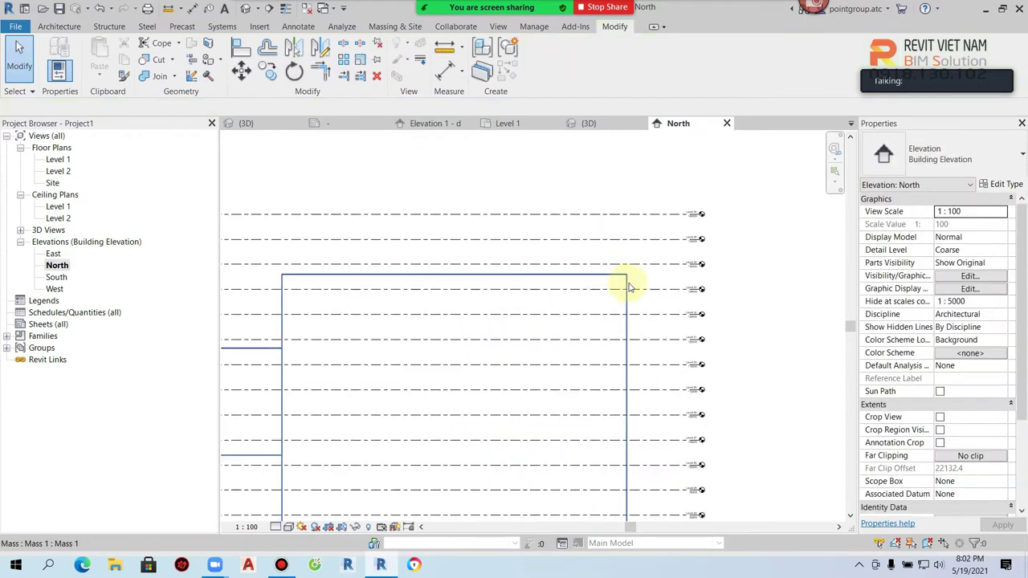
Stretch the tower mass's top up to the highest arrayed level
{"action": "left_click", "coordinate": [471, 273]}
{"action": "left_click_drag", "start_coordinate": [452, 269], "coordinate": [452, 215]}
{"action": "left_click", "coordinate": [594, 172]}
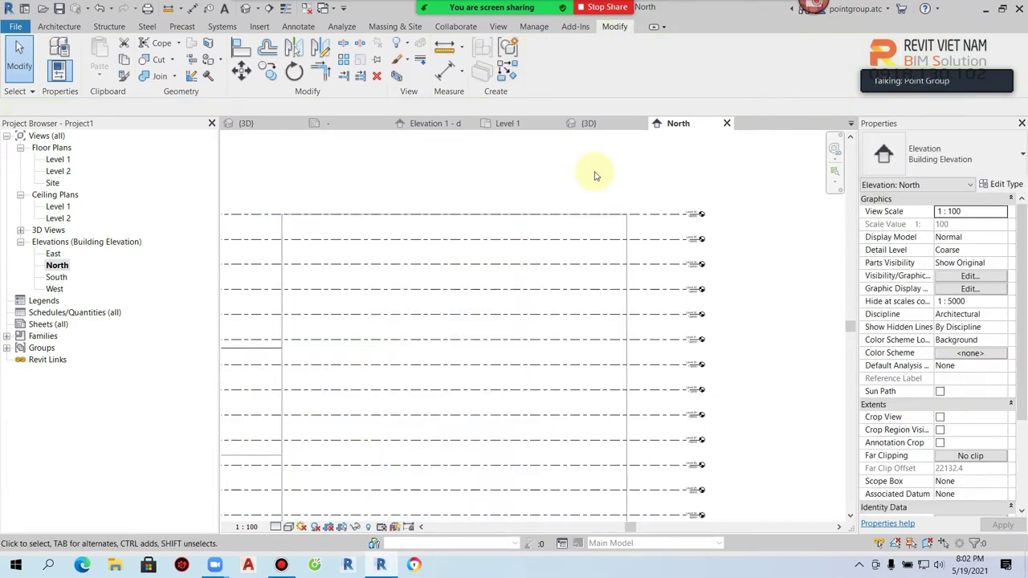
{"action": "scroll", "coordinate": [720, 276], "scroll_direction": "down", "scroll_amount": 2}
{"action": "left_click", "coordinate": [245, 8]}
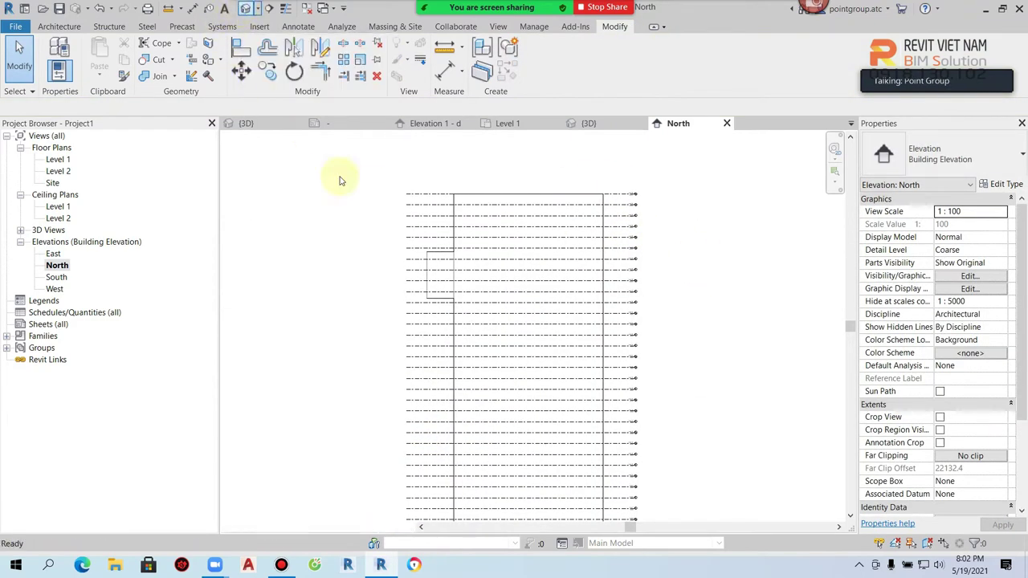
Reopen the 140000-tall tower mass in place and drag one top corner of its form
{"action": "scroll", "coordinate": [552, 386], "scroll_direction": "down", "scroll_amount": 3}
{"action": "middle_click_drag", "start_coordinate": [552, 386], "coordinate": [565, 285], "text": "shift"}
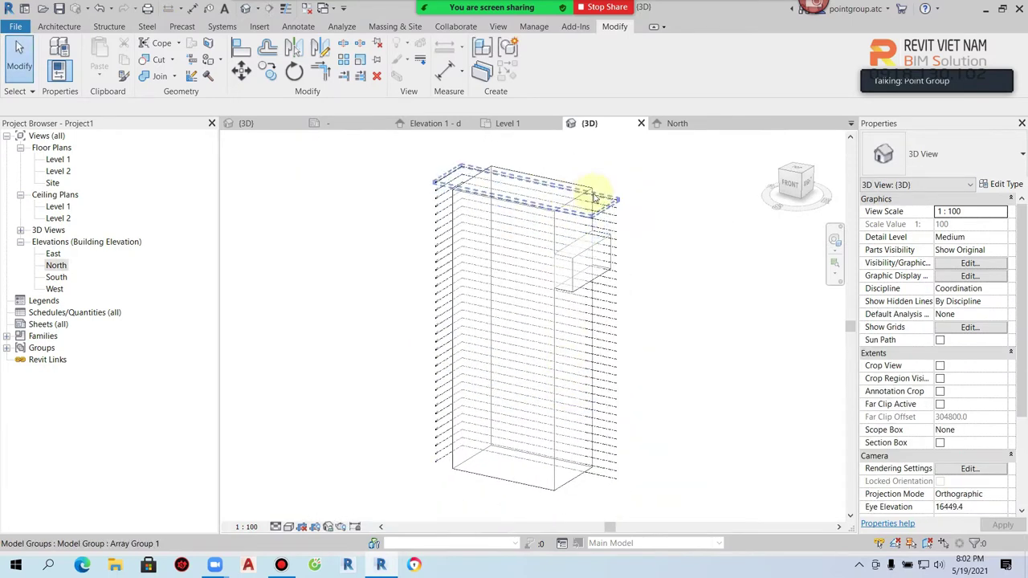
{"action": "left_click", "coordinate": [589, 187]}
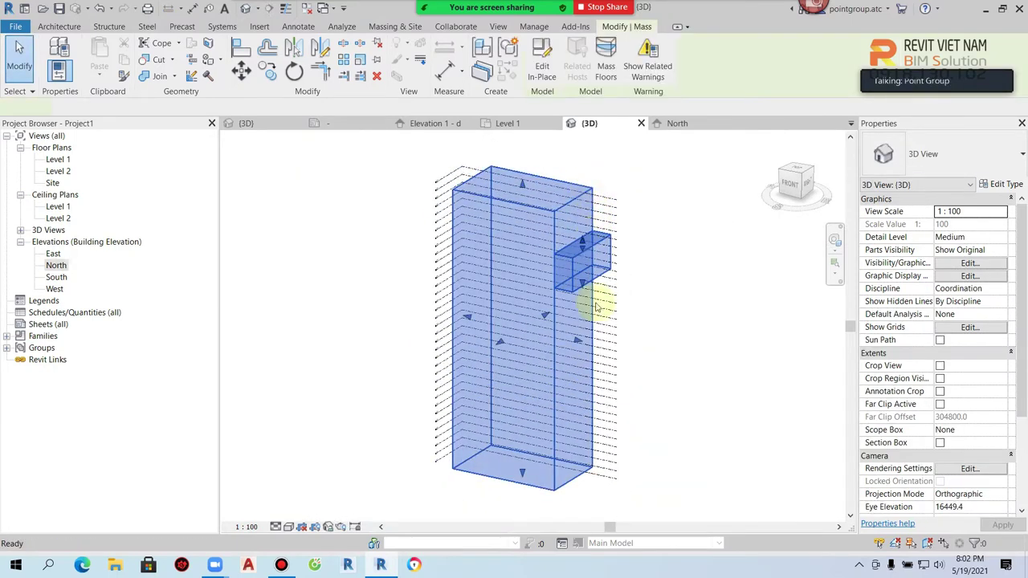
{"action": "double_click", "coordinate": [576, 228]}
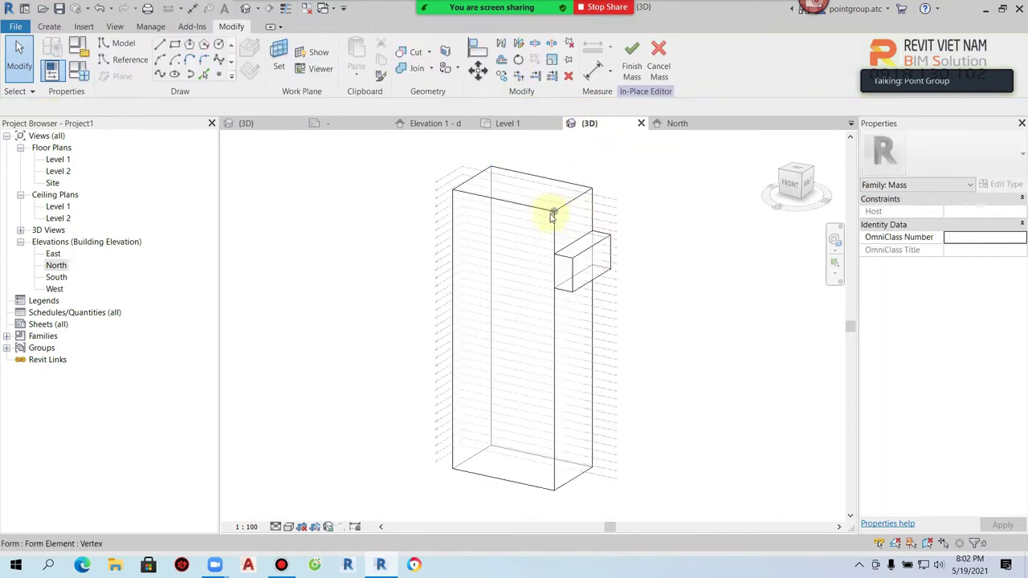
{"action": "left_click", "coordinate": [554, 213]}
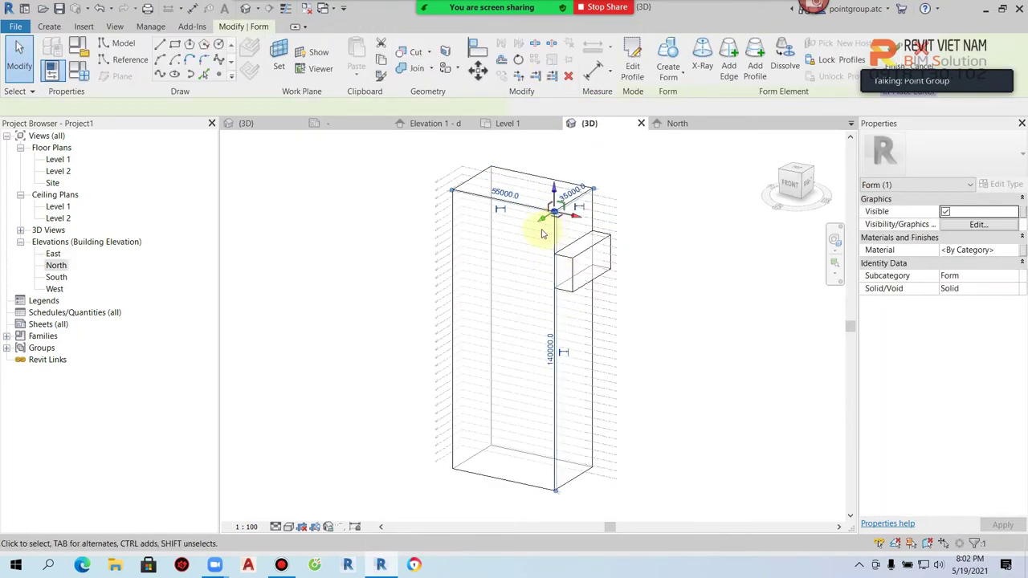
{"action": "left_click_drag", "start_coordinate": [535, 227], "coordinate": [591, 241]}
{"action": "left_click", "coordinate": [633, 319]}
{"action": "middle_click_drag", "start_coordinate": [634, 319], "coordinate": [573, 193], "text": "shift"}
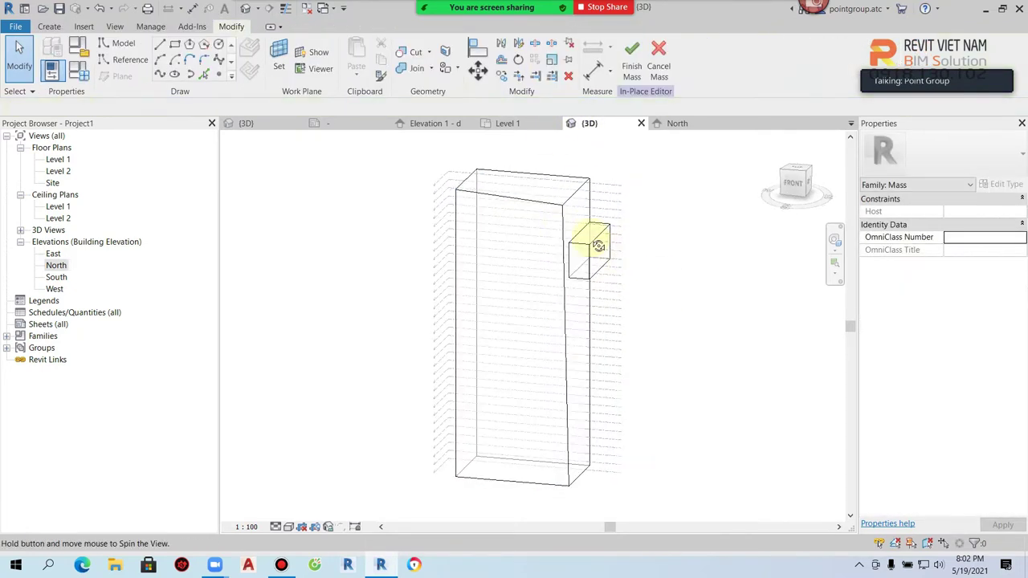
Select the form's top edge, then clear it and orbit to a new angle
{"action": "left_click", "coordinate": [578, 186]}
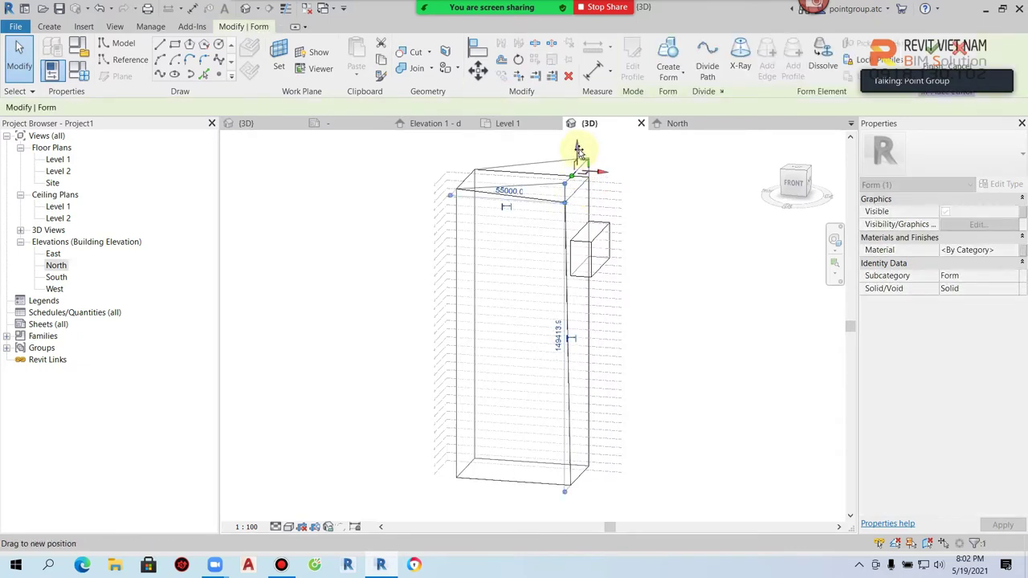
{"action": "left_click", "coordinate": [660, 294]}
{"action": "mouse_move", "coordinate": [661, 297]}
{"action": "middle_mouse_down", "text": "shift"}
{"action": "mouse_move", "coordinate": [596, 313]}
{"action": "mouse_move", "coordinate": [693, 335]}
{"action": "mouse_move", "coordinate": [686, 322]}
{"action": "middle_mouse_up", "text": "shift"}
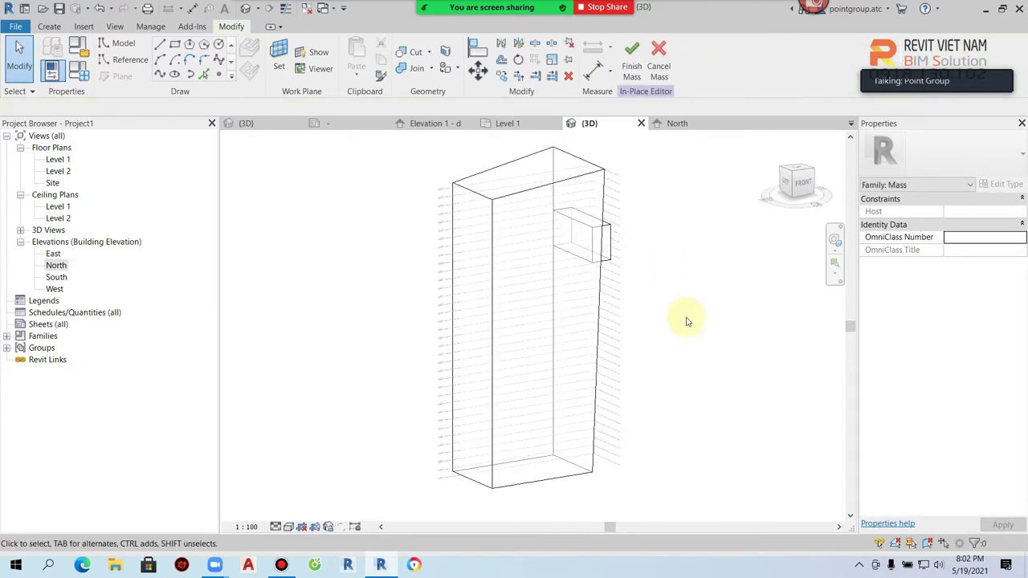
Orbit around to the tower's back face, cancelling a started rectangle sketch
{"action": "left_click", "coordinate": [174, 46]}
{"action": "scroll", "coordinate": [598, 285], "scroll_direction": "up", "scroll_amount": 1}
{"action": "scroll", "coordinate": [592, 297], "scroll_direction": "up", "scroll_amount": 2}
{"action": "scroll", "coordinate": [590, 301], "scroll_direction": "down", "scroll_amount": 2}
{"action": "mouse_move", "coordinate": [542, 337]}
{"action": "middle_mouse_down", "text": "shift"}
{"action": "mouse_move", "coordinate": [521, 324]}
{"action": "mouse_move", "coordinate": [508, 243]}
{"action": "middle_mouse_up", "text": "shift"}
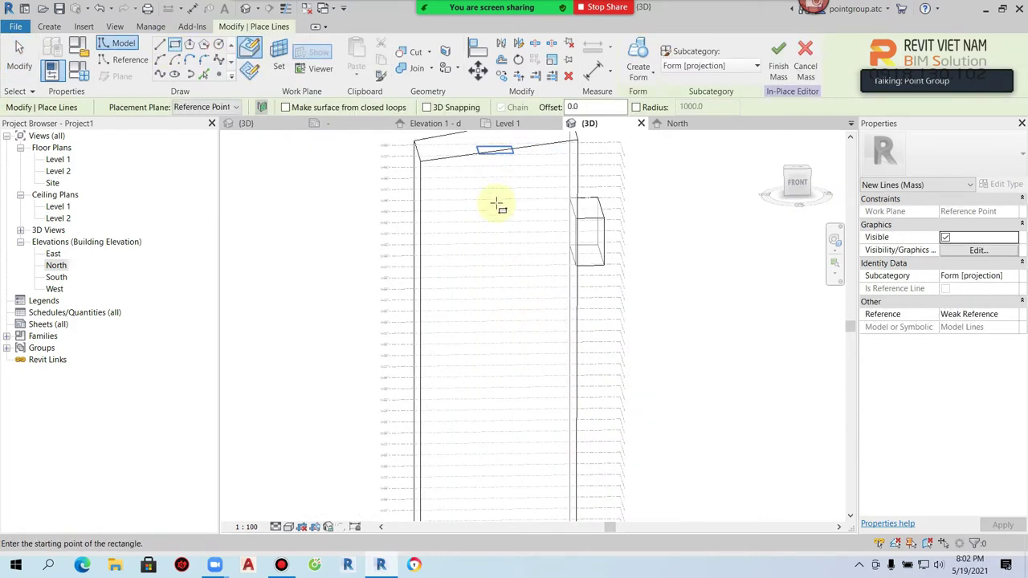
{"action": "key", "text": "Escape"}
{"action": "key", "text": "Escape"}
{"action": "mouse_move", "coordinate": [475, 326]}
{"action": "middle_mouse_down", "text": "shift"}
{"action": "mouse_move", "coordinate": [601, 415]}
{"action": "mouse_move", "coordinate": [598, 218]}
{"action": "mouse_move", "coordinate": [562, 298]}
{"action": "mouse_move", "coordinate": [810, 296]}
{"action": "mouse_move", "coordinate": [573, 211]}
{"action": "middle_mouse_up", "text": "shift"}
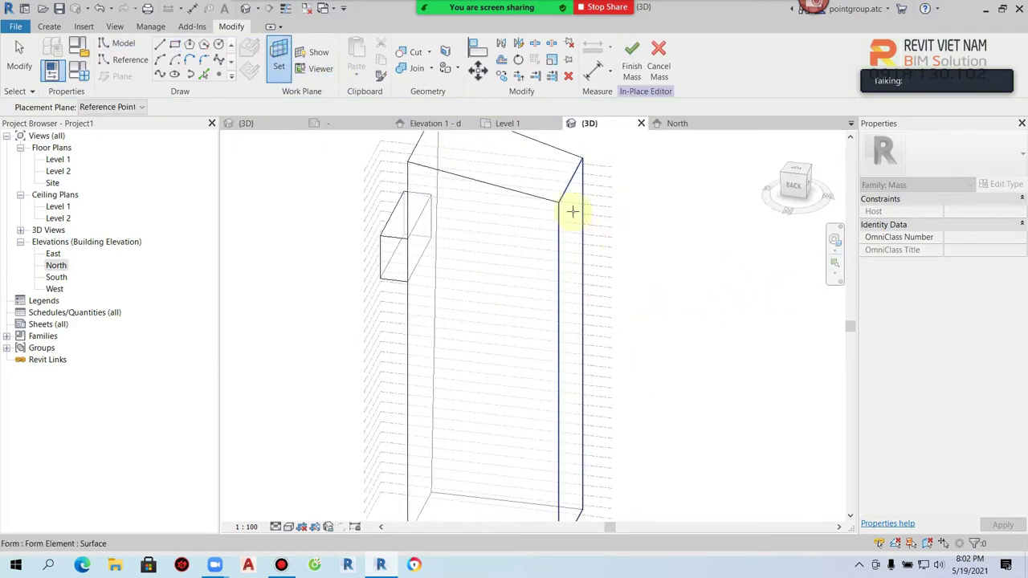
Switch to drawing reference lines on the mass
{"action": "key", "text": "l"}
{"action": "key", "text": "i"}
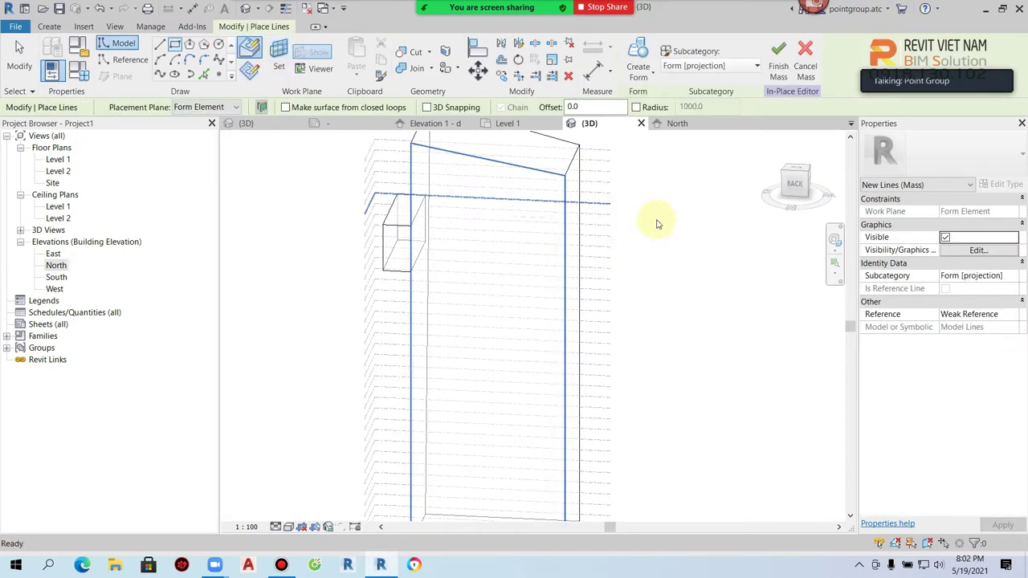
{"action": "left_click", "coordinate": [127, 59]}
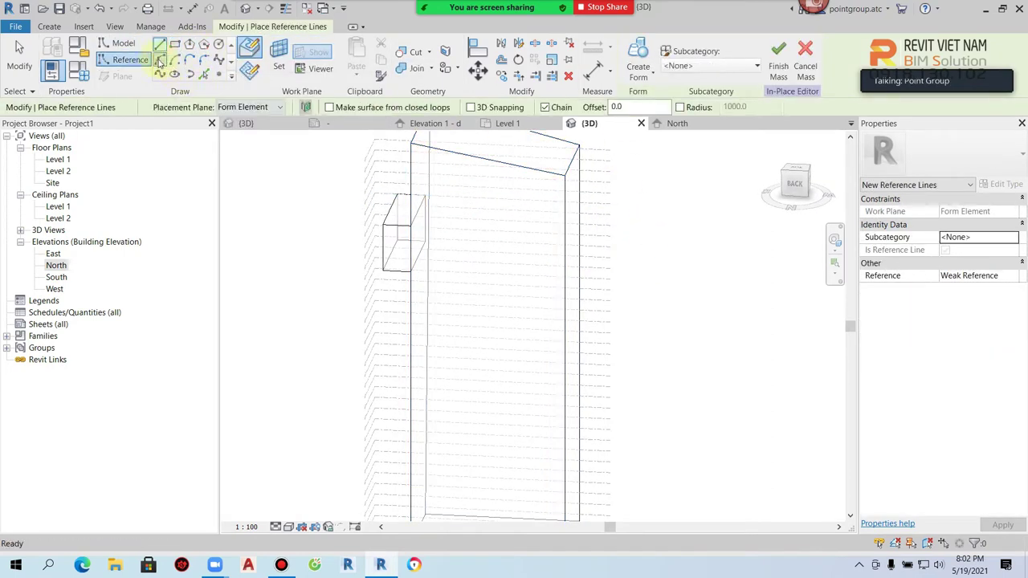
Sketch a reference arc on the tower edge, then delete the reference lines
{"action": "left_click", "coordinate": [564, 207]}
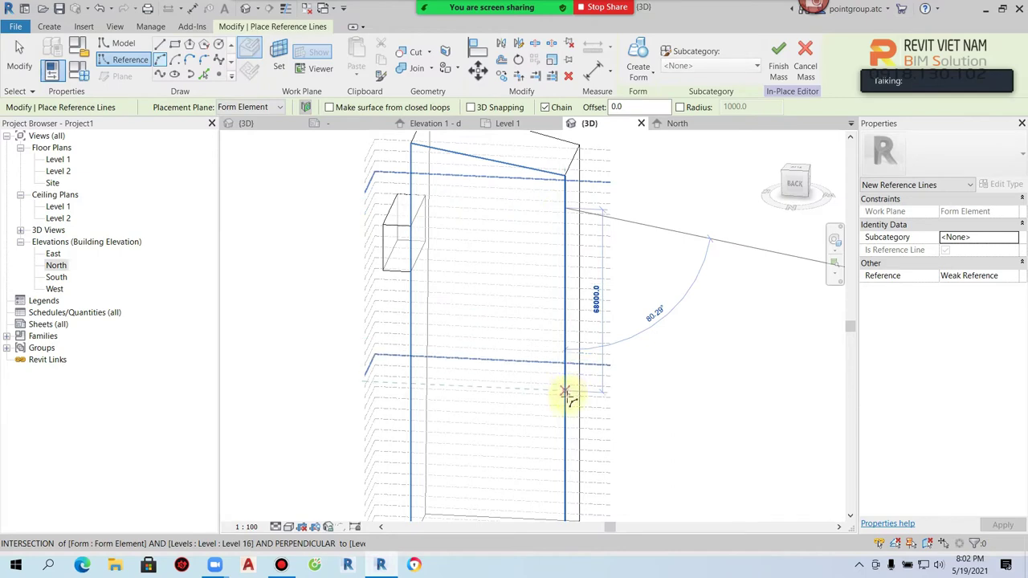
{"action": "left_click", "coordinate": [556, 374]}
{"action": "left_click", "coordinate": [534, 343]}
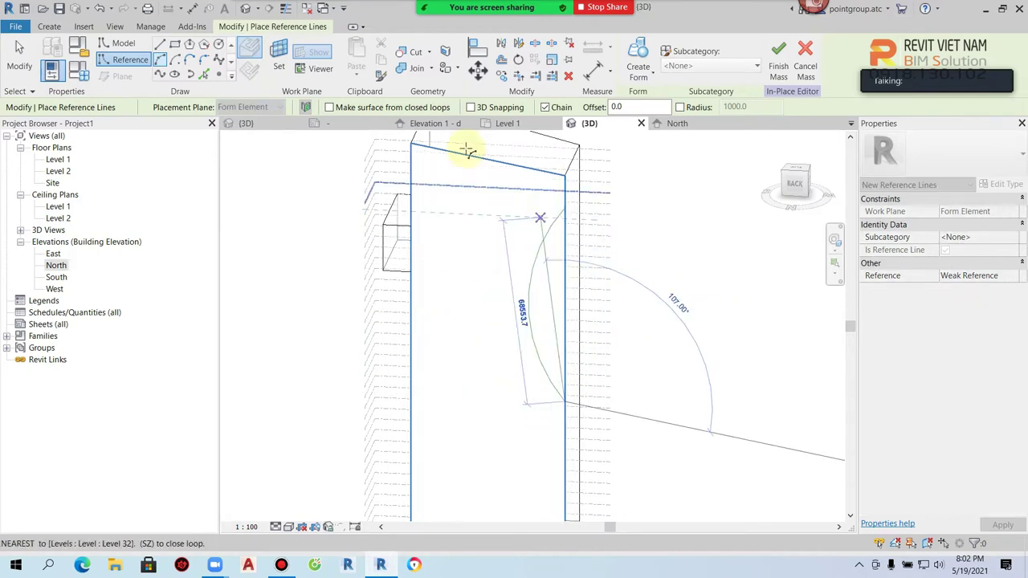
{"action": "key", "text": "Escape"}
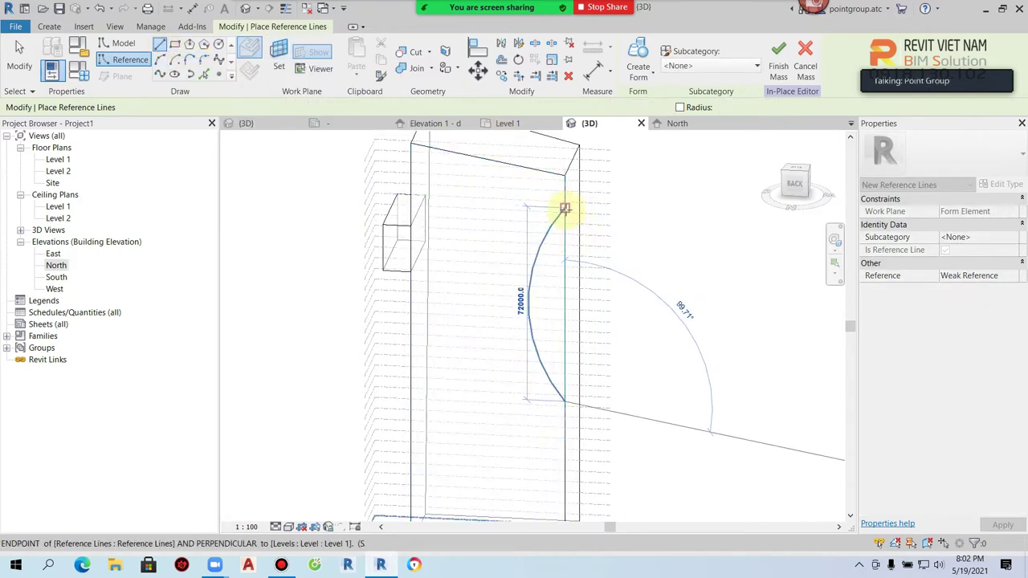
{"action": "key", "text": "Escape"}
{"action": "left_click", "coordinate": [552, 234]}
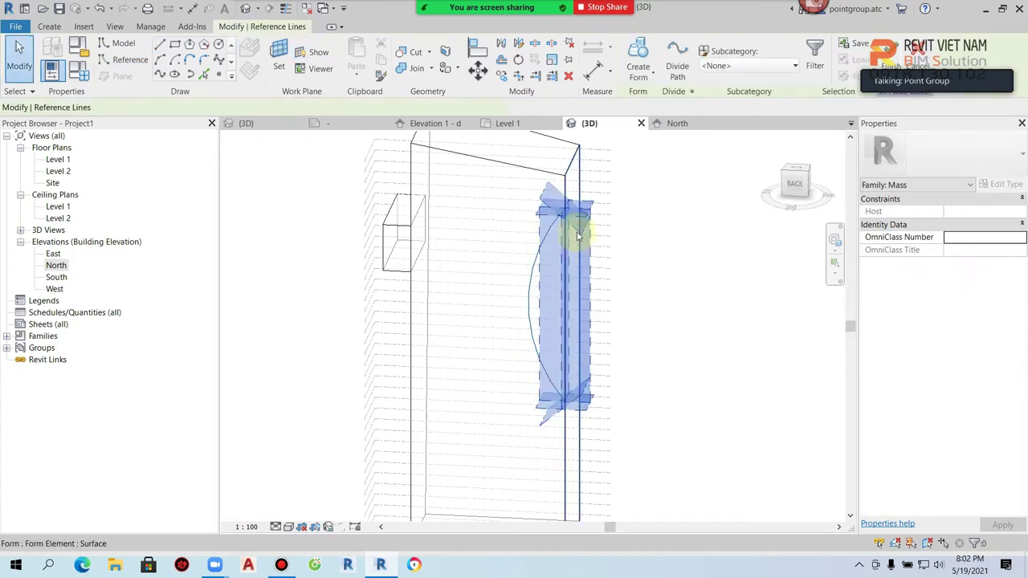
{"action": "left_click", "coordinate": [557, 247]}
{"action": "left_click", "coordinate": [560, 255]}
{"action": "key", "text": "e"}
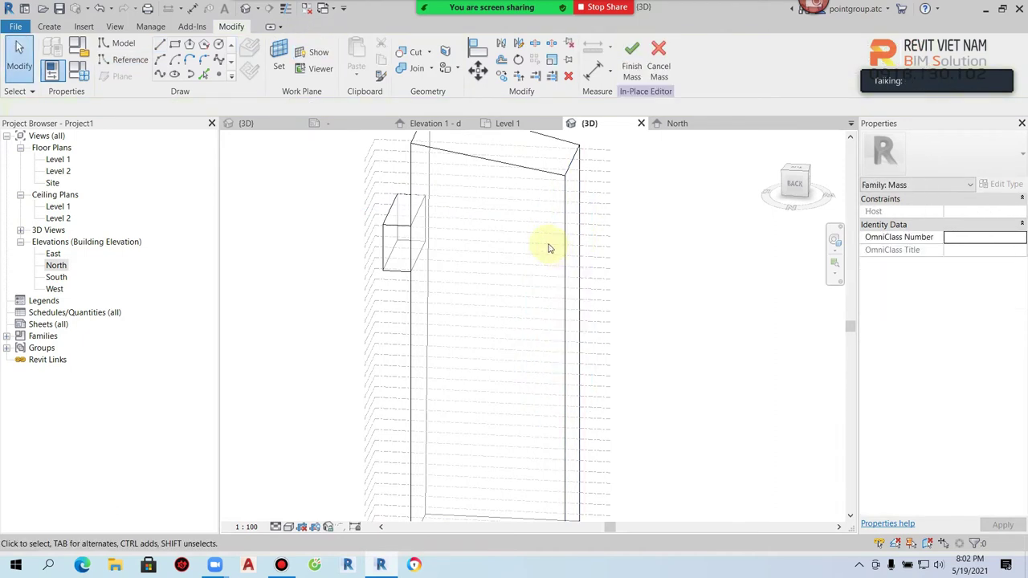
Draw a model-line profile of a vertical line closed by an arc on the tower face
{"action": "left_click", "coordinate": [120, 43]}
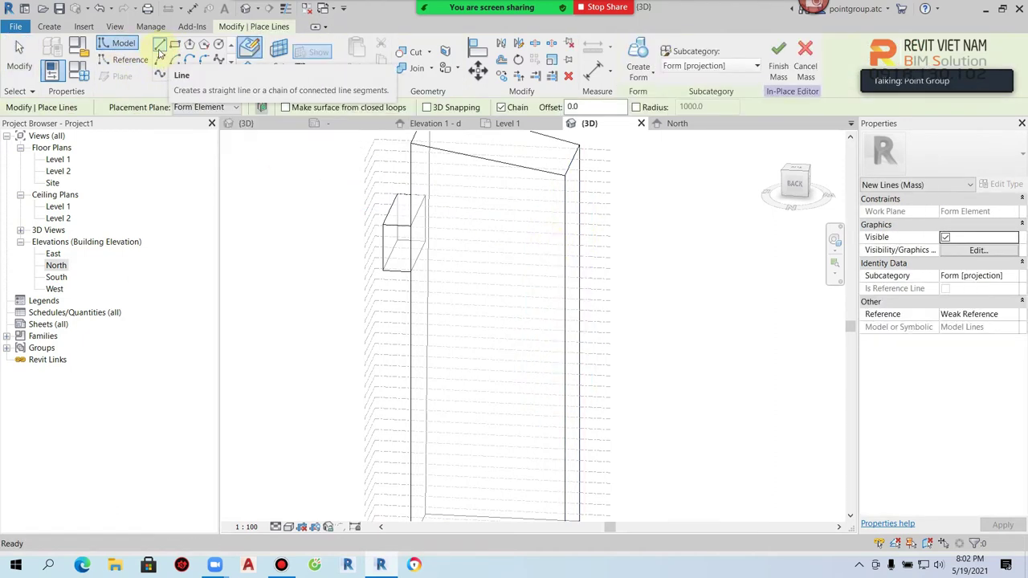
{"action": "left_click", "coordinate": [160, 61]}
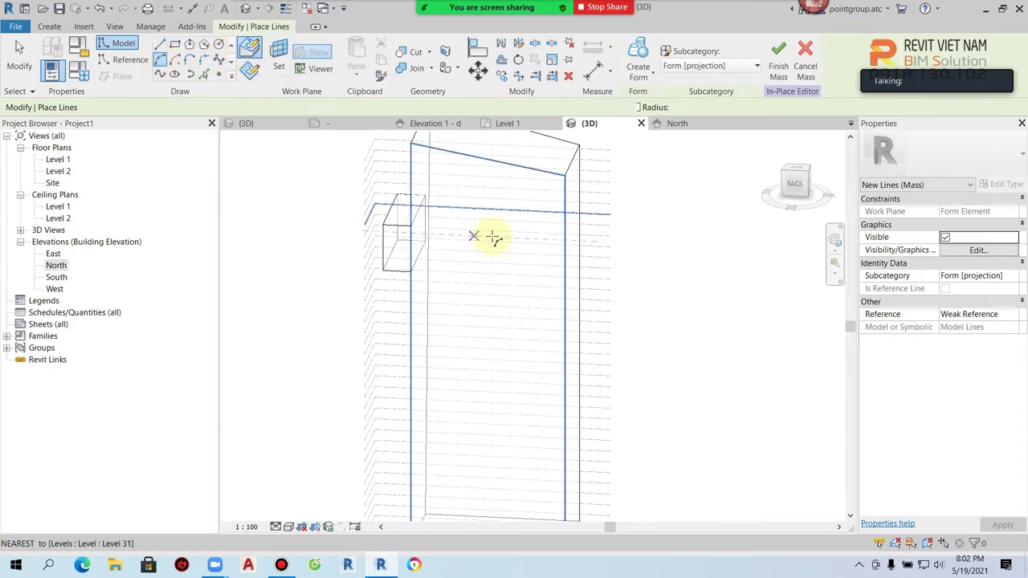
{"action": "left_click", "coordinate": [565, 231]}
{"action": "left_click", "coordinate": [566, 402]}
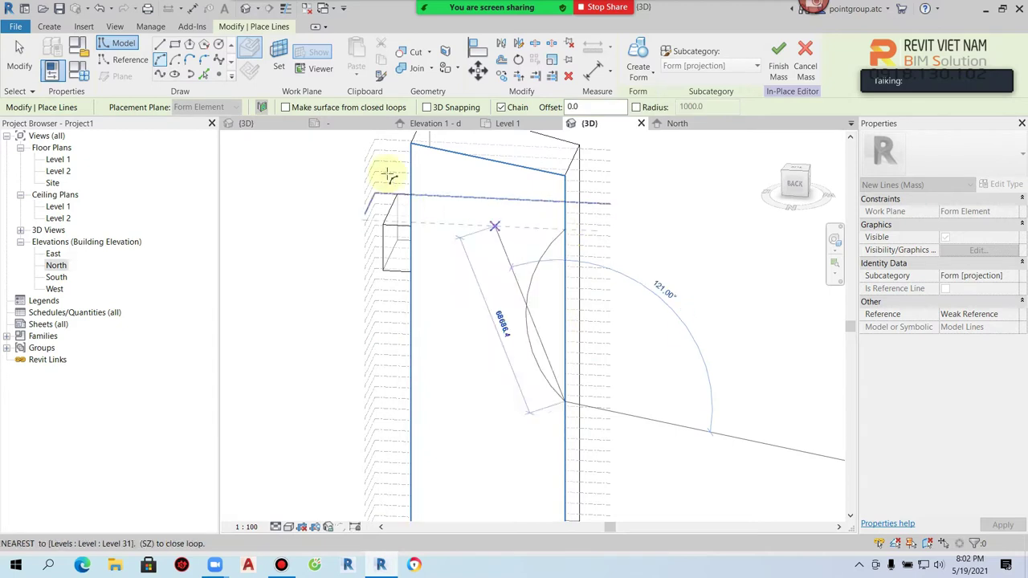
{"action": "left_click", "coordinate": [564, 231]}
{"action": "key", "text": "Escape"}
{"action": "key", "text": "Escape"}
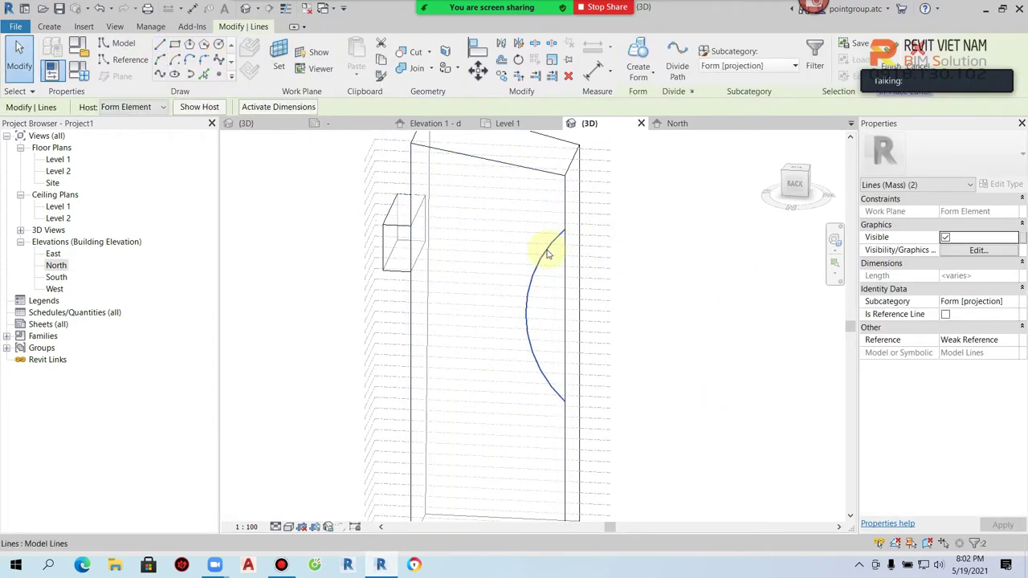
Make the profile a void form and push it through the wall to cut a curved recess
{"action": "left_click", "coordinate": [664, 123]}
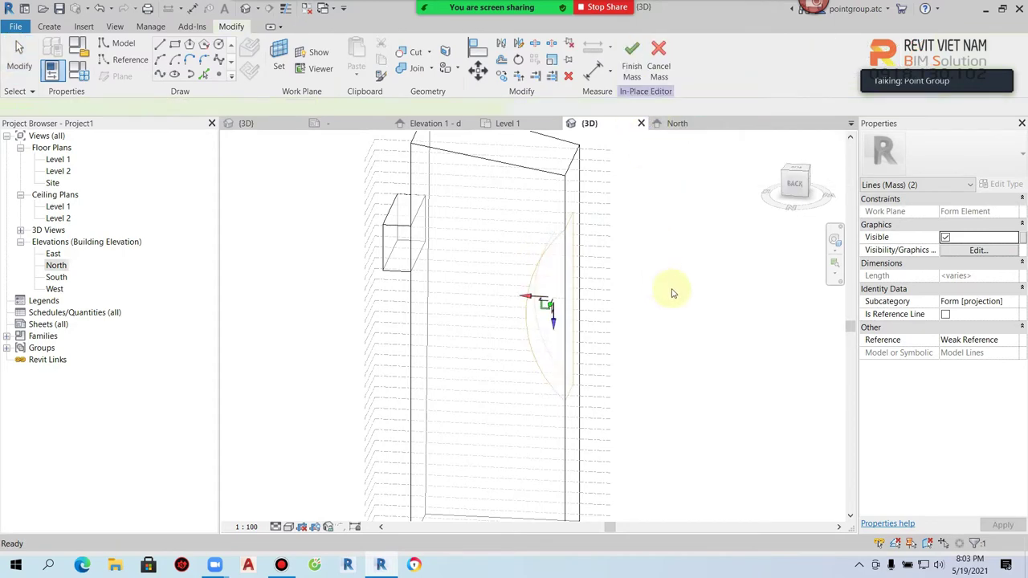
{"action": "middle_click_drag", "start_coordinate": [601, 328], "coordinate": [560, 332], "text": "shift"}
{"action": "left_click_drag", "start_coordinate": [557, 298], "coordinate": [733, 317]}
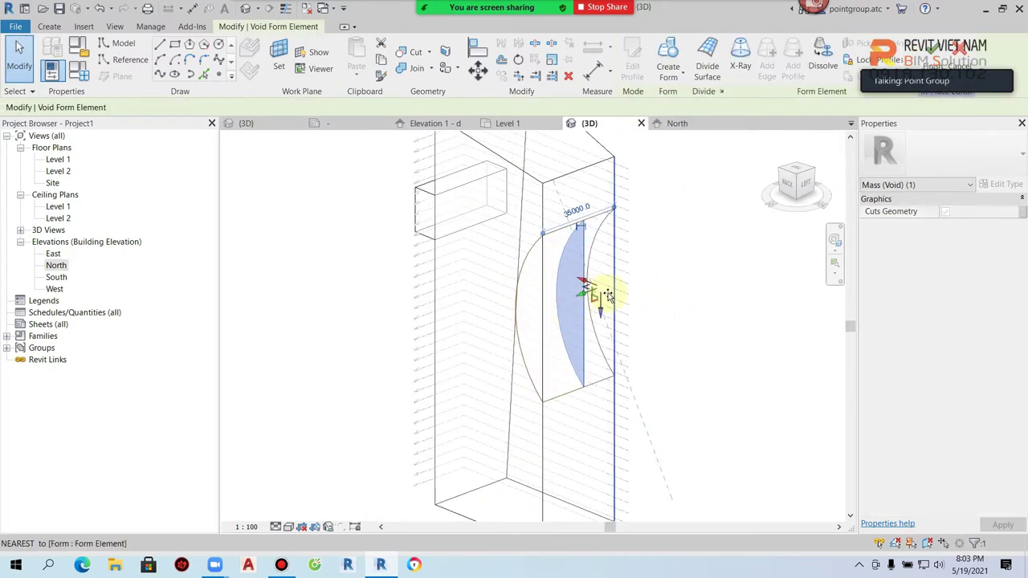
{"action": "left_click", "coordinate": [732, 360]}
{"action": "middle_click_drag", "start_coordinate": [725, 385], "coordinate": [801, 345], "text": "shift"}
{"action": "scroll", "coordinate": [776, 381], "scroll_direction": "down", "scroll_amount": 3}
{"action": "middle_click_drag", "start_coordinate": [775, 380], "coordinate": [688, 427], "text": "shift"}
{"action": "scroll", "coordinate": [757, 404], "scroll_direction": "up", "scroll_amount": 3}
{"action": "middle_click_drag", "start_coordinate": [758, 403], "coordinate": [627, 424]}
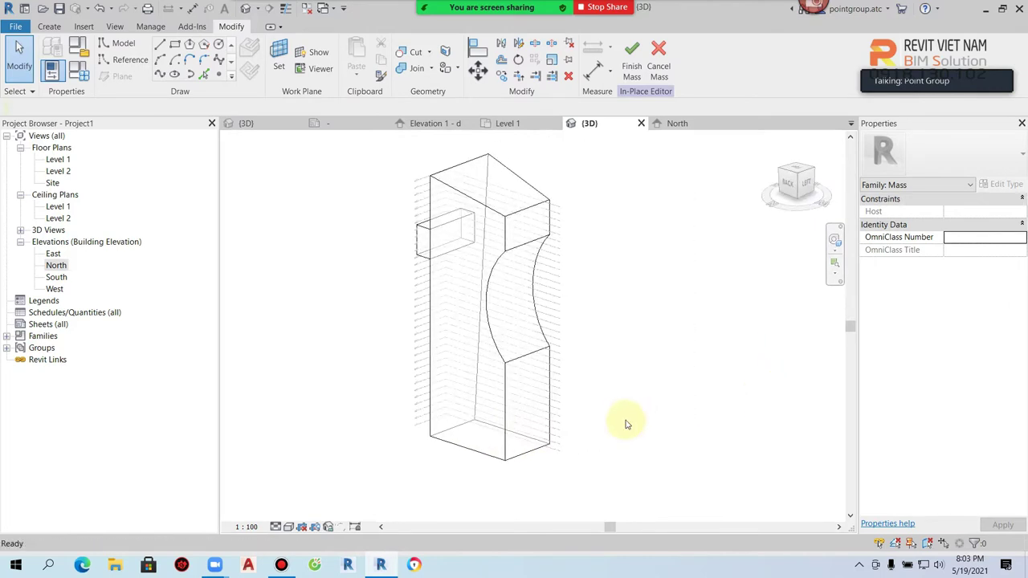
Finish the in-place mass, reselect the tower form, and pick its top edge
{"action": "left_click", "coordinate": [48, 29]}
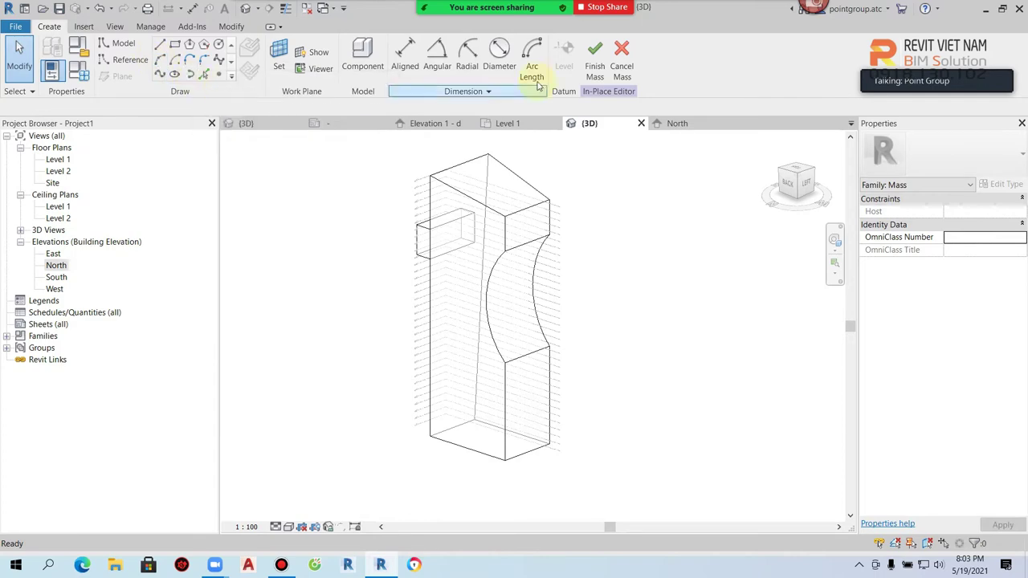
{"action": "left_click", "coordinate": [595, 57]}
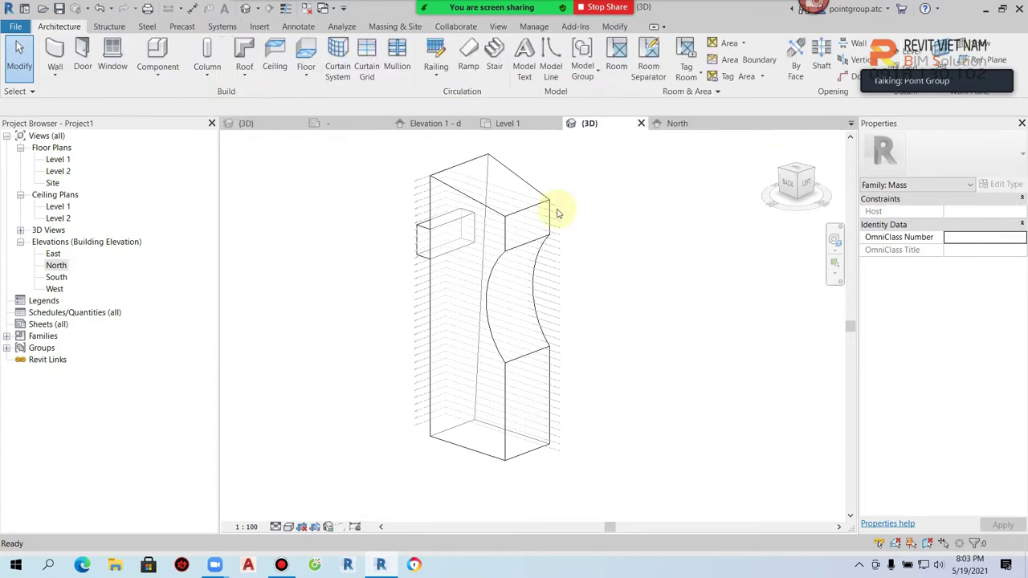
{"action": "left_click", "coordinate": [539, 190]}
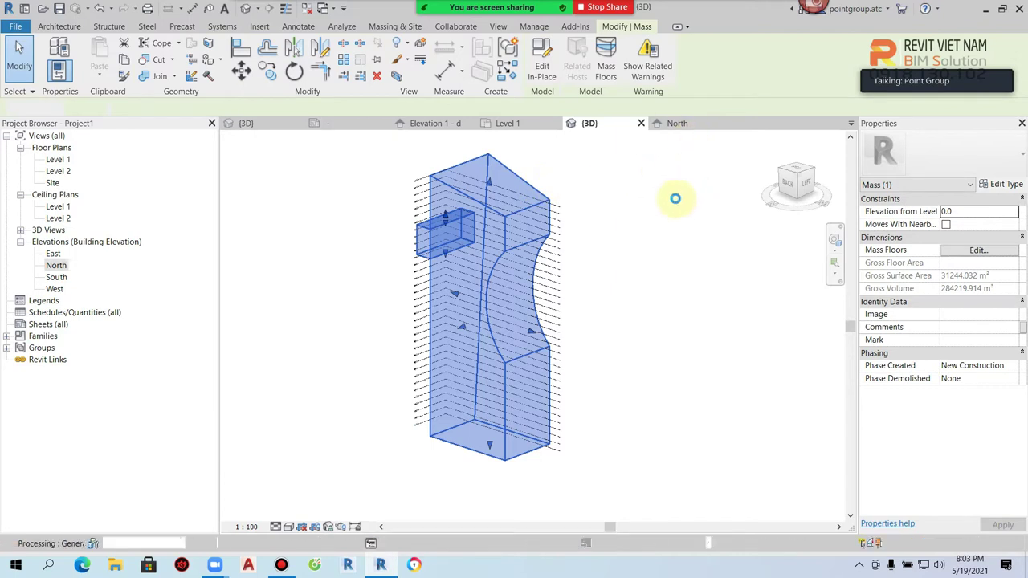
{"action": "left_click", "coordinate": [531, 188]}
{"action": "key", "text": "Escape"}
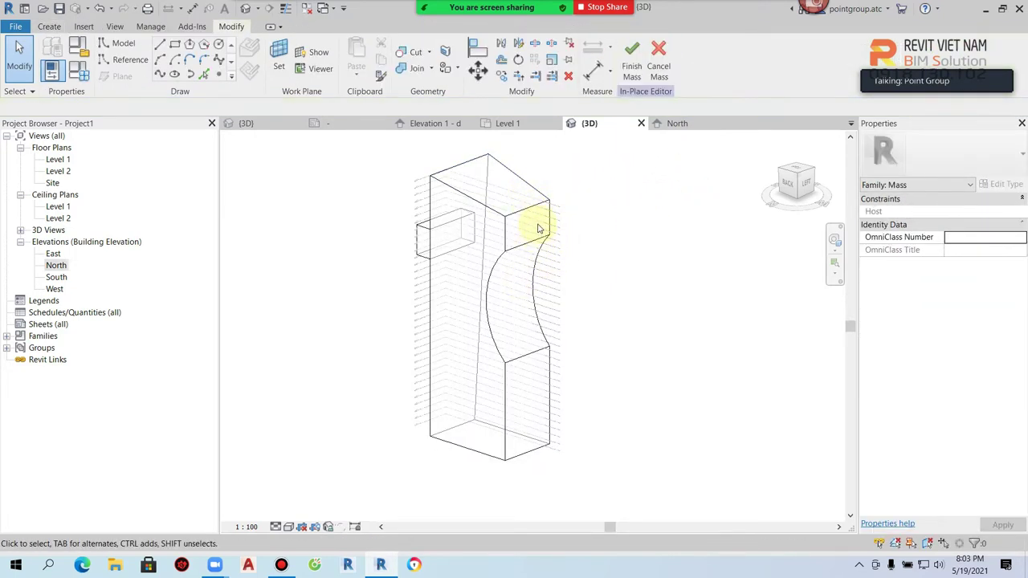
{"action": "left_click", "coordinate": [536, 212]}
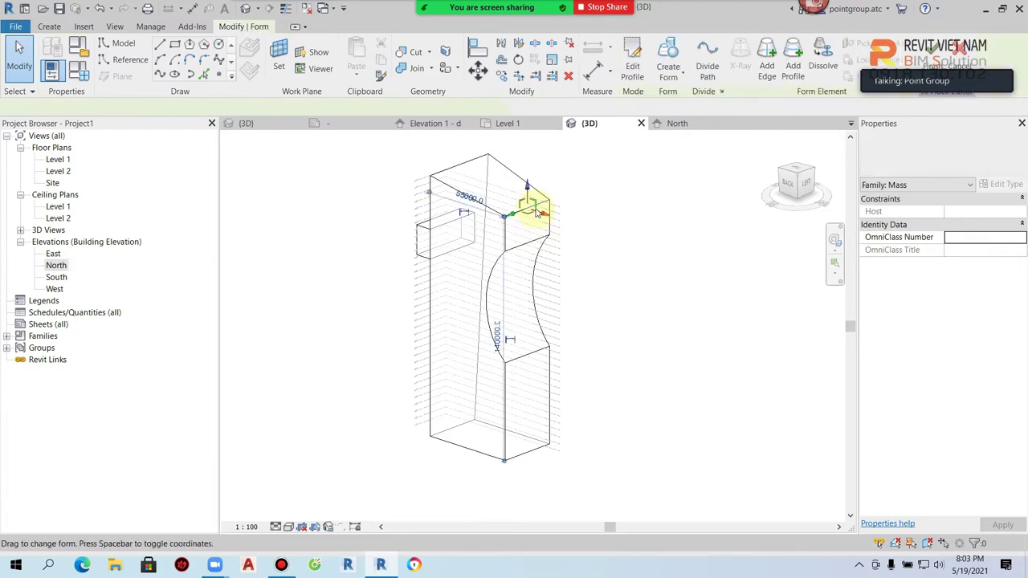
Add profiles across the lower and middle parts of the tower form with X-Ray off
{"action": "left_click", "coordinate": [797, 85]}
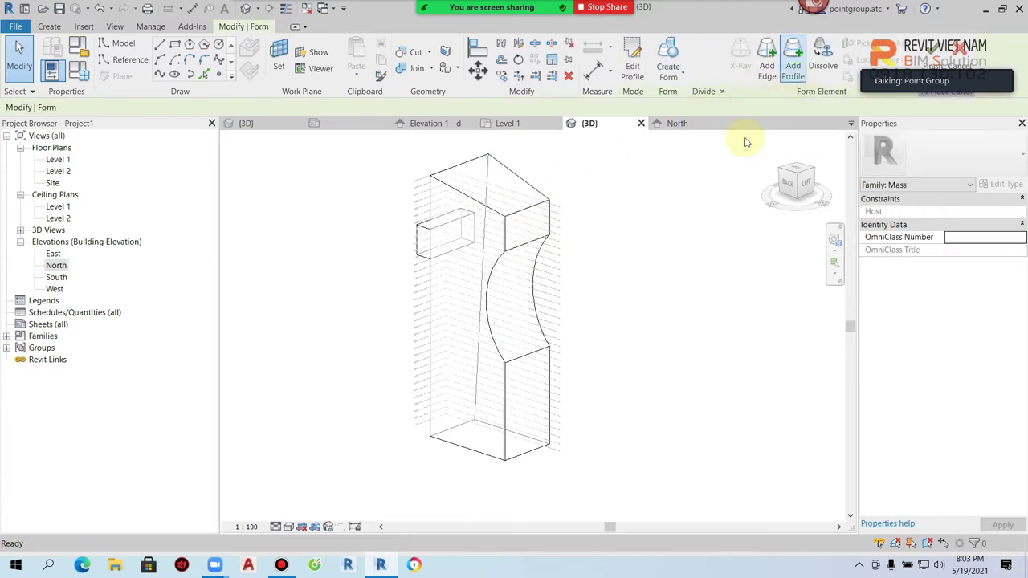
{"action": "left_click", "coordinate": [551, 402]}
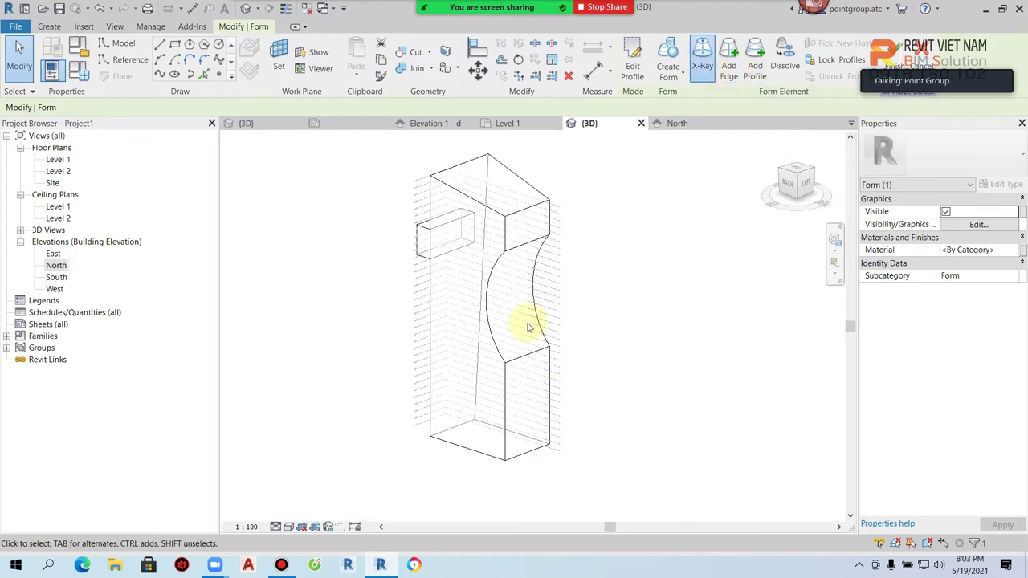
{"action": "left_click", "coordinate": [700, 62]}
{"action": "left_click", "coordinate": [755, 70]}
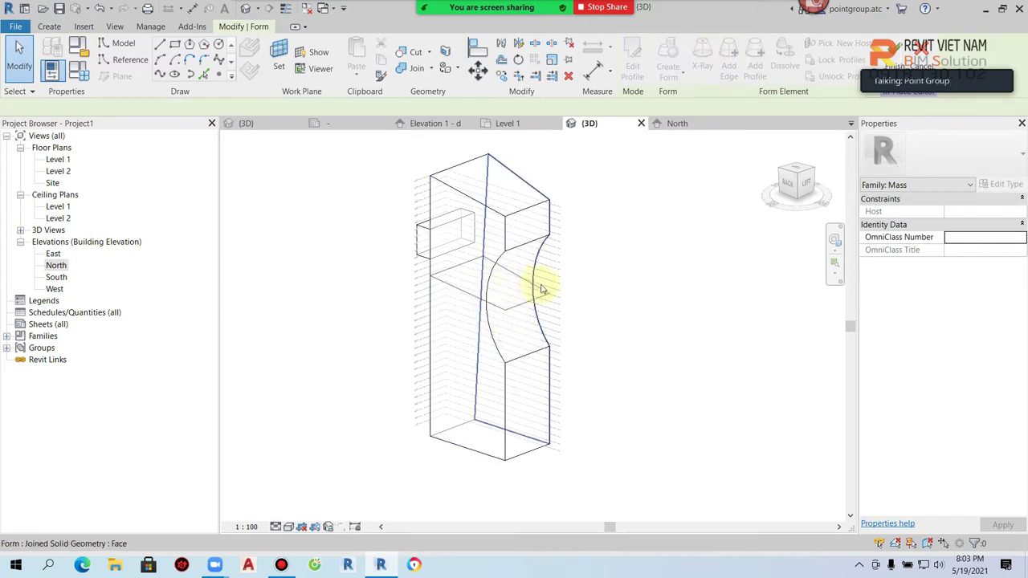
{"action": "left_click", "coordinate": [471, 230]}
{"action": "left_click", "coordinate": [755, 71]}
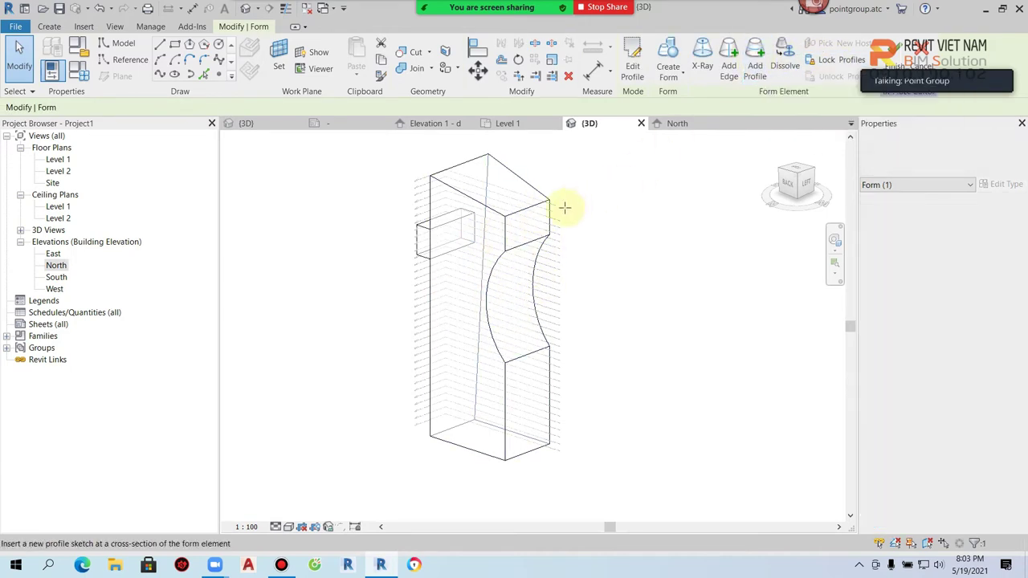
{"action": "key", "text": "Escape"}
Turn X-Ray back on for the form and orbit to view its left side
{"action": "left_click", "coordinate": [497, 210]}
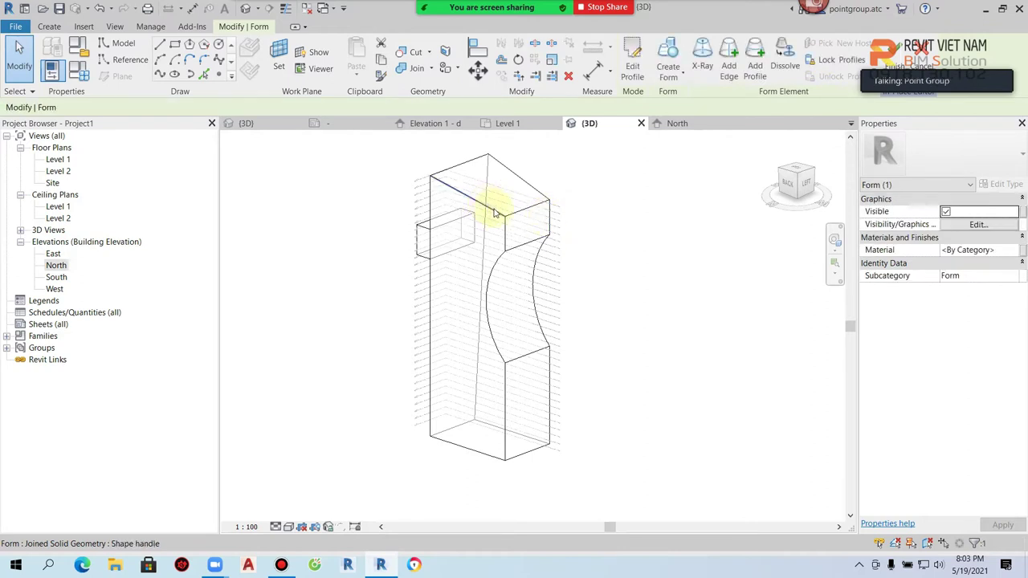
{"action": "left_click", "coordinate": [703, 66]}
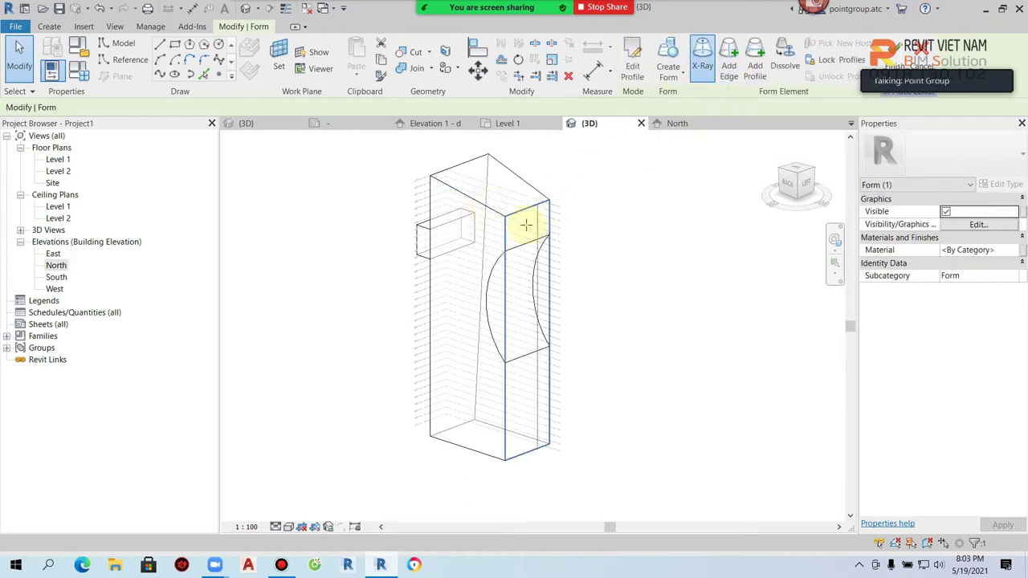
{"action": "key", "text": "Escape"}
{"action": "mouse_move", "coordinate": [571, 261]}
{"action": "middle_mouse_down", "text": "shift"}
{"action": "mouse_move", "coordinate": [498, 271]}
{"action": "mouse_move", "coordinate": [531, 254]}
{"action": "middle_mouse_up", "text": "shift"}
{"action": "key", "text": "Escape"}
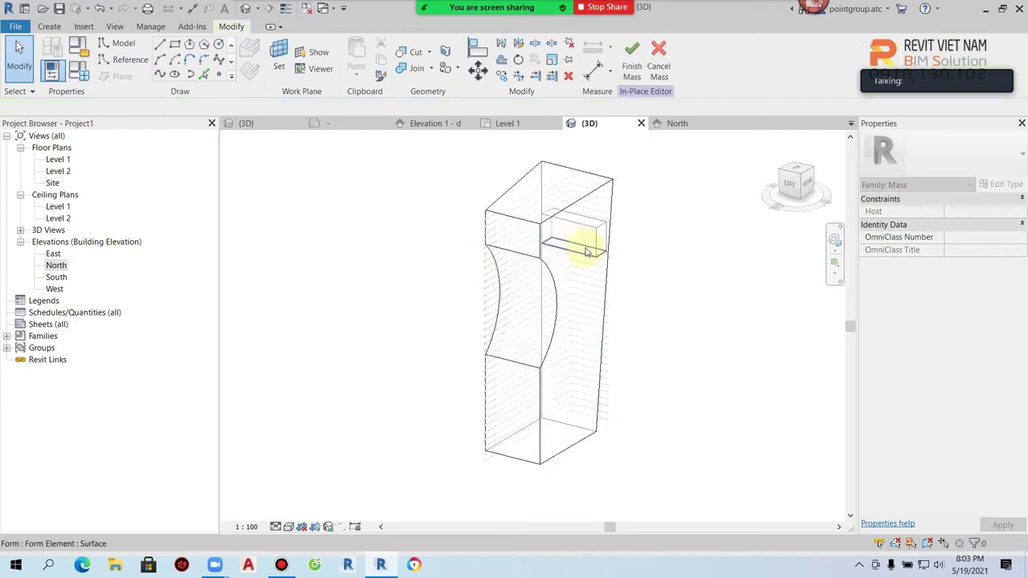
{"action": "left_click", "coordinate": [587, 206]}
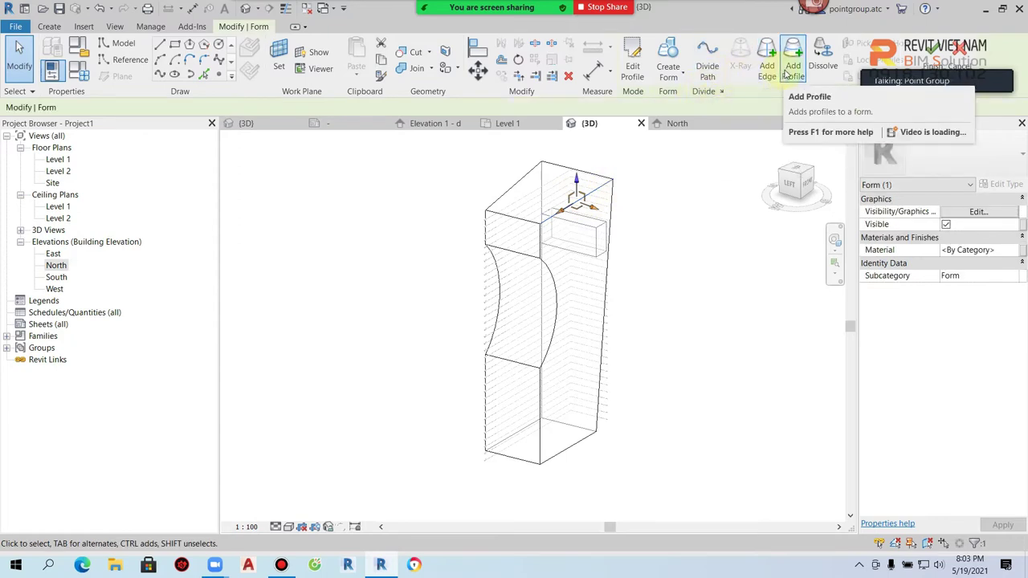
{"action": "key", "text": "Escape"}
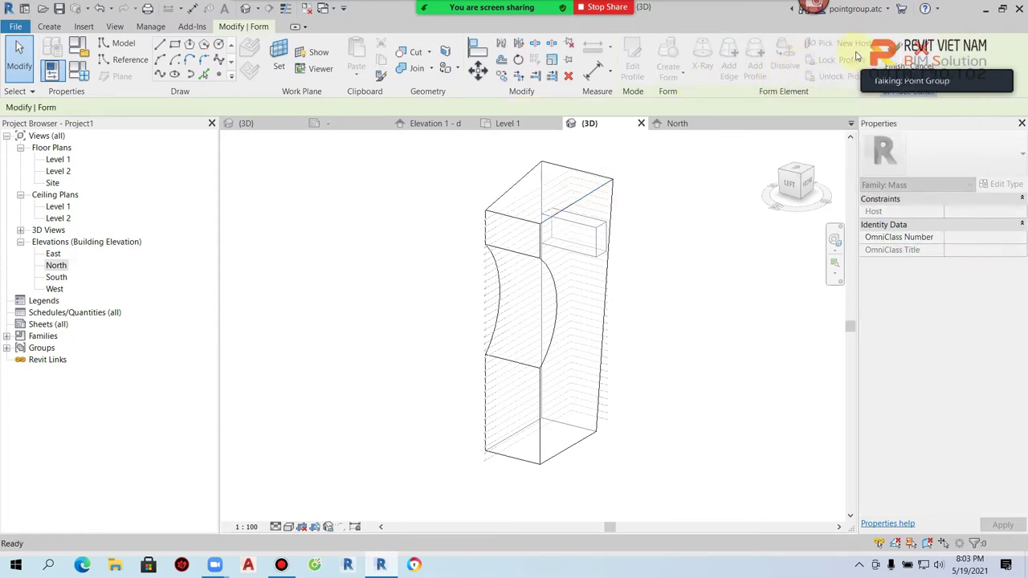
{"action": "left_click", "coordinate": [568, 207]}
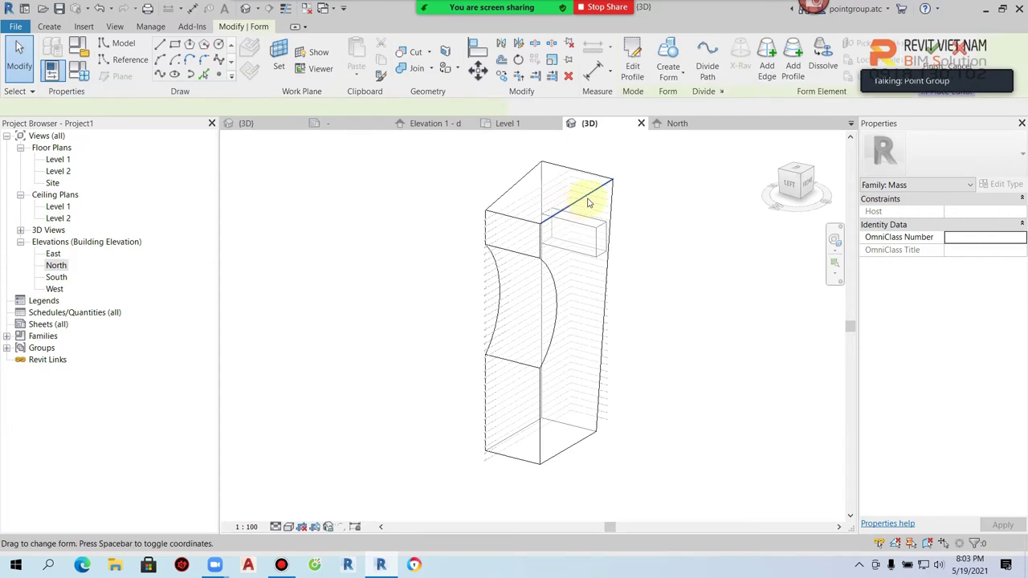
{"action": "left_click", "coordinate": [771, 77]}
{"action": "left_click", "coordinate": [572, 379]}
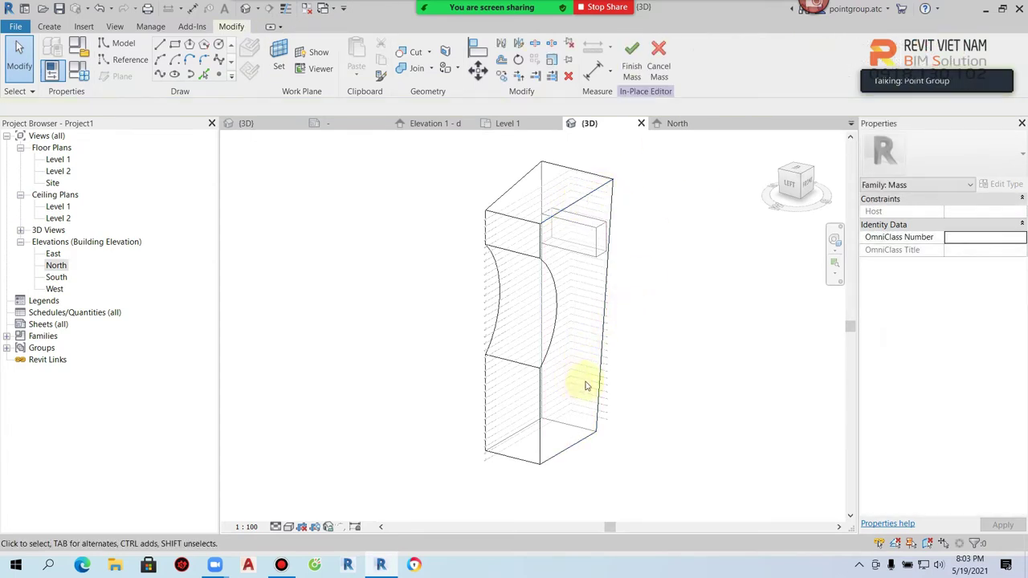
{"action": "scroll", "coordinate": [575, 448], "scroll_direction": "up", "scroll_amount": 2}
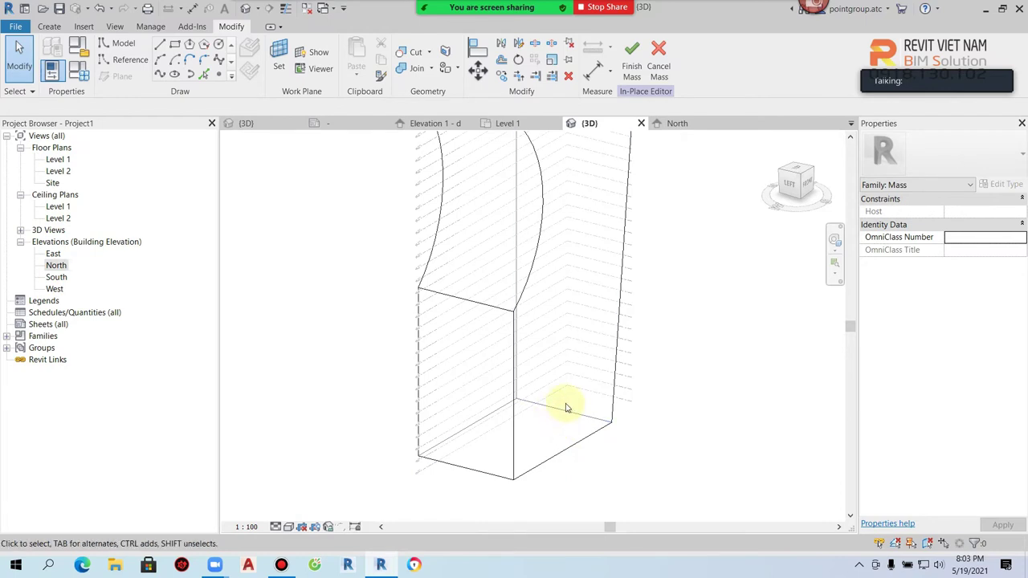
{"action": "scroll", "coordinate": [585, 399], "scroll_direction": "down", "scroll_amount": 2}
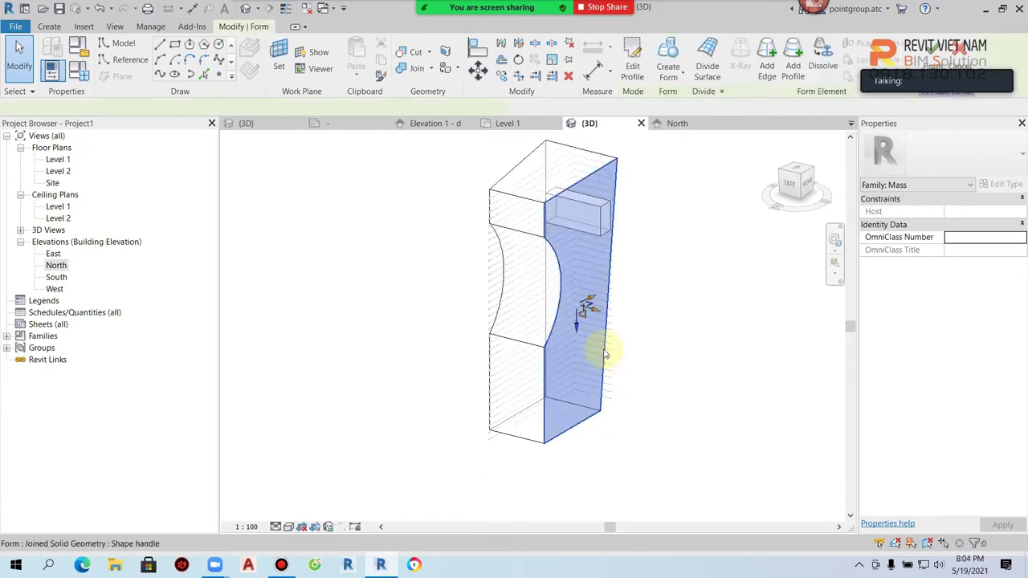
{"action": "left_click", "coordinate": [603, 347]}
{"action": "middle_click_drag", "start_coordinate": [592, 367], "coordinate": [587, 397]}
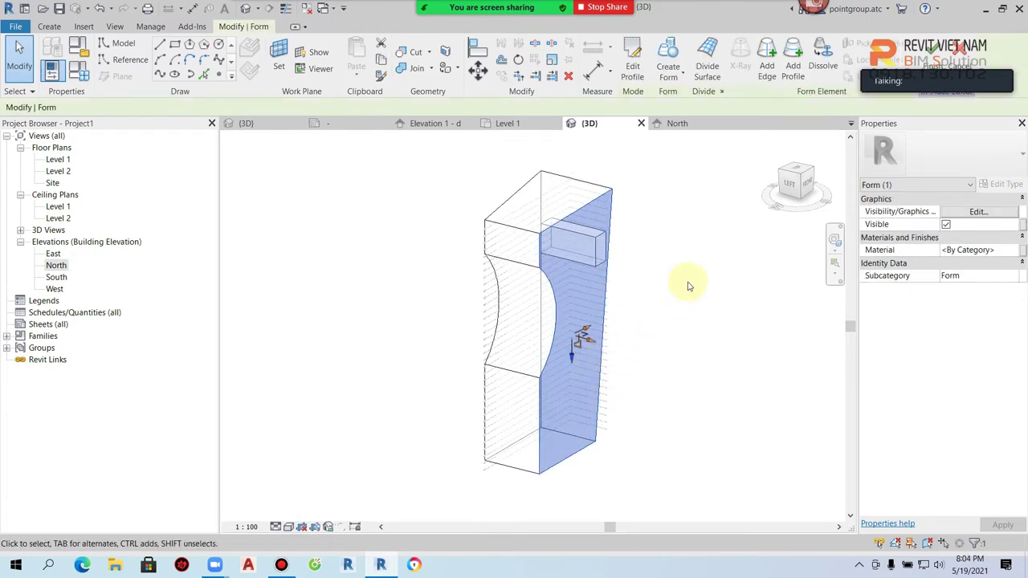
{"action": "left_click", "coordinate": [703, 229]}
{"action": "middle_click_drag", "start_coordinate": [592, 340], "coordinate": [638, 152], "text": "shift"}
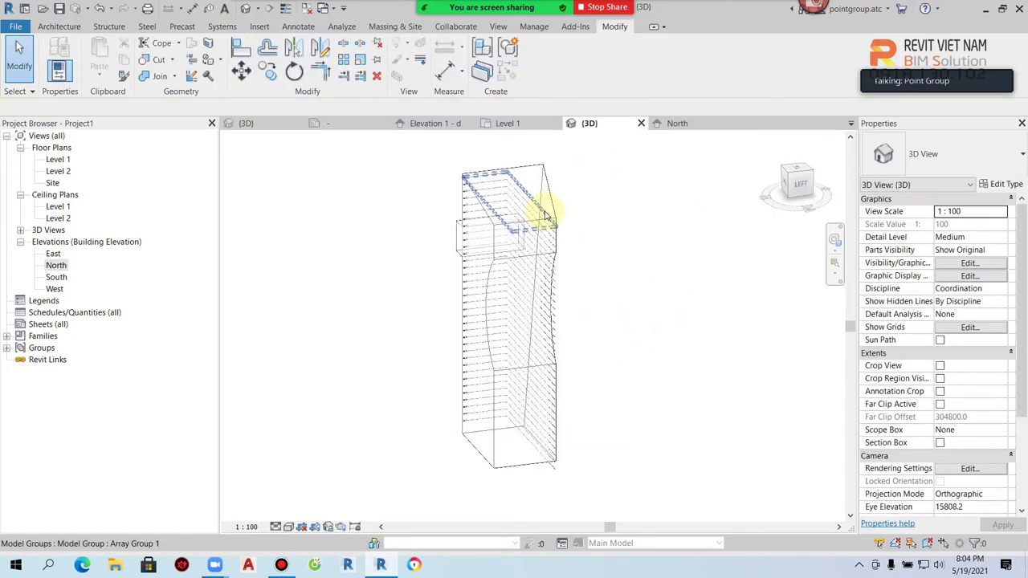
Create mass floors on the ticked levels, including Level 22 through Level 36
{"action": "middle_click_drag", "start_coordinate": [601, 232], "coordinate": [692, 249], "text": "shift"}
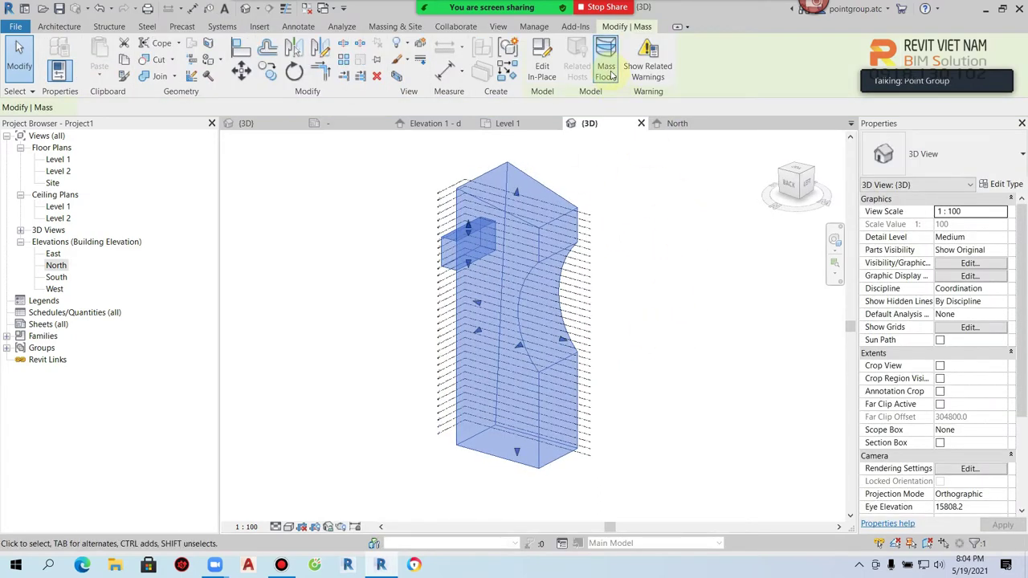
{"action": "left_click", "coordinate": [606, 68]}
{"action": "left_click_drag", "start_coordinate": [595, 217], "coordinate": [550, 345]}
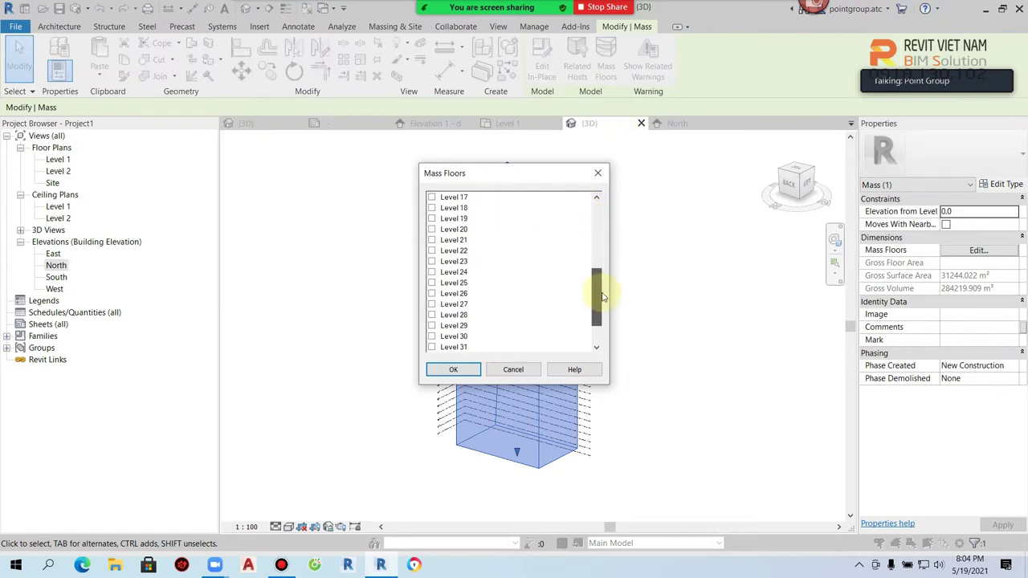
{"action": "left_click", "coordinate": [463, 350], "text": "shift"}
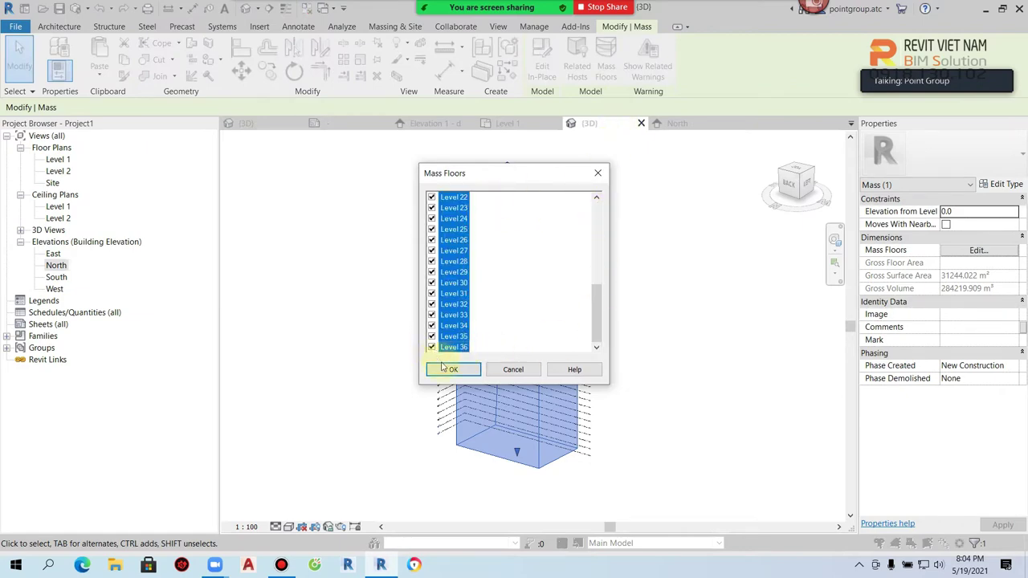
{"action": "left_click", "coordinate": [442, 369]}
{"action": "left_click", "coordinate": [637, 305]}
Switch the 3D view to the Shaded visual style
{"action": "scroll", "coordinate": [634, 333], "scroll_direction": "up", "scroll_amount": 3}
{"action": "middle_click_drag", "start_coordinate": [633, 333], "coordinate": [425, 229], "text": "shift"}
{"action": "scroll", "coordinate": [504, 284], "scroll_direction": "up", "scroll_amount": 2}
{"action": "middle_click_drag", "start_coordinate": [486, 258], "coordinate": [395, 391], "text": "shift"}
{"action": "left_click", "coordinate": [288, 527]}
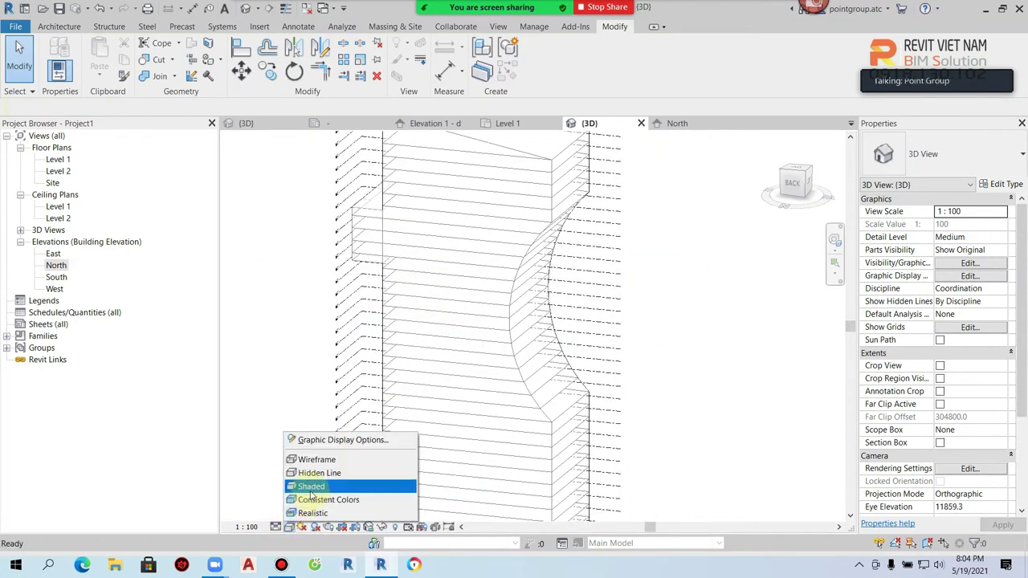
{"action": "left_click", "coordinate": [313, 486]}
Orbit around the shaded tower and select the mass
{"action": "scroll", "coordinate": [642, 293], "scroll_direction": "down", "scroll_amount": 2}
{"action": "mouse_move", "coordinate": [677, 310]}
{"action": "middle_mouse_down", "text": "shift"}
{"action": "mouse_move", "coordinate": [584, 338]}
{"action": "mouse_move", "coordinate": [550, 230]}
{"action": "middle_mouse_up", "text": "shift"}
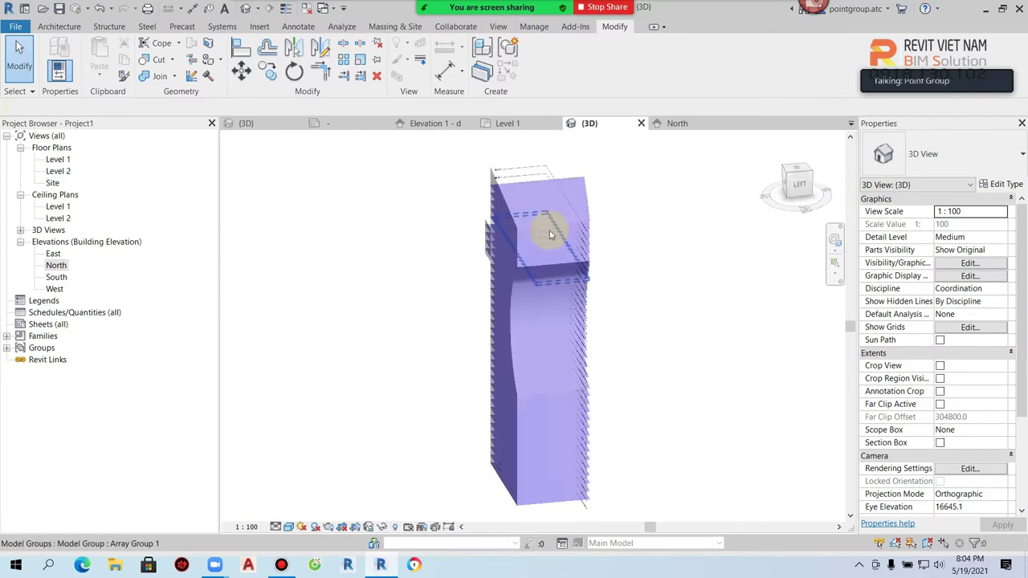
{"action": "scroll", "coordinate": [622, 326], "scroll_direction": "up", "scroll_amount": 2}
{"action": "mouse_move", "coordinate": [622, 326]}
{"action": "middle_mouse_down", "text": "shift"}
{"action": "mouse_move", "coordinate": [660, 306]}
{"action": "mouse_move", "coordinate": [729, 310]}
{"action": "mouse_move", "coordinate": [740, 356]}
{"action": "mouse_move", "coordinate": [690, 321]}
{"action": "middle_mouse_up", "text": "shift"}
{"action": "scroll", "coordinate": [670, 305], "scroll_direction": "down", "scroll_amount": 2}
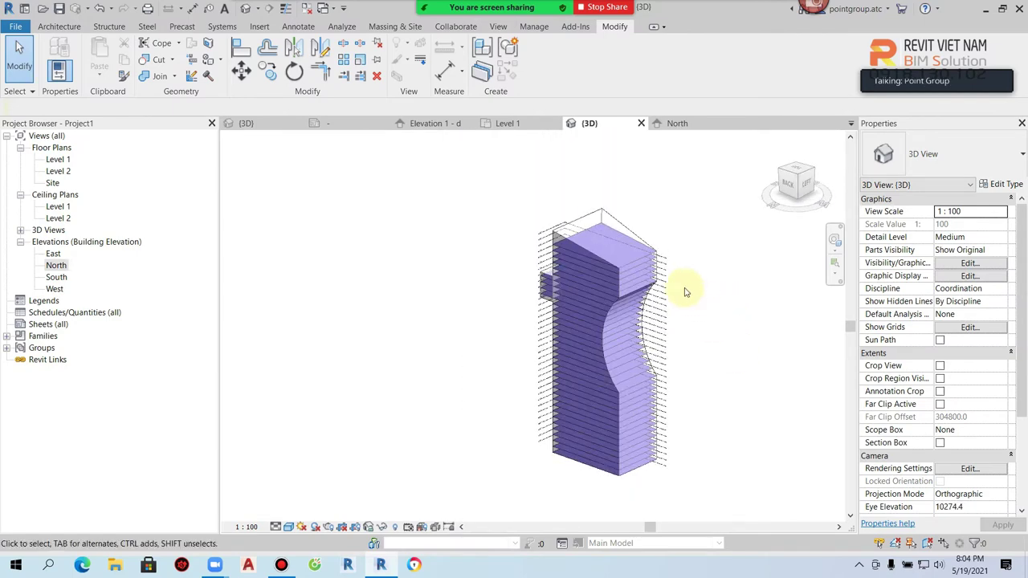
{"action": "left_click", "coordinate": [636, 237]}
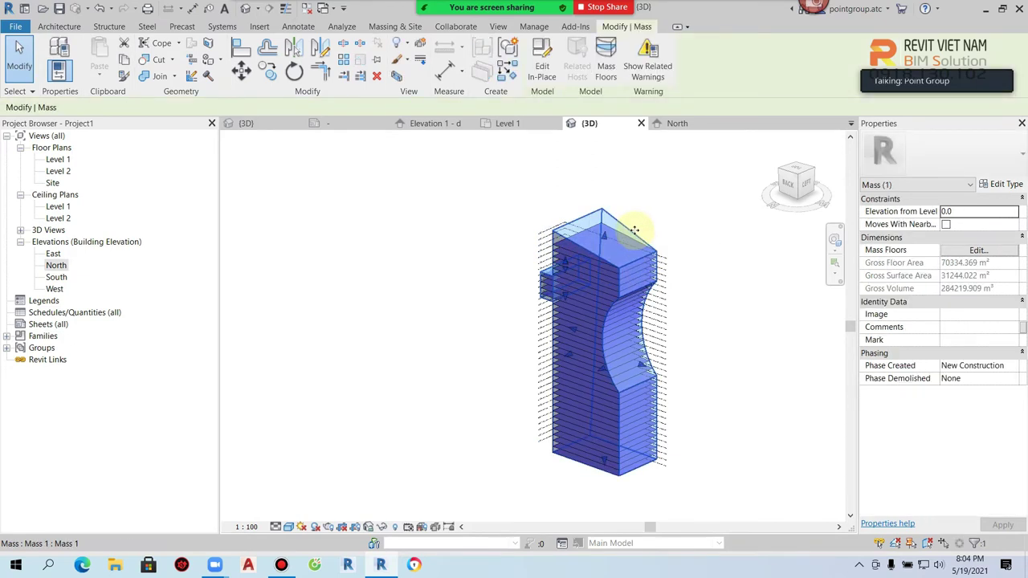
Edit the mass in place and raise the form's top corner upward
{"action": "double_click", "coordinate": [683, 255]}
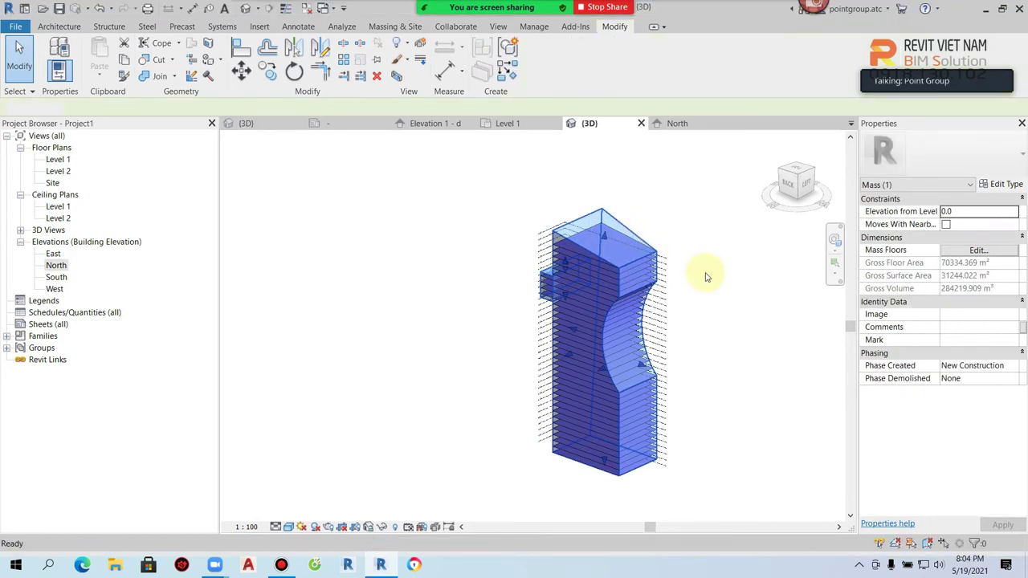
{"action": "mouse_move", "coordinate": [715, 300]}
{"action": "middle_mouse_down", "text": "shift"}
{"action": "mouse_move", "coordinate": [563, 332]}
{"action": "mouse_move", "coordinate": [660, 341]}
{"action": "middle_mouse_up", "text": "shift"}
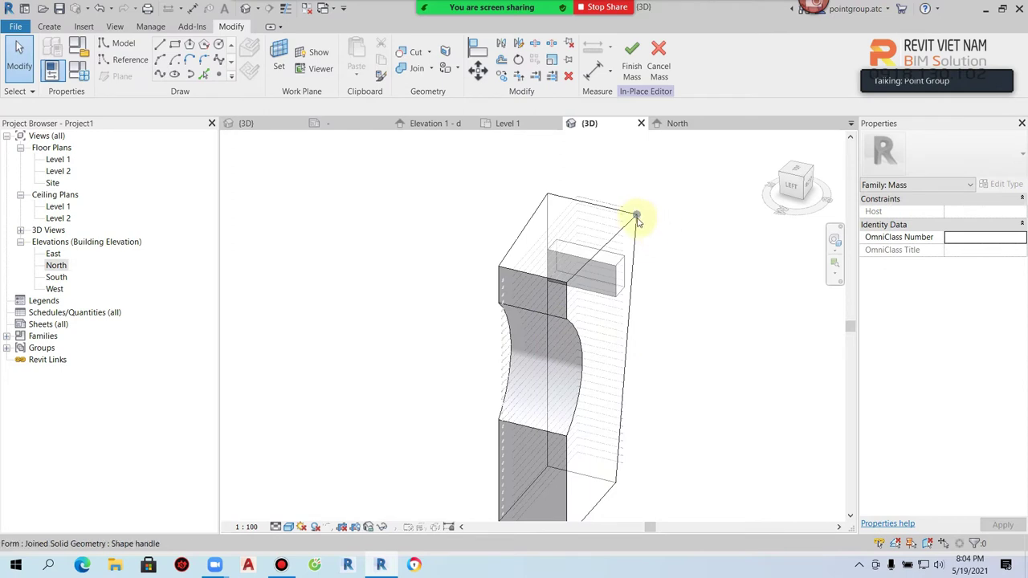
{"action": "left_click_drag", "start_coordinate": [638, 213], "coordinate": [648, 168]}
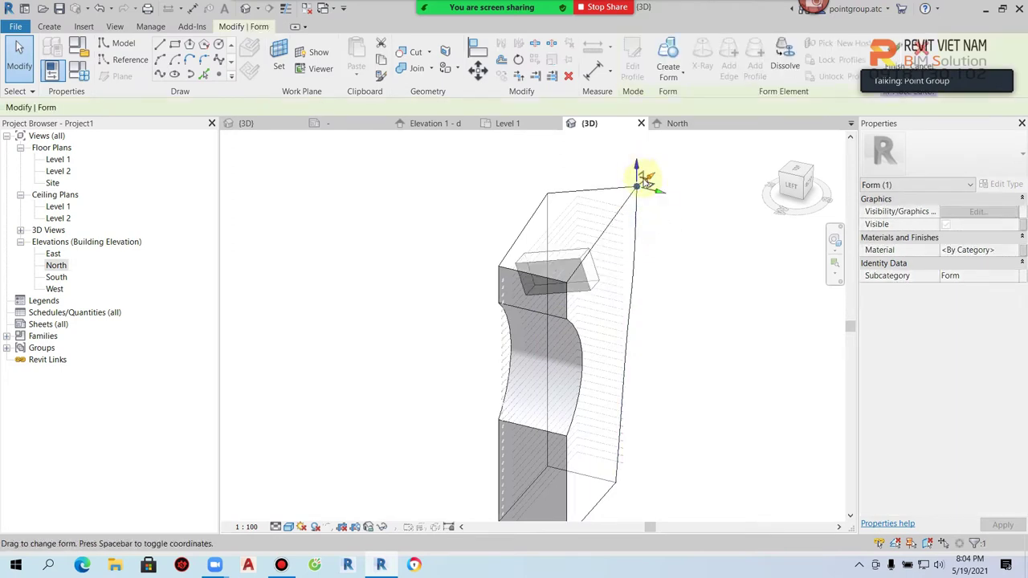
{"action": "left_click", "coordinate": [707, 302]}
Pull in the tower's curved side face, then orbit to a back-left view
{"action": "mouse_move", "coordinate": [707, 302]}
{"action": "middle_mouse_down", "text": "shift"}
{"action": "mouse_move", "coordinate": [682, 344]}
{"action": "mouse_move", "coordinate": [615, 329]}
{"action": "middle_mouse_up", "text": "shift"}
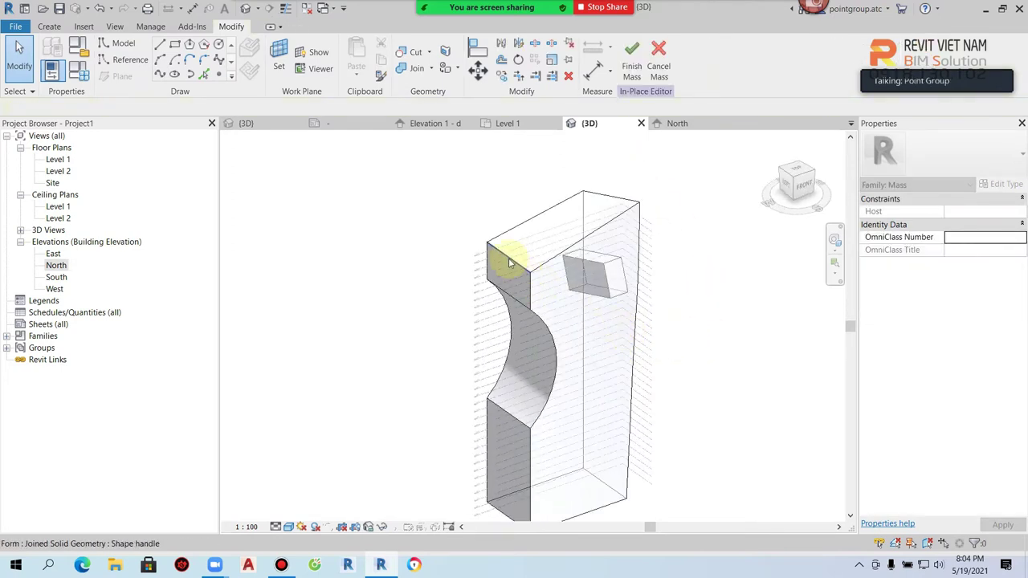
{"action": "left_click_drag", "start_coordinate": [505, 275], "coordinate": [466, 273]}
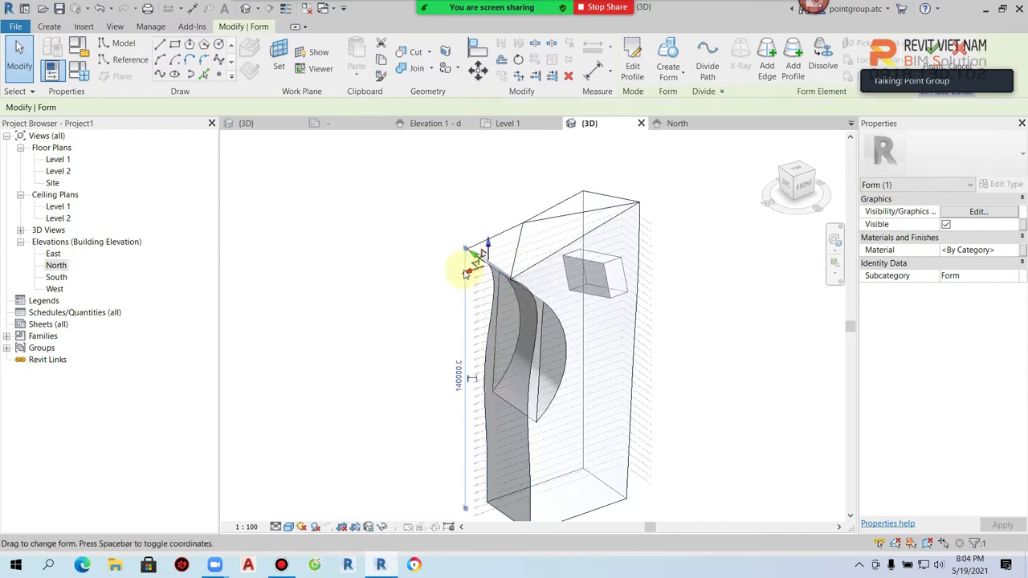
{"action": "left_click", "coordinate": [700, 362]}
{"action": "mouse_move", "coordinate": [700, 362]}
{"action": "middle_mouse_down", "text": "shift"}
{"action": "mouse_move", "coordinate": [779, 362]}
{"action": "mouse_move", "coordinate": [728, 385]}
{"action": "mouse_move", "coordinate": [776, 371]}
{"action": "middle_mouse_up", "text": "shift"}
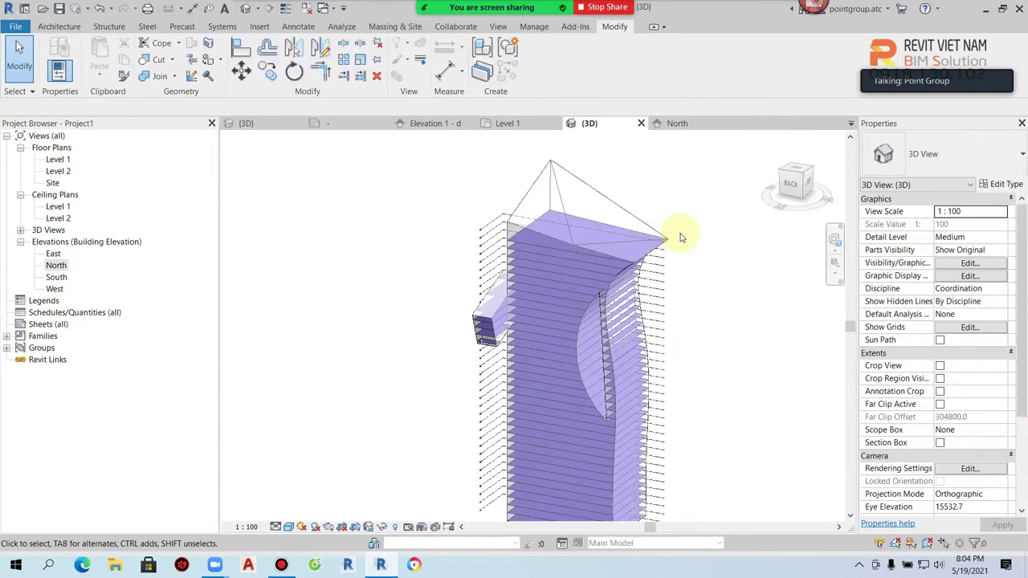
{"action": "left_click", "coordinate": [630, 213]}
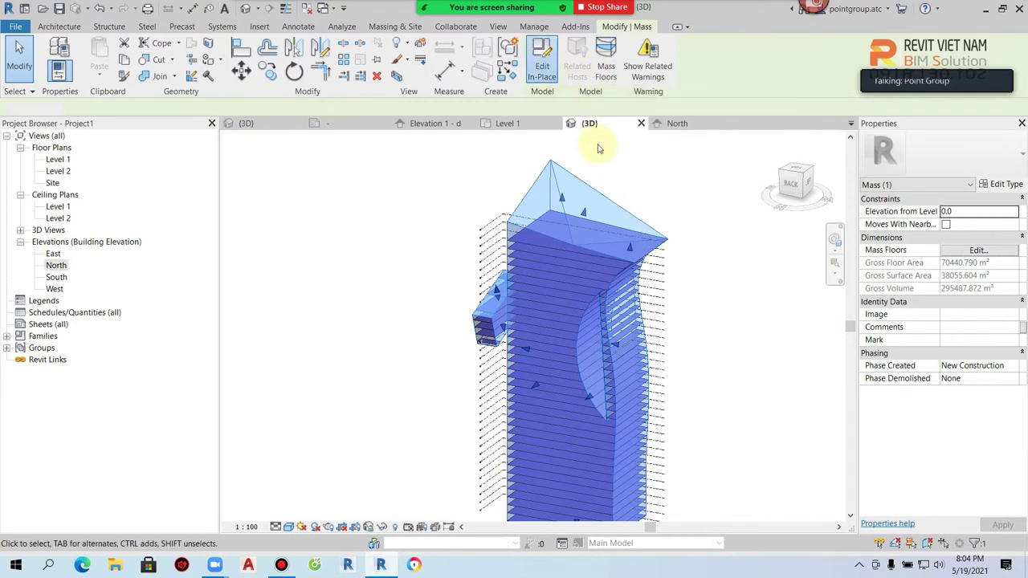
Reopen the mass, move its top corner, and finish it at 70456.897 m² gross floor area
{"action": "left_click", "coordinate": [542, 65]}
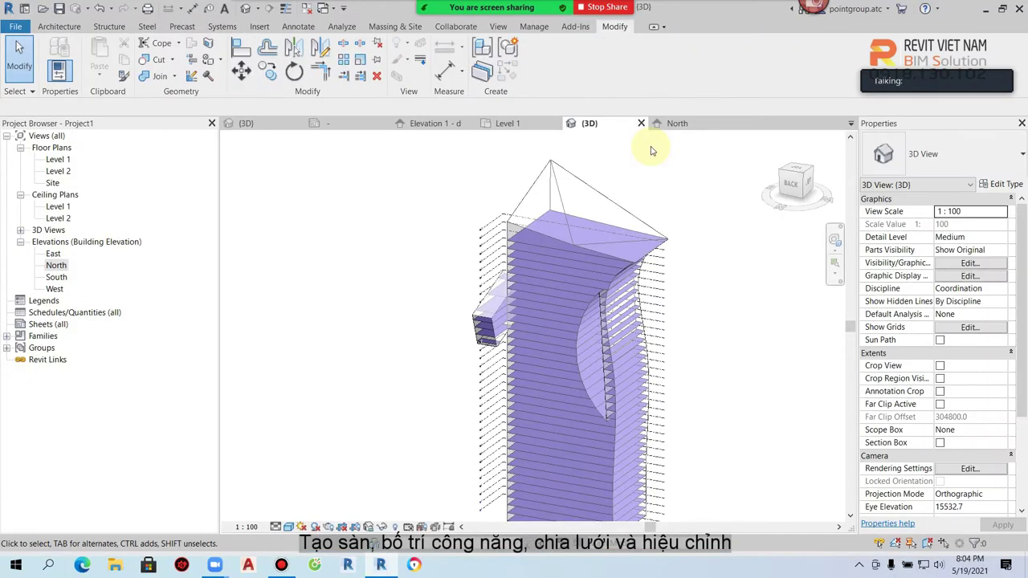
{"action": "left_click", "coordinate": [612, 197]}
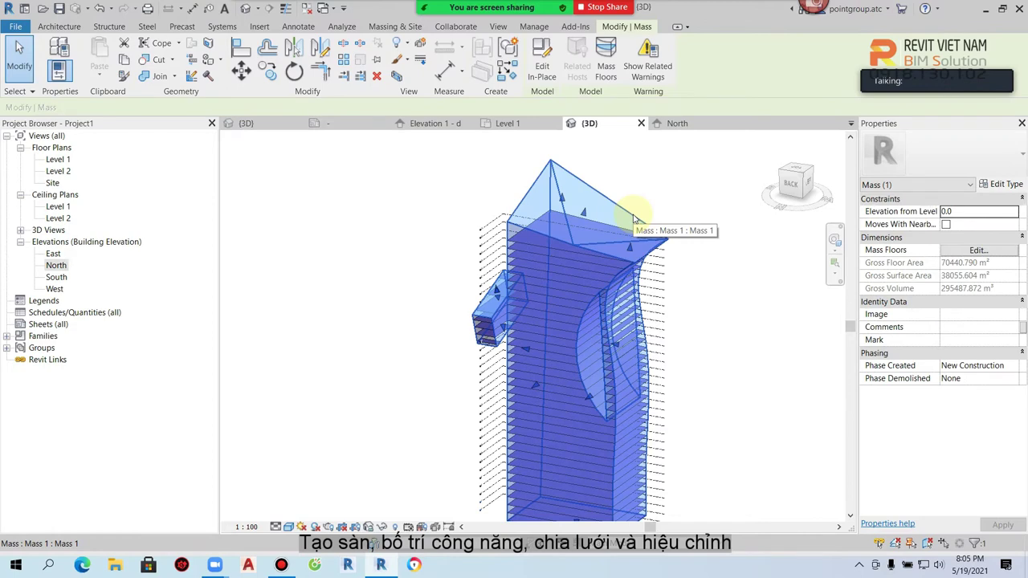
{"action": "double_click", "coordinate": [636, 310]}
{"action": "left_click", "coordinate": [654, 257]}
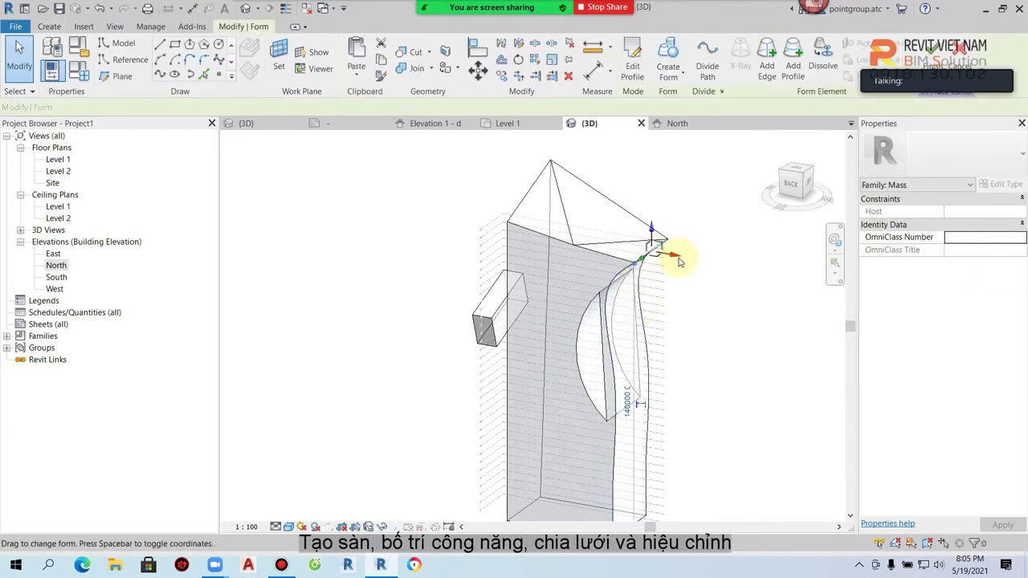
{"action": "left_click", "coordinate": [716, 234]}
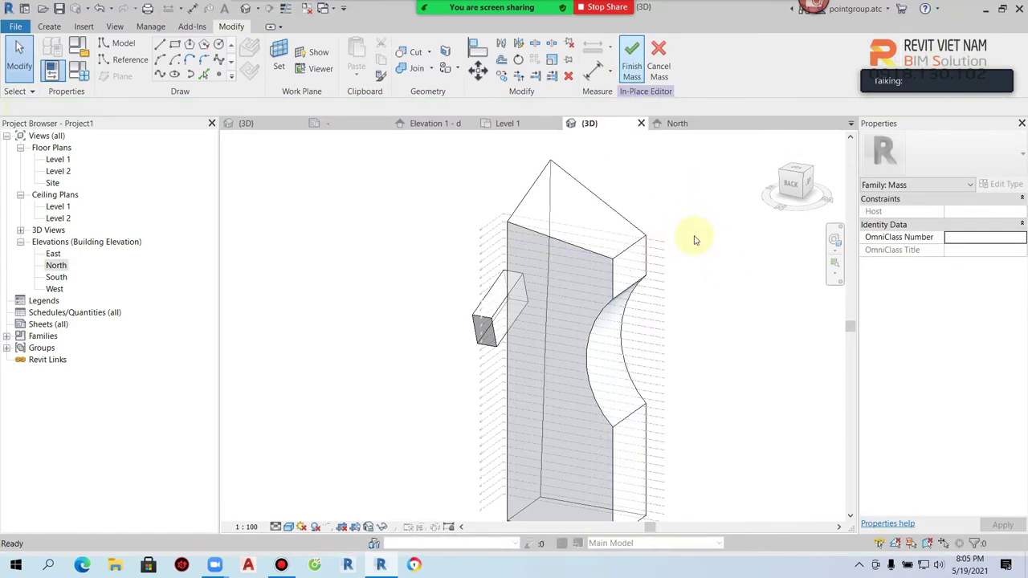
{"action": "left_click", "coordinate": [630, 224]}
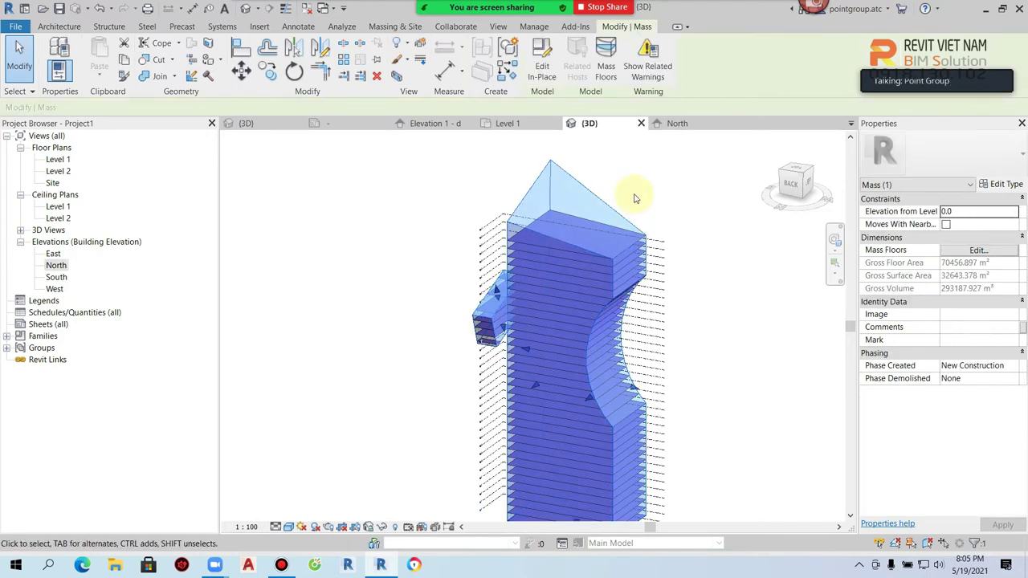
Deselect the mass and bring up Massing & Site, cancelling an accidental Wall by Face
{"action": "mouse_move", "coordinate": [594, 192]}
{"action": "middle_mouse_down", "text": "shift"}
{"action": "mouse_move", "coordinate": [667, 317]}
{"action": "mouse_move", "coordinate": [711, 337]}
{"action": "mouse_move", "coordinate": [546, 455]}
{"action": "mouse_move", "coordinate": [509, 402]}
{"action": "mouse_move", "coordinate": [583, 278]}
{"action": "middle_mouse_up", "text": "shift"}
{"action": "left_click", "coordinate": [710, 337]}
{"action": "scroll", "coordinate": [297, 191], "scroll_direction": "down", "scroll_amount": 1}
{"action": "scroll", "coordinate": [298, 190], "scroll_direction": "down", "scroll_amount": 1}
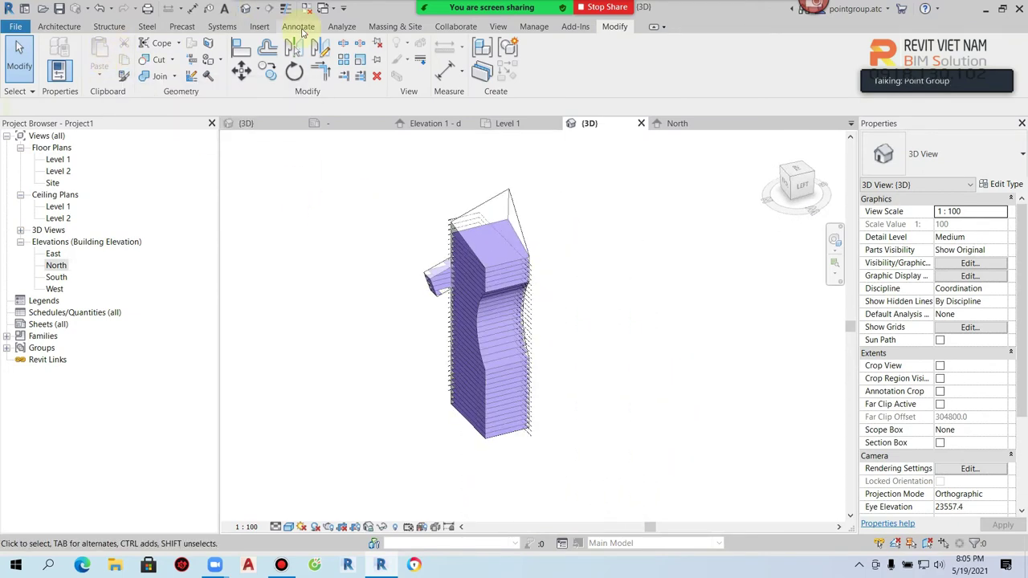
{"action": "left_click", "coordinate": [386, 28]}
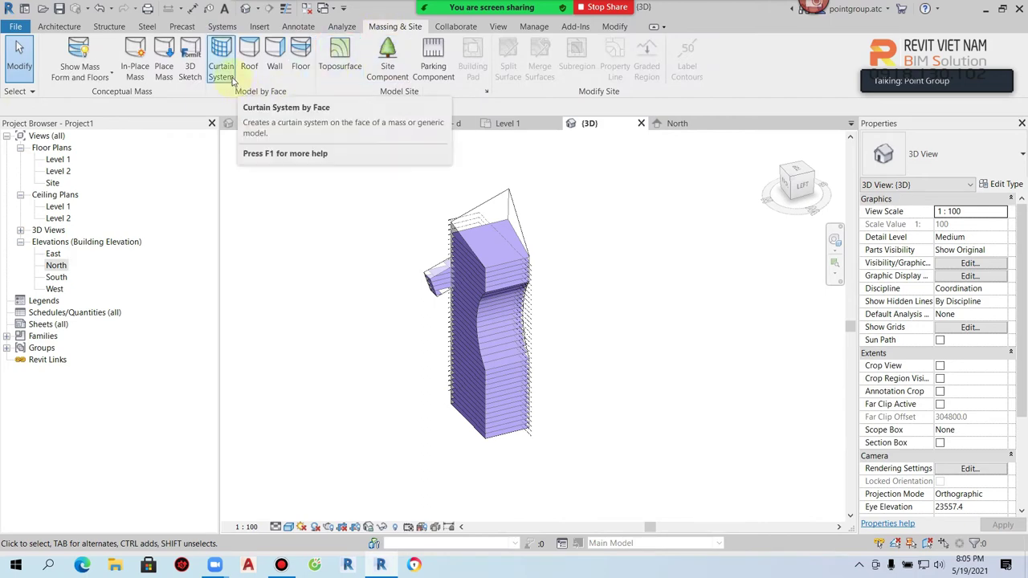
{"action": "left_click", "coordinate": [274, 60]}
{"action": "key", "text": "Escape"}
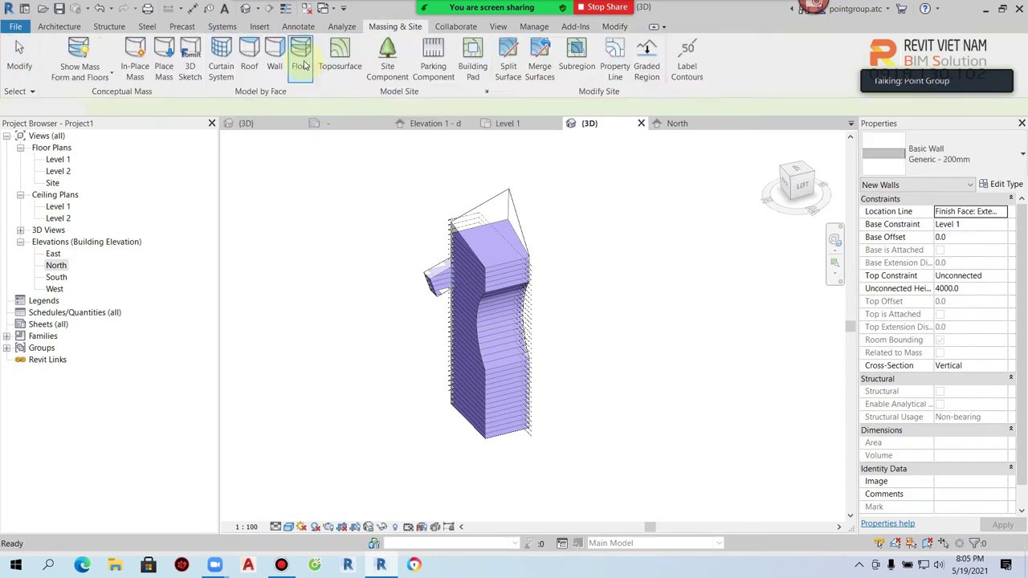
Use Floor by Face to create Generic 150mm slabs on all the tower's mass floors
{"action": "left_click", "coordinate": [300, 60]}
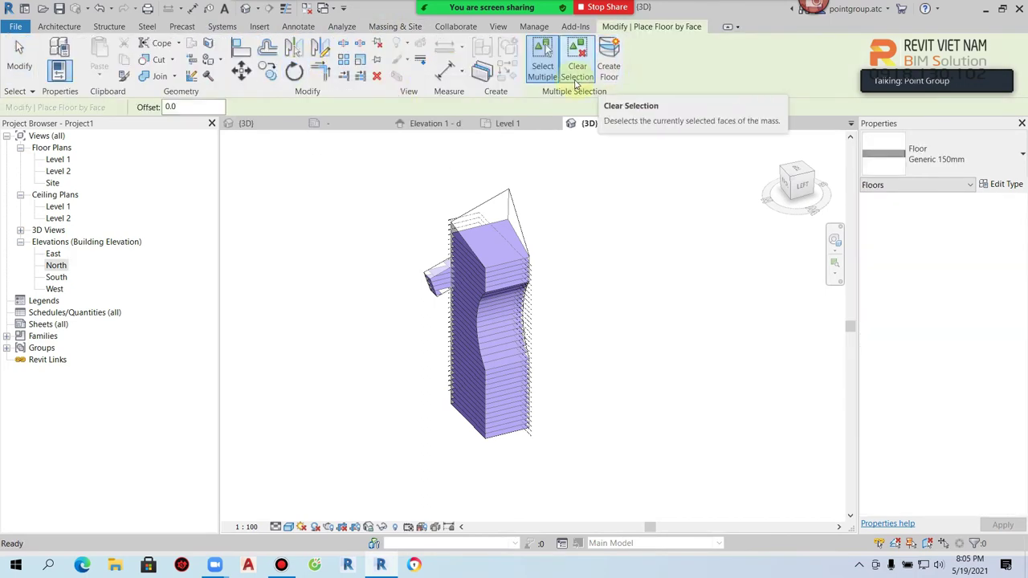
{"action": "left_click", "coordinate": [502, 255]}
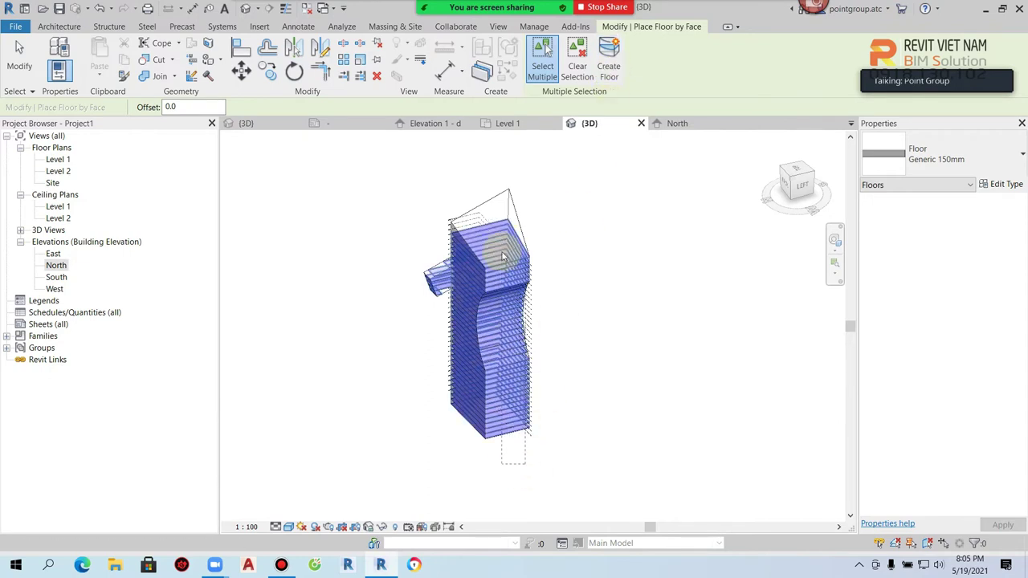
{"action": "left_click", "coordinate": [495, 186]}
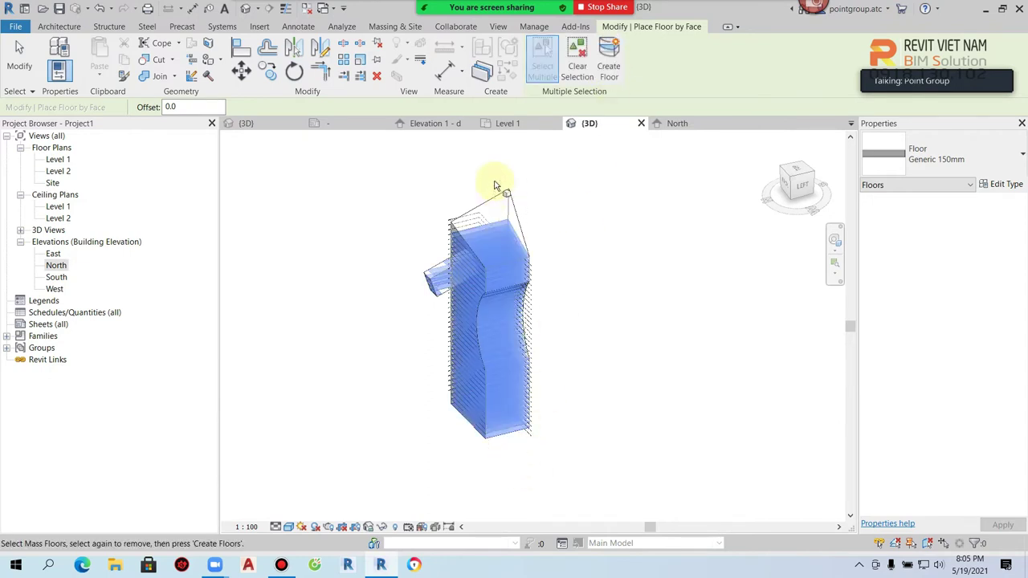
{"action": "left_click", "coordinate": [609, 66]}
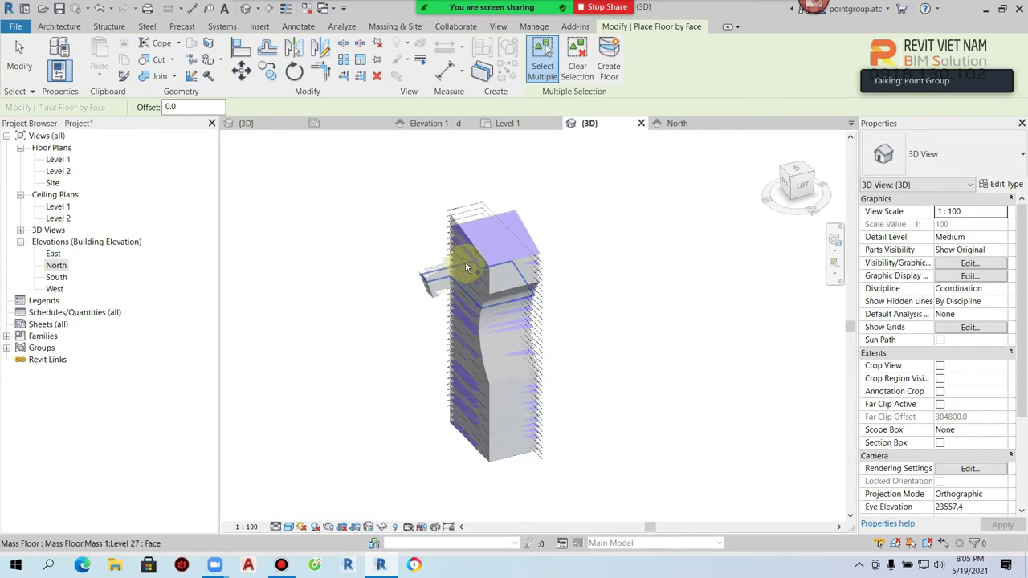
{"action": "scroll", "coordinate": [459, 269], "scroll_direction": "up", "scroll_amount": 4}
{"action": "scroll", "coordinate": [573, 253], "scroll_direction": "up", "scroll_amount": 4}
{"action": "key", "text": "Escape"}
{"action": "scroll", "coordinate": [464, 311], "scroll_direction": "down", "scroll_amount": 2}
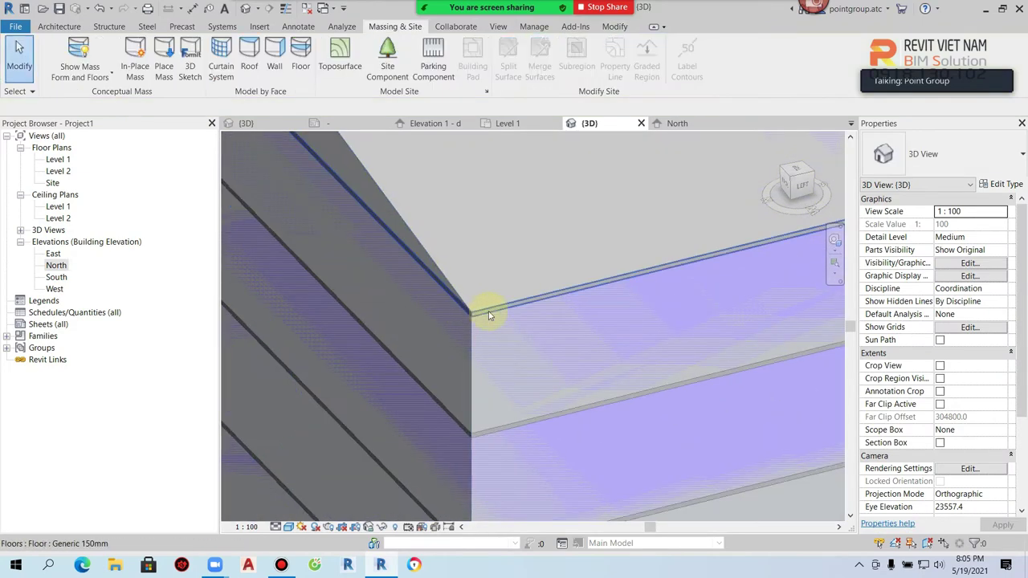
{"action": "scroll", "coordinate": [488, 311], "scroll_direction": "down", "scroll_amount": 3}
{"action": "scroll", "coordinate": [488, 311], "scroll_direction": "down", "scroll_amount": 3}
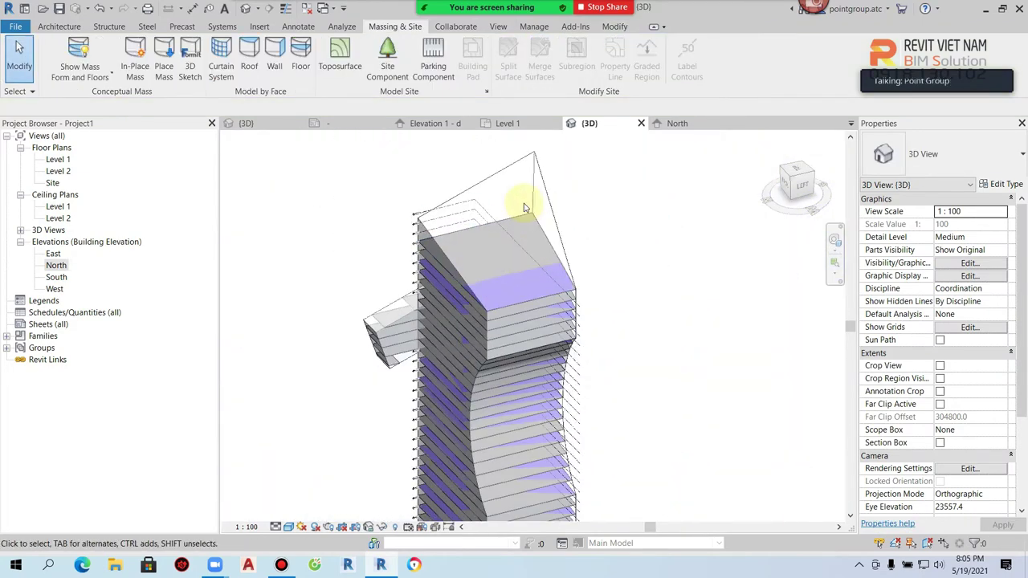
{"action": "left_click", "coordinate": [540, 198]}
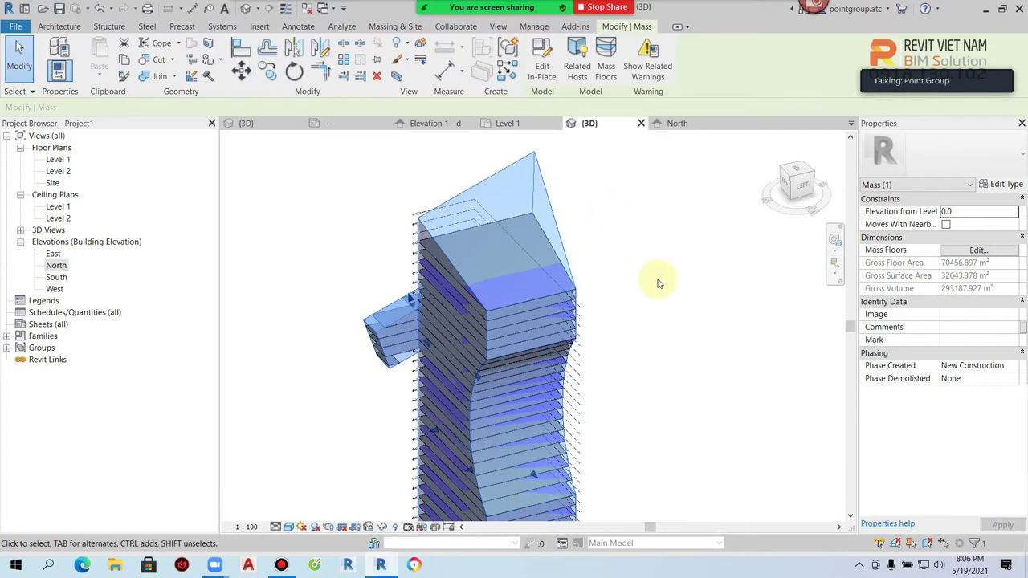
Pick the tower form's top corner point and lower it vertically
{"action": "left_click", "coordinate": [577, 68]}
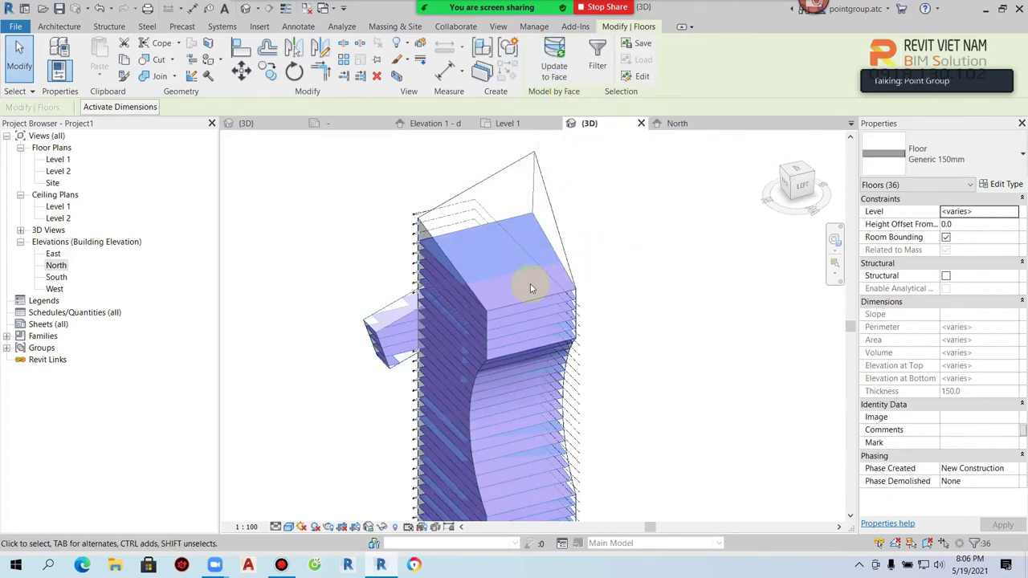
{"action": "left_click", "coordinate": [557, 223]}
{"action": "middle_click_drag", "start_coordinate": [523, 286], "coordinate": [522, 339], "text": "shift"}
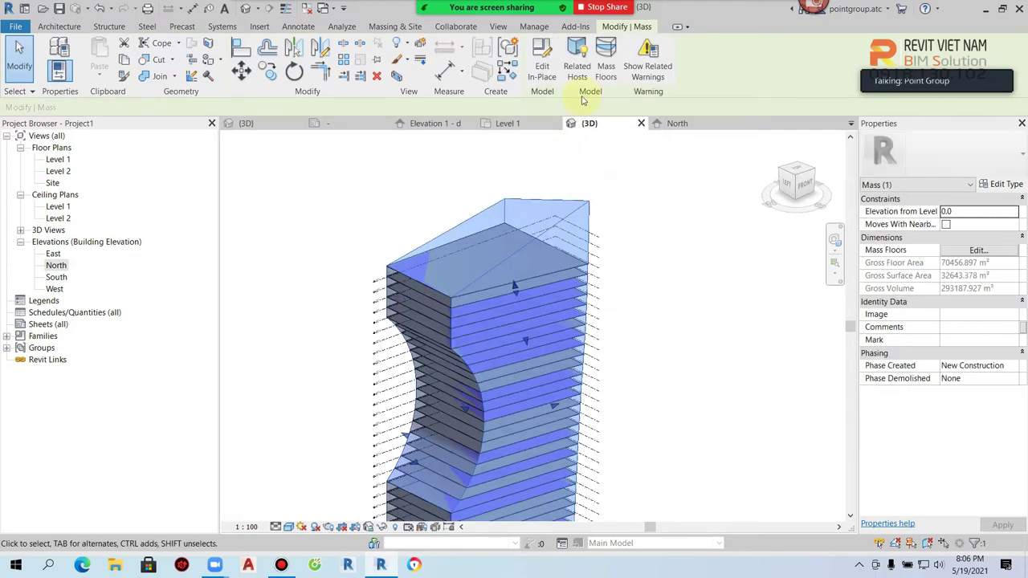
{"action": "left_click", "coordinate": [589, 205]}
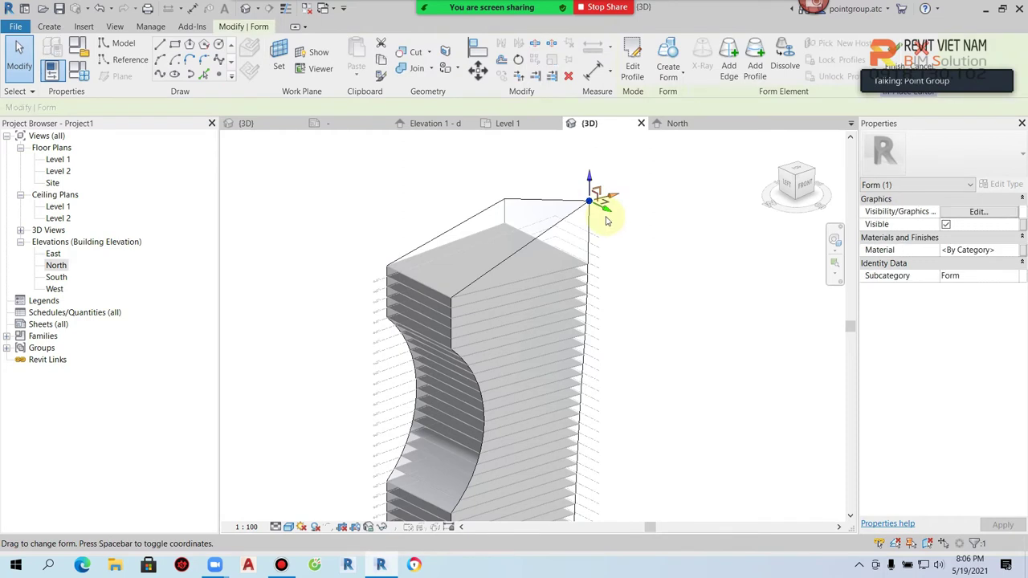
{"action": "left_click_drag", "start_coordinate": [623, 230], "coordinate": [624, 234]}
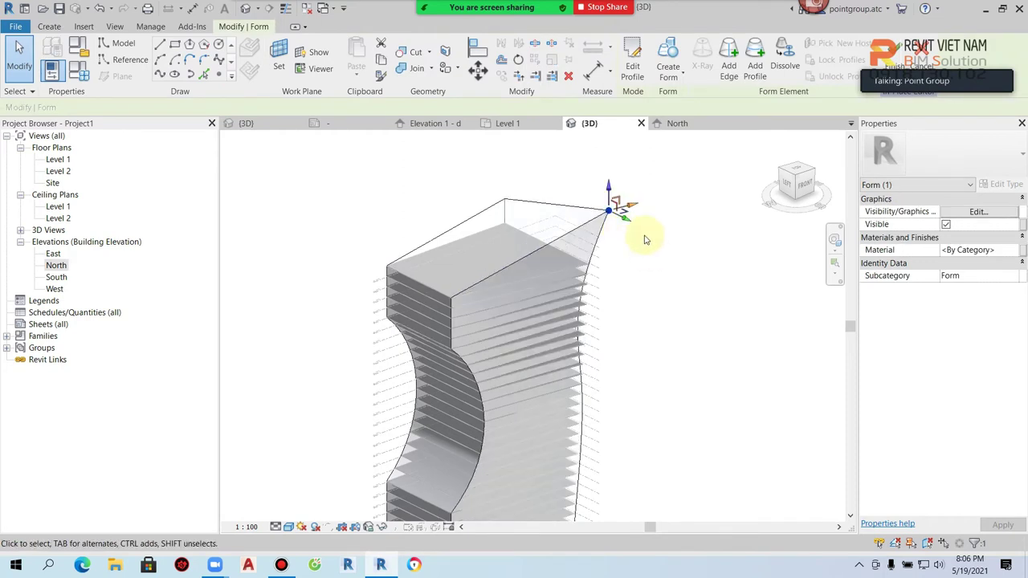
{"action": "left_click_drag", "start_coordinate": [611, 197], "coordinate": [631, 269]}
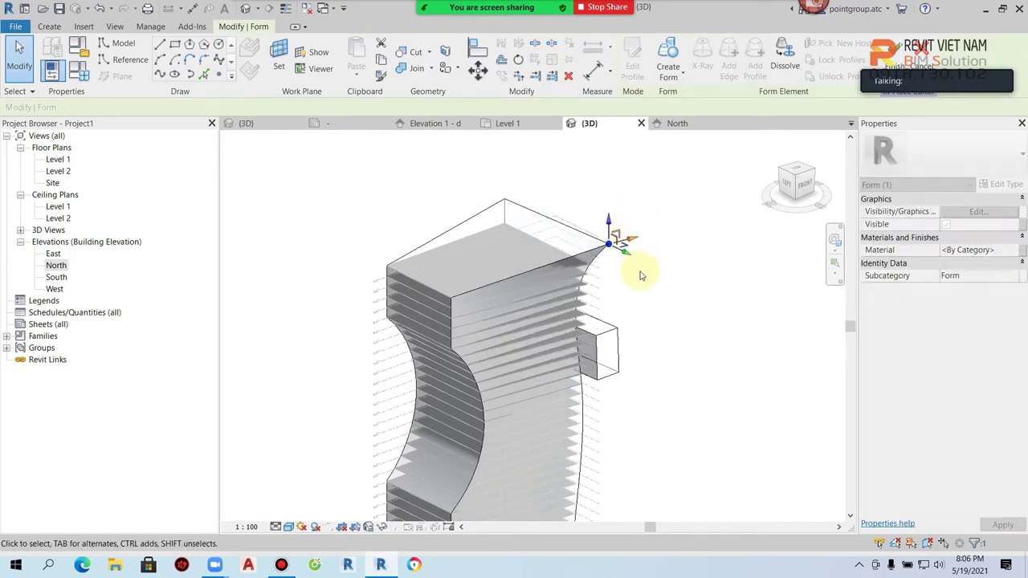
Reposition the form's top-left corner, leaving the mass at 75643.049 m² gross floor area
{"action": "middle_click_drag", "start_coordinate": [628, 286], "coordinate": [710, 288], "text": "shift"}
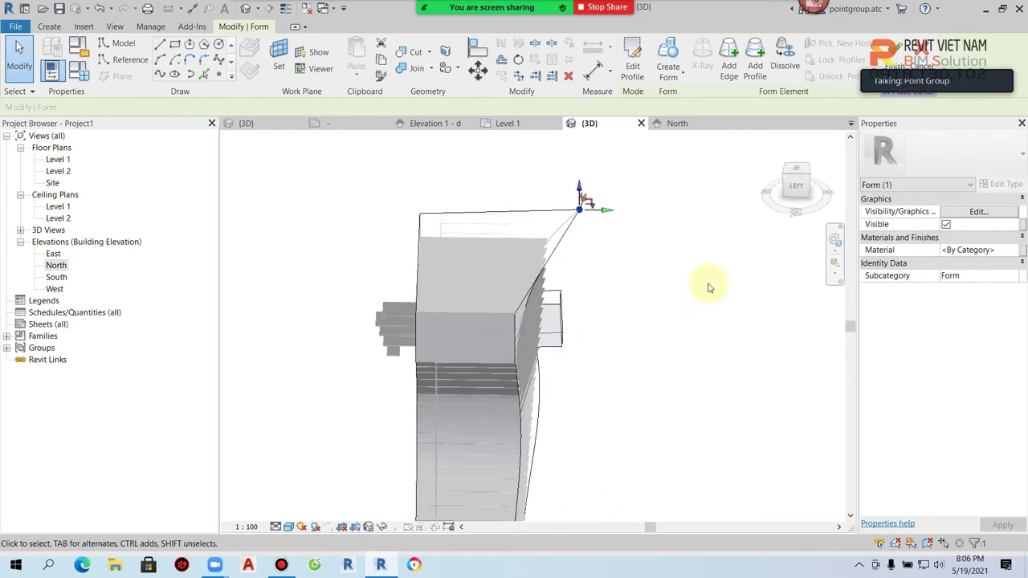
{"action": "middle_click_drag", "start_coordinate": [629, 306], "coordinate": [383, 230], "text": "shift"}
{"action": "left_click_drag", "start_coordinate": [349, 195], "coordinate": [450, 253]}
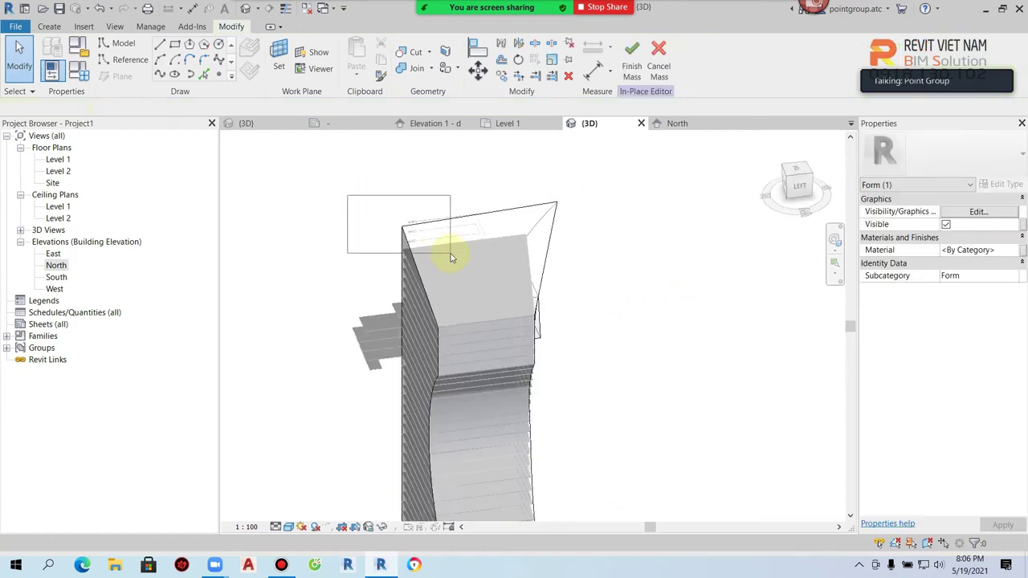
{"action": "left_click", "coordinate": [404, 229]}
{"action": "mouse_move", "coordinate": [383, 237]}
{"action": "left_mouse_down"}
{"action": "mouse_move", "coordinate": [324, 249]}
{"action": "mouse_move", "coordinate": [375, 232]}
{"action": "left_mouse_up"}
{"action": "mouse_move", "coordinate": [374, 232]}
{"action": "middle_mouse_down", "text": "shift"}
{"action": "mouse_move", "coordinate": [470, 345]}
{"action": "mouse_move", "coordinate": [477, 264]}
{"action": "mouse_move", "coordinate": [460, 226]}
{"action": "mouse_move", "coordinate": [378, 292]}
{"action": "mouse_move", "coordinate": [291, 303]}
{"action": "middle_mouse_up", "text": "shift"}
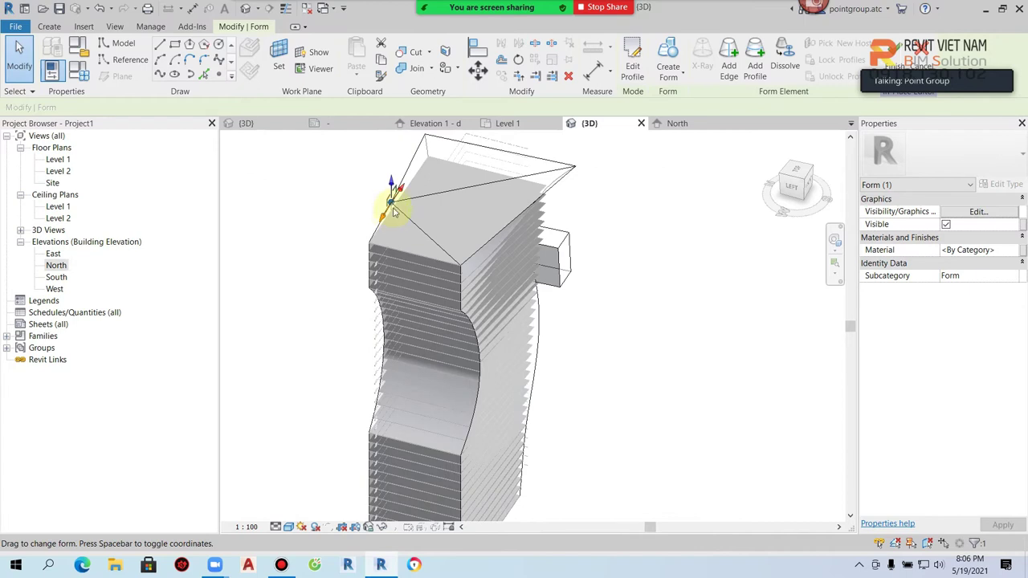
{"action": "left_click", "coordinate": [631, 349]}
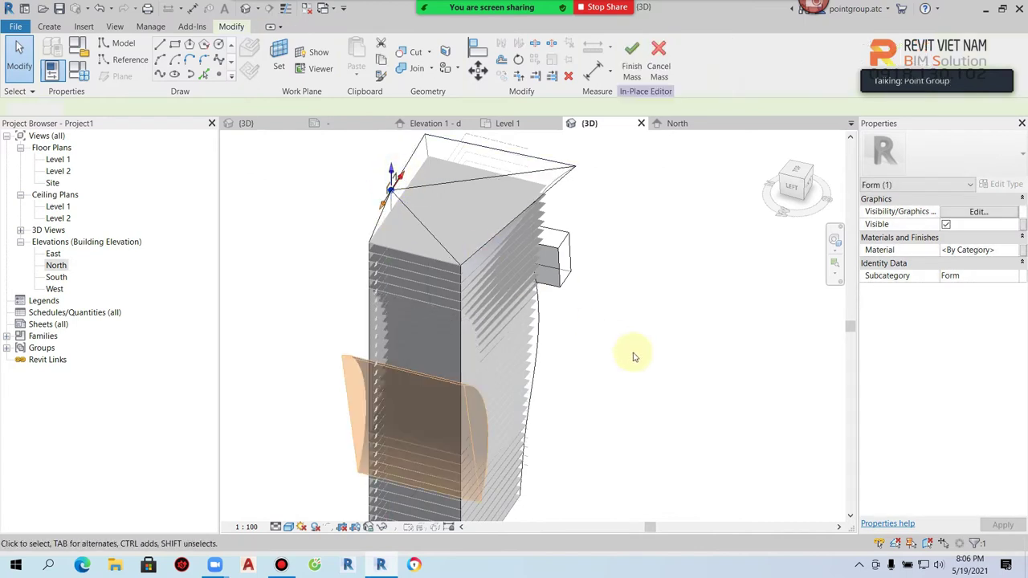
{"action": "scroll", "coordinate": [576, 364], "scroll_direction": "down", "scroll_amount": 2}
{"action": "mouse_move", "coordinate": [576, 364]}
{"action": "middle_mouse_down", "text": "shift"}
{"action": "mouse_move", "coordinate": [696, 329]}
{"action": "mouse_move", "coordinate": [648, 342]}
{"action": "mouse_move", "coordinate": [658, 316]}
{"action": "middle_mouse_up", "text": "shift"}
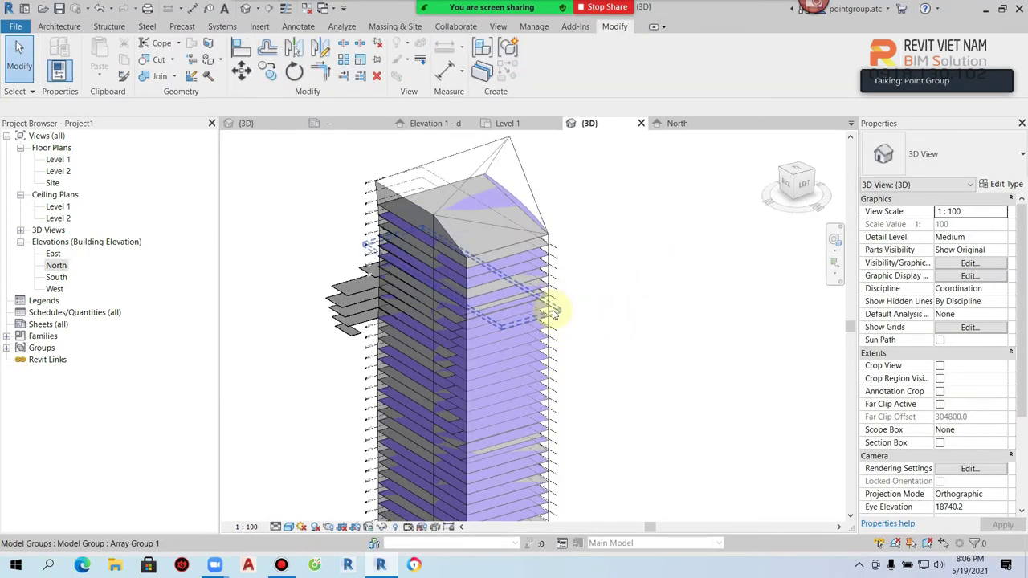
{"action": "left_click", "coordinate": [542, 212]}
Apply Update to Face to the mass's 36 hosted floor slabs, then open the Level 1 plan
{"action": "mouse_move", "coordinate": [619, 362]}
{"action": "middle_mouse_down", "text": "shift"}
{"action": "mouse_move", "coordinate": [498, 384]}
{"action": "mouse_move", "coordinate": [426, 372]}
{"action": "middle_mouse_up", "text": "shift"}
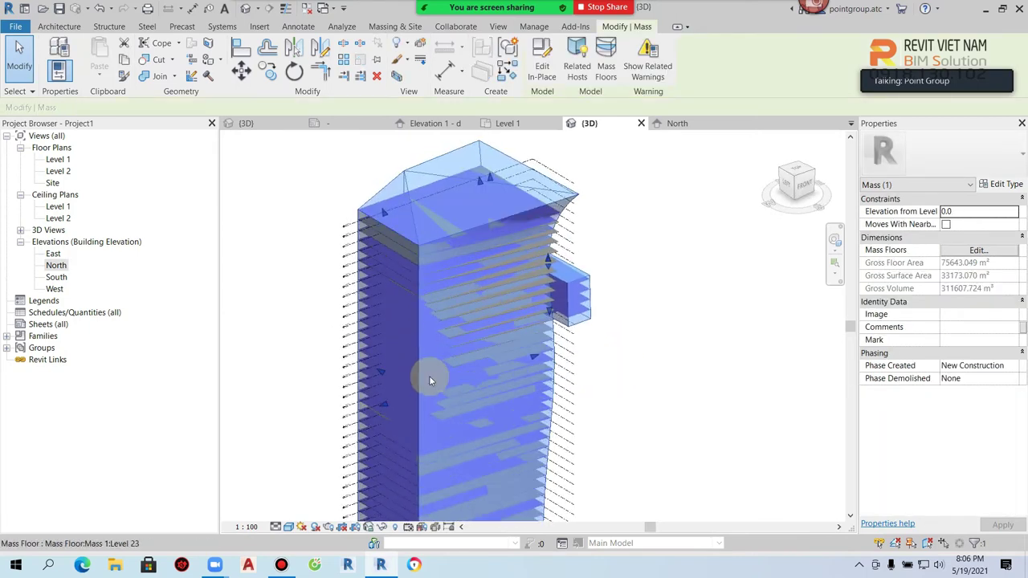
{"action": "left_click", "coordinate": [578, 53]}
{"action": "left_click", "coordinate": [554, 64]}
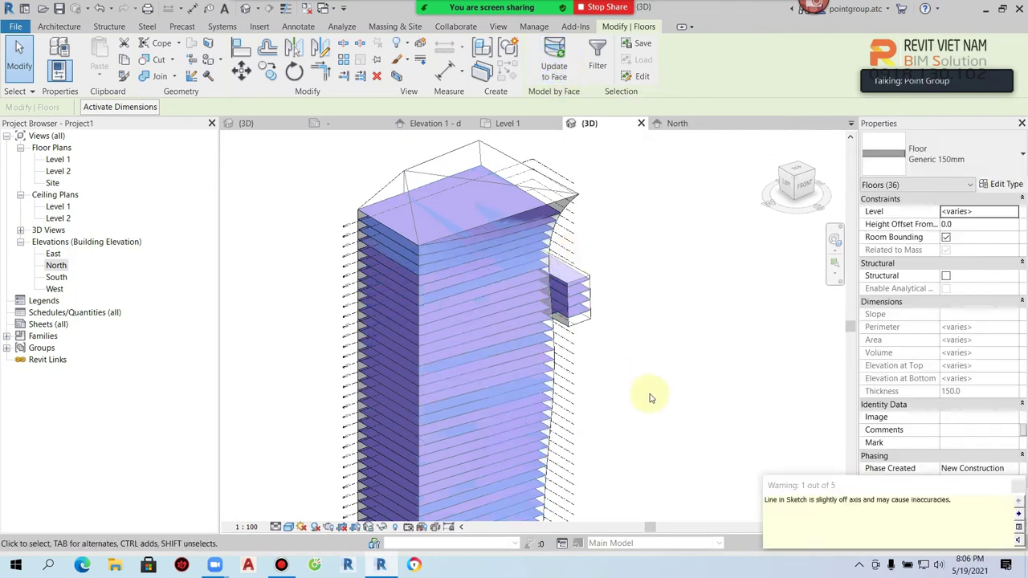
{"action": "left_click", "coordinate": [626, 368]}
{"action": "mouse_move", "coordinate": [597, 361]}
{"action": "middle_mouse_down", "text": "shift"}
{"action": "mouse_move", "coordinate": [721, 371]}
{"action": "mouse_move", "coordinate": [445, 360]}
{"action": "mouse_move", "coordinate": [528, 361]}
{"action": "mouse_move", "coordinate": [649, 223]}
{"action": "middle_mouse_up", "text": "shift"}
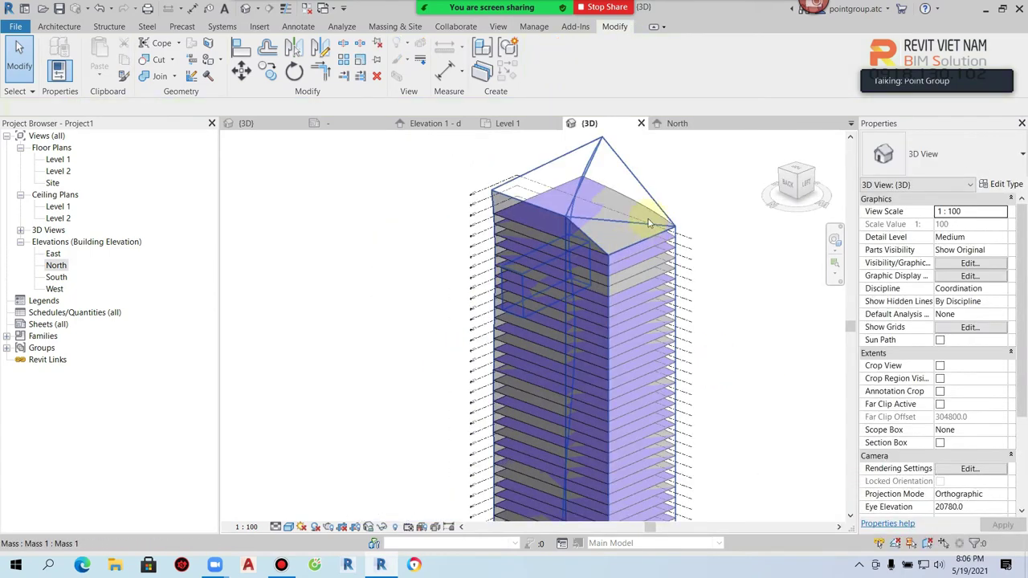
{"action": "double_click", "coordinate": [58, 159]}
Draw a closed rectangle of Generic 200mm walls near the plan centre with WA
{"action": "scroll", "coordinate": [530, 319], "scroll_direction": "up", "scroll_amount": 1}
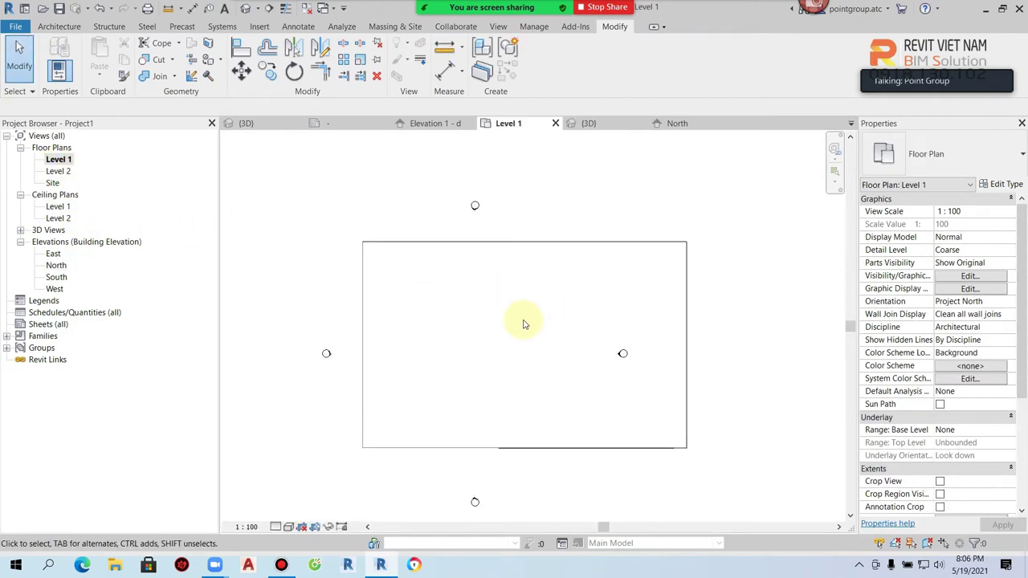
{"action": "key", "text": "w"}
{"action": "key", "text": "a"}
{"action": "left_click", "coordinate": [486, 328]}
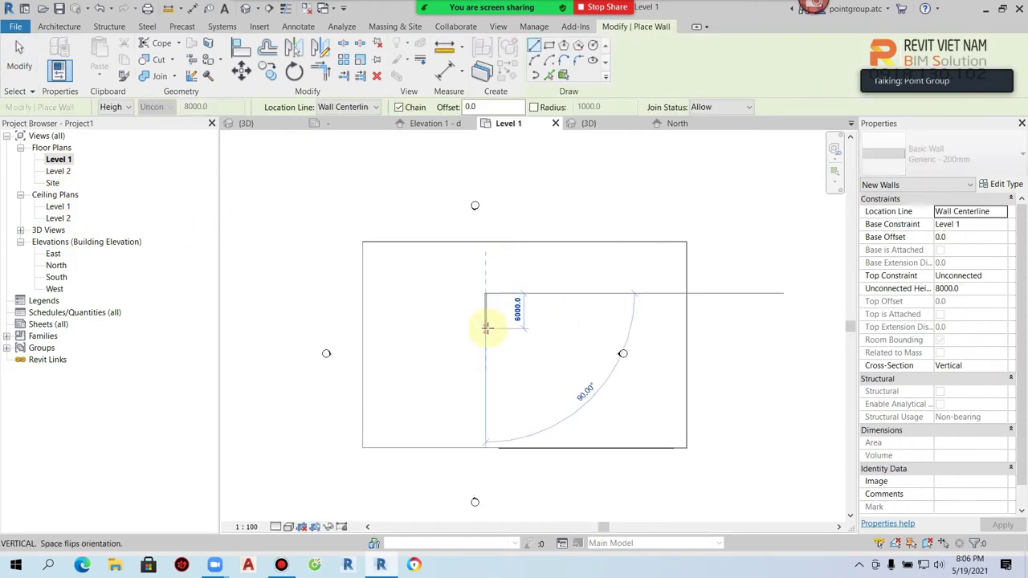
{"action": "left_click", "coordinate": [557, 327]}
{"action": "left_click", "coordinate": [557, 294]}
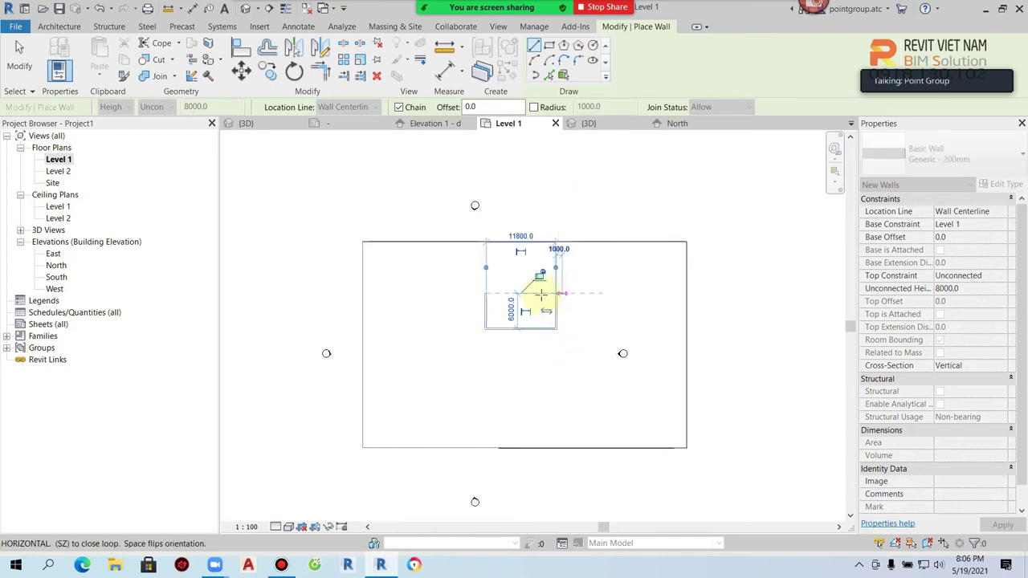
{"action": "left_click", "coordinate": [487, 291]}
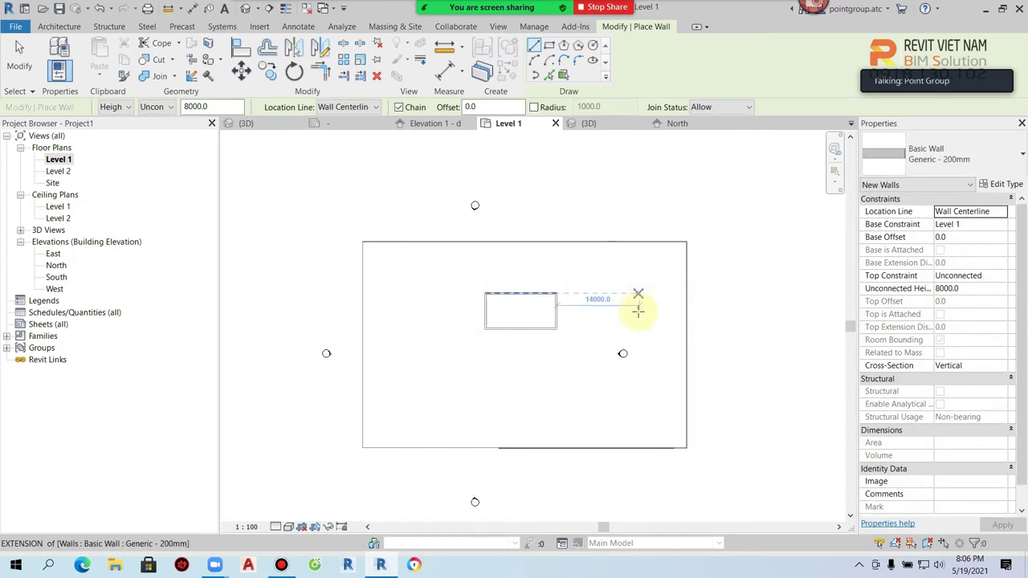
Wall off a row of small rooms along the right edge with a long wall and partitions
{"action": "left_click", "coordinate": [645, 444]}
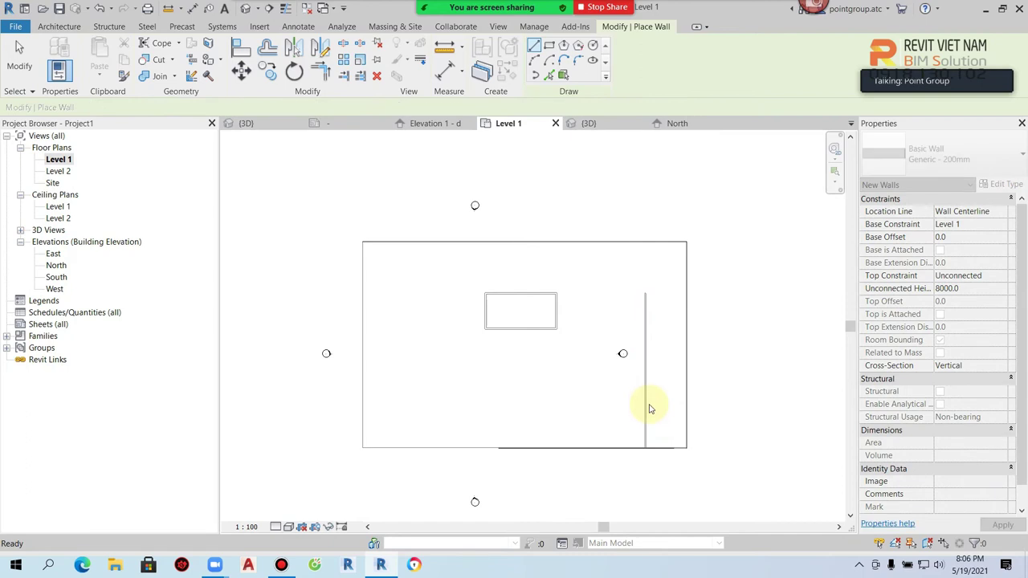
{"action": "left_click", "coordinate": [687, 405]}
{"action": "left_click", "coordinate": [645, 406]}
{"action": "left_click", "coordinate": [647, 367]}
{"action": "left_click", "coordinate": [687, 367]}
{"action": "left_click", "coordinate": [687, 328]}
{"action": "left_click", "coordinate": [645, 328]}
{"action": "left_click", "coordinate": [645, 293]}
{"action": "left_click", "coordinate": [680, 293]}
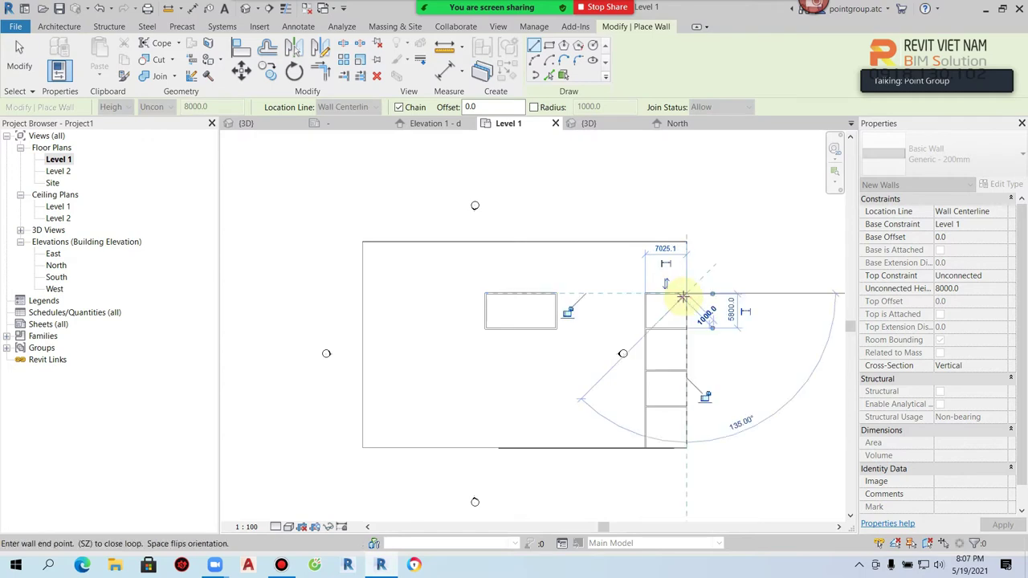
{"action": "key", "text": "Escape"}
{"action": "key", "text": "Escape"}
{"action": "scroll", "coordinate": [678, 291], "scroll_direction": "up", "scroll_amount": 2}
{"action": "key", "text": "d"}
{"action": "key", "text": "r"}
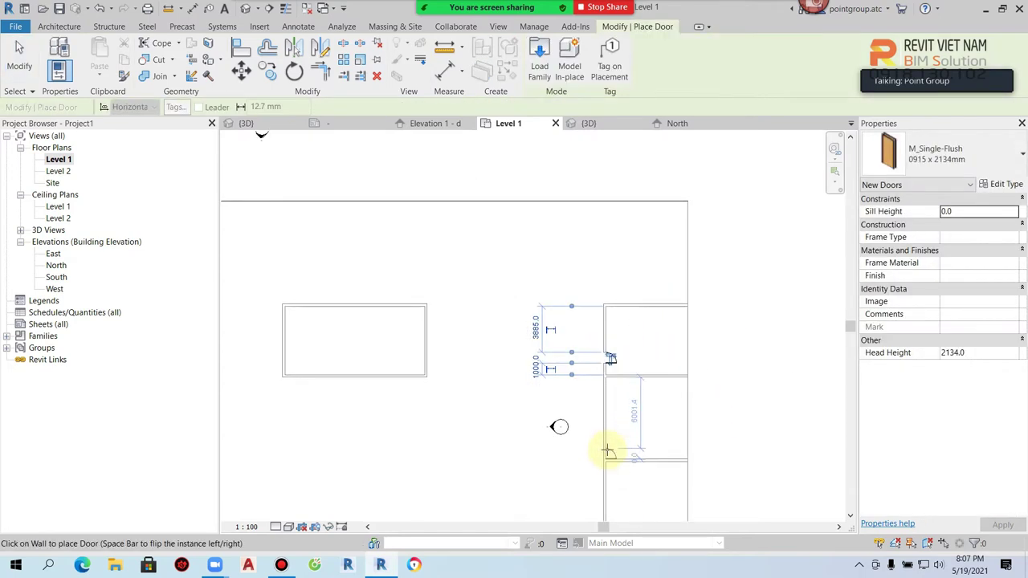
Place M_Single-Flush 0915 x 2134mm doors in the right-side rooms' walls, then return to 3D
{"action": "middle_click_drag", "start_coordinate": [609, 444], "coordinate": [601, 348]}
{"action": "left_click", "coordinate": [593, 344]}
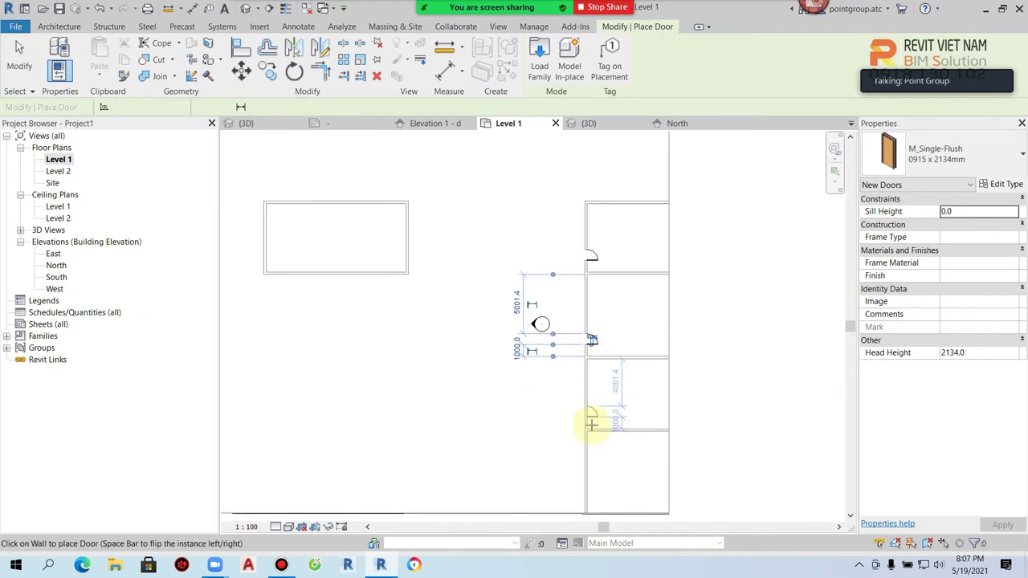
{"action": "left_click", "coordinate": [588, 499]}
{"action": "key", "text": "Escape"}
{"action": "scroll", "coordinate": [560, 485], "scroll_direction": "down", "scroll_amount": 3}
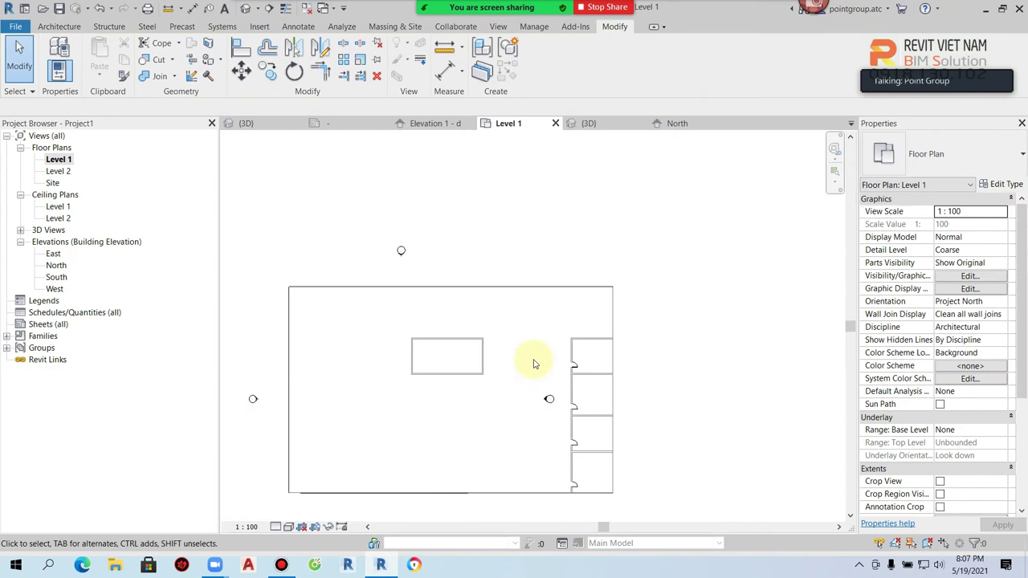
{"action": "left_click", "coordinate": [246, 8]}
{"action": "scroll", "coordinate": [571, 429], "scroll_direction": "up", "scroll_amount": 3}
Orbit and zoom around the tower until looking down on its roof
{"action": "middle_click_drag", "start_coordinate": [571, 429], "coordinate": [562, 298], "text": "shift"}
{"action": "middle_click_drag", "start_coordinate": [471, 294], "coordinate": [586, 320], "text": "shift"}
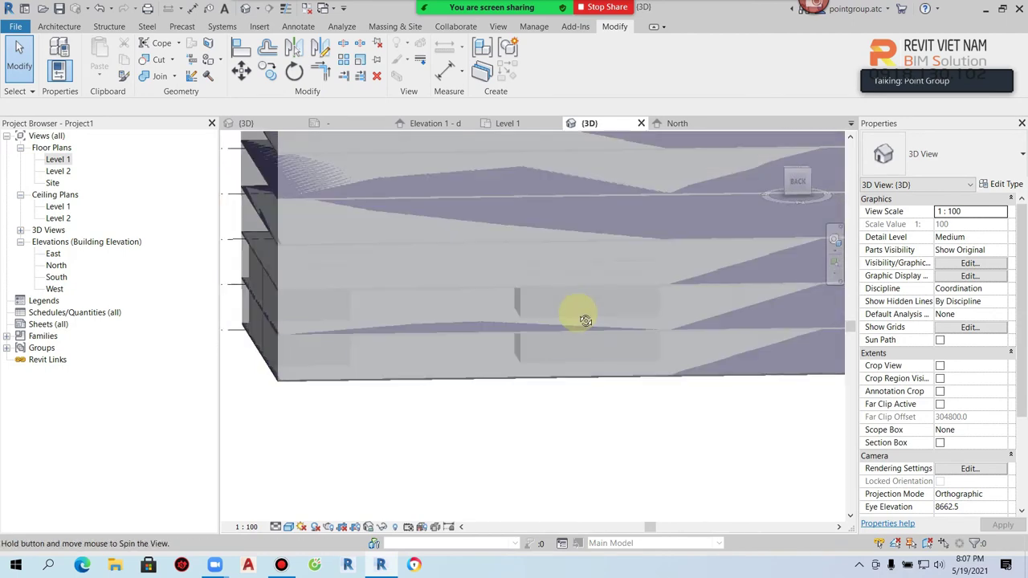
{"action": "scroll", "coordinate": [586, 321], "scroll_direction": "down", "scroll_amount": 3}
{"action": "middle_click_drag", "start_coordinate": [502, 341], "coordinate": [523, 248], "text": "shift"}
{"action": "scroll", "coordinate": [460, 283], "scroll_direction": "up", "scroll_amount": 2}
{"action": "scroll", "coordinate": [525, 334], "scroll_direction": "up", "scroll_amount": 2}
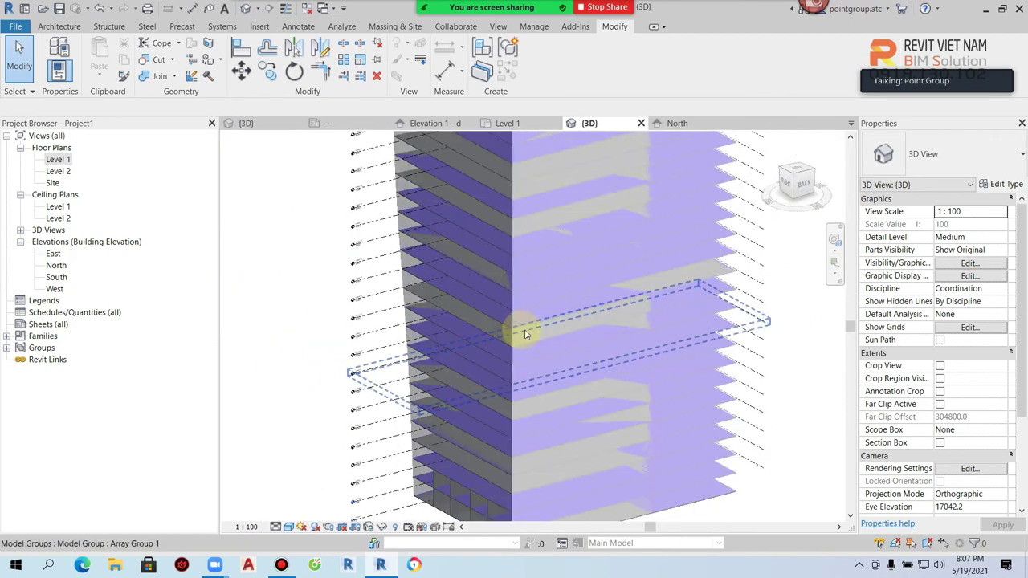
{"action": "scroll", "coordinate": [525, 334], "scroll_direction": "down", "scroll_amount": 3}
{"action": "scroll", "coordinate": [519, 395], "scroll_direction": "down", "scroll_amount": 2}
{"action": "middle_click_drag", "start_coordinate": [656, 351], "coordinate": [645, 248], "text": "shift"}
{"action": "scroll", "coordinate": [604, 262], "scroll_direction": "up", "scroll_amount": 1}
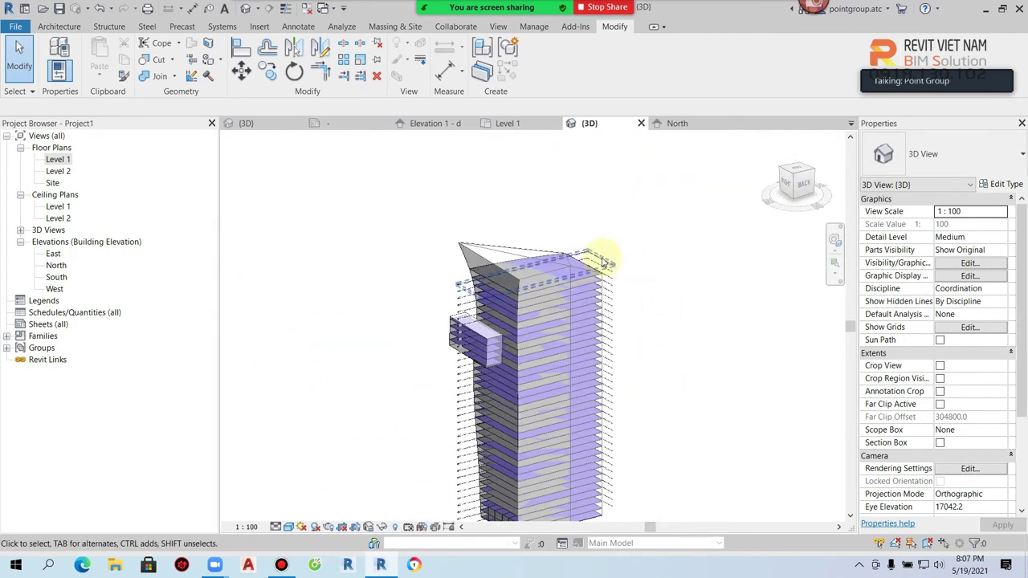
Open the tower mass in place and finish it again without changes
{"action": "double_click", "coordinate": [615, 319]}
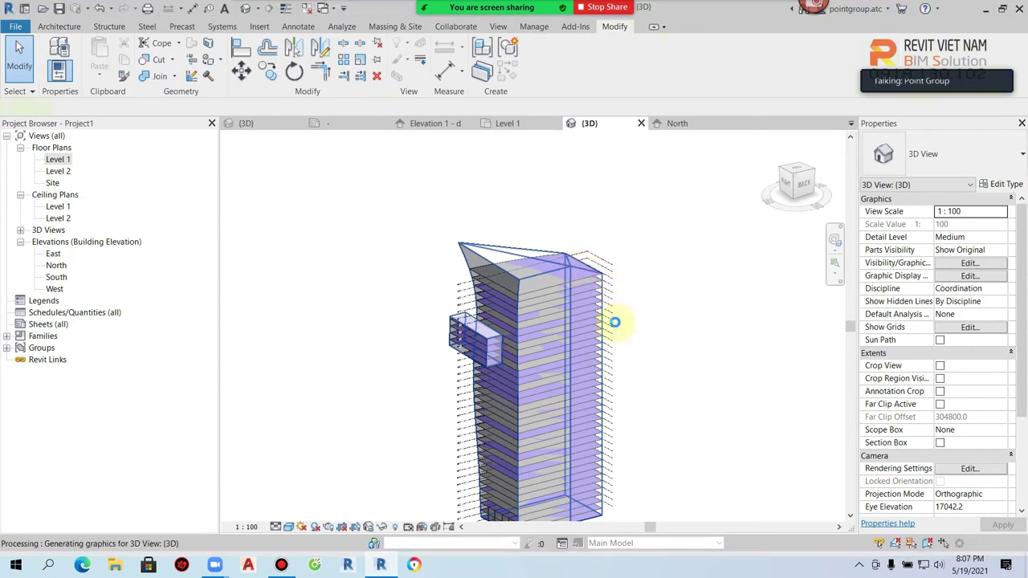
{"action": "middle_click_drag", "start_coordinate": [641, 318], "coordinate": [626, 294]}
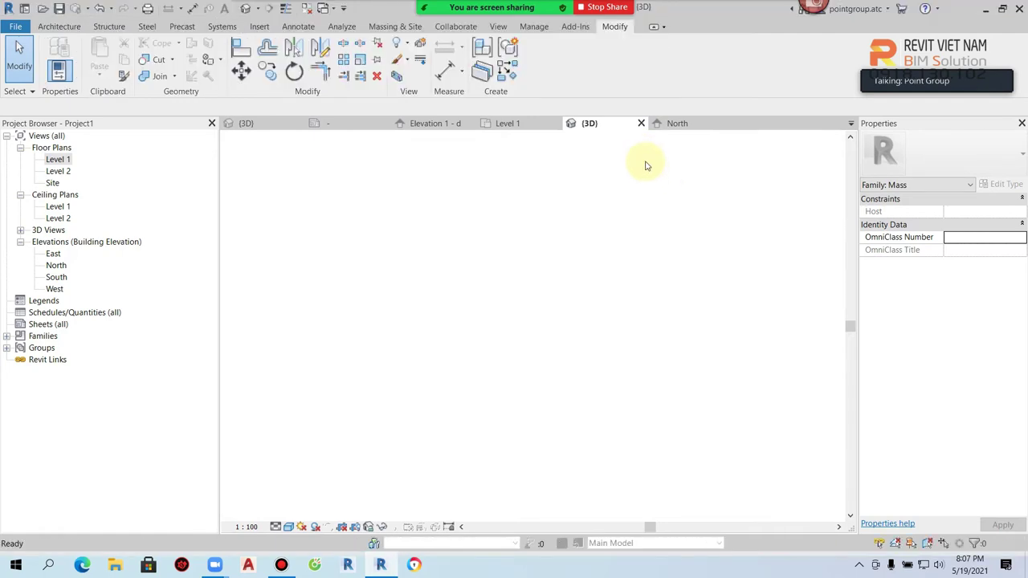
{"action": "left_click", "coordinate": [383, 27]}
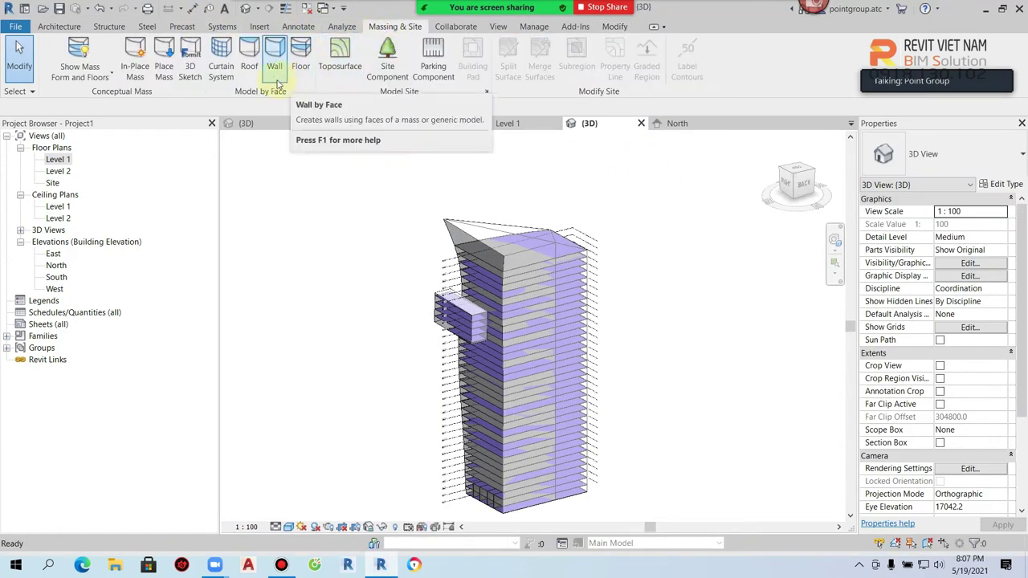
Place a Curtain Wall: Storefront wall by face on the tower mass
{"action": "left_click", "coordinate": [274, 54]}
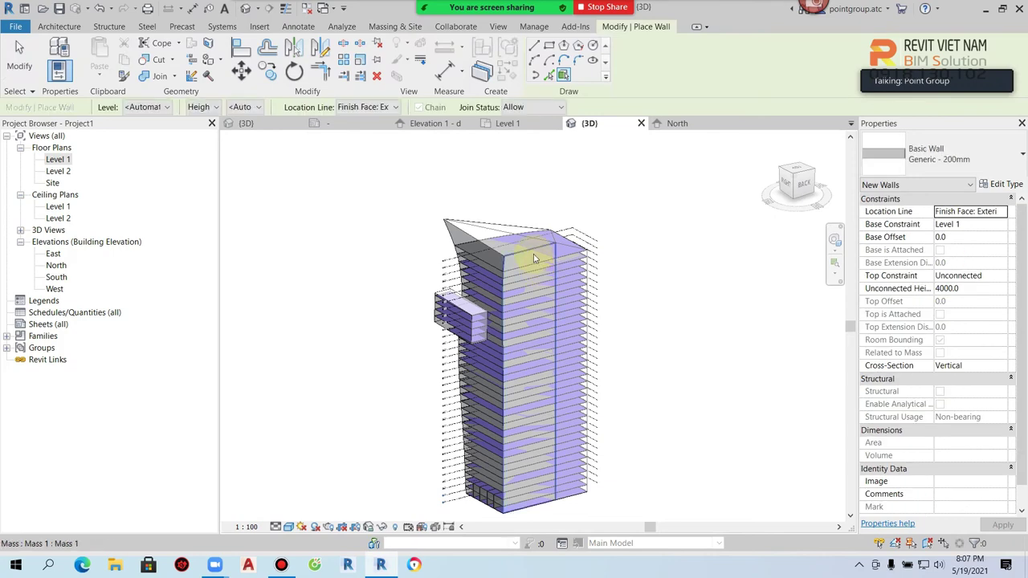
{"action": "scroll", "coordinate": [537, 262], "scroll_direction": "up", "scroll_amount": 2}
{"action": "scroll", "coordinate": [551, 257], "scroll_direction": "up", "scroll_amount": 2}
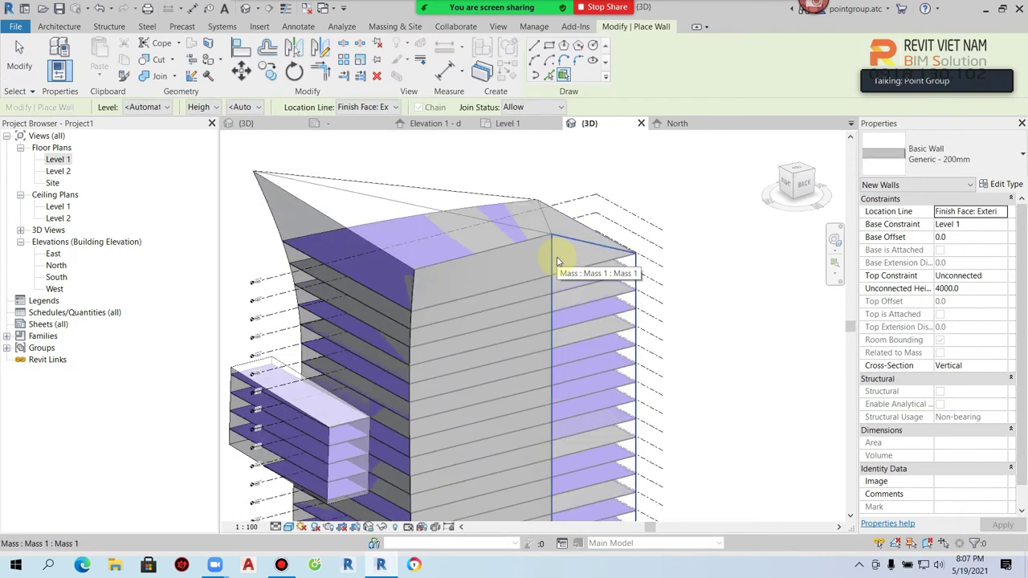
{"action": "left_click", "coordinate": [923, 153]}
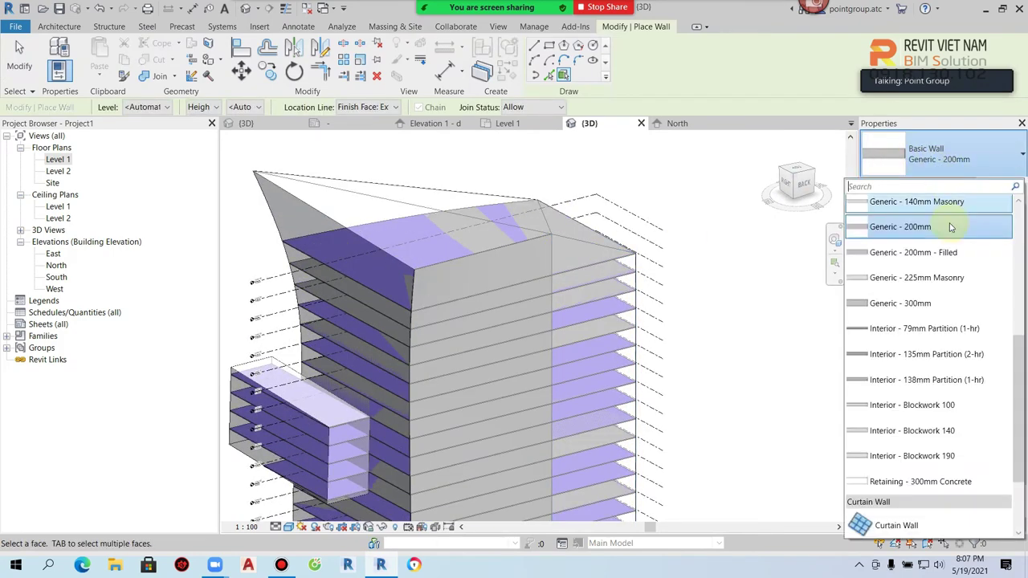
{"action": "scroll", "coordinate": [948, 386], "scroll_direction": "down", "scroll_amount": 2}
{"action": "left_click", "coordinate": [906, 482]}
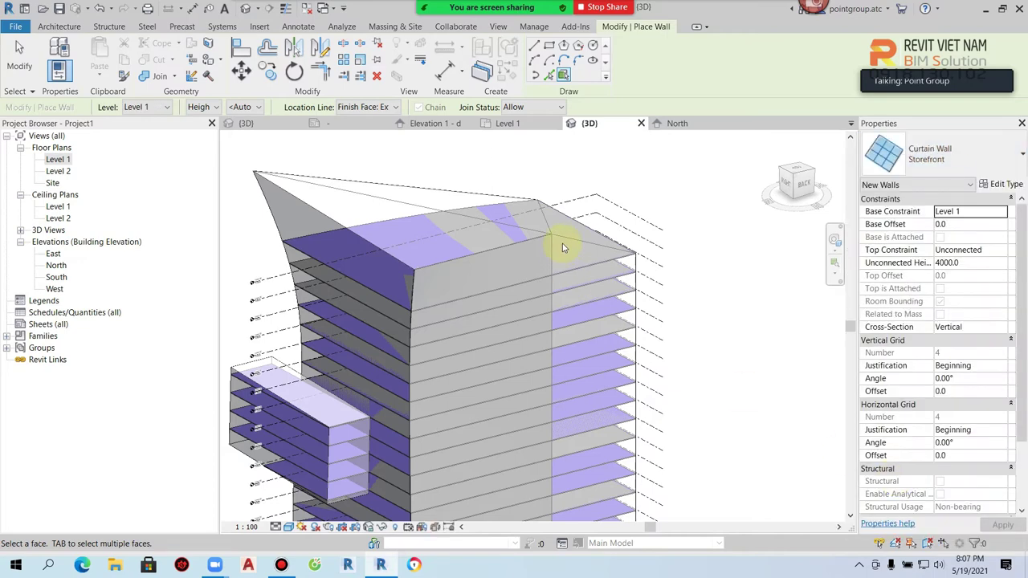
{"action": "left_click", "coordinate": [658, 273]}
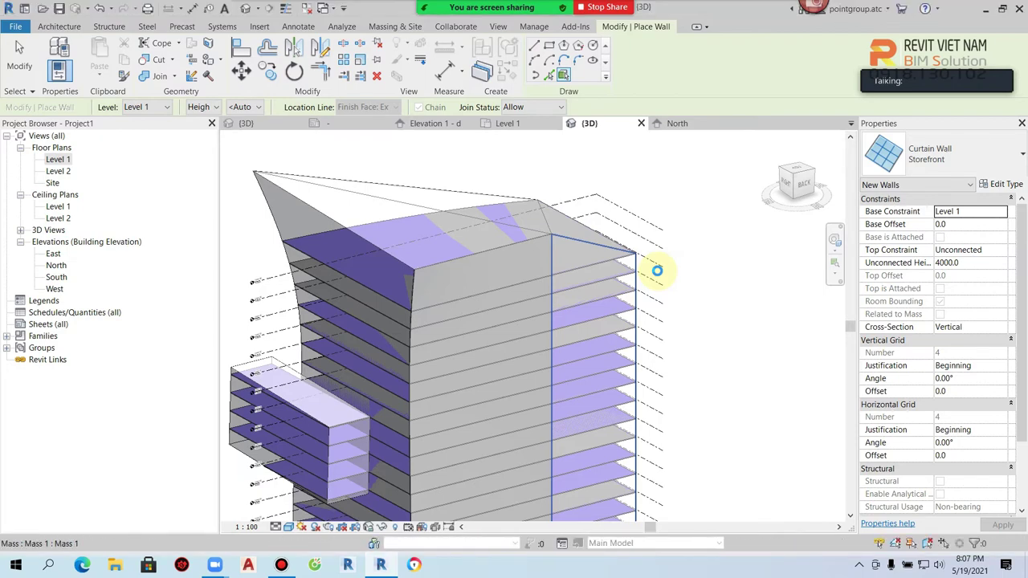
{"action": "middle_click_drag", "start_coordinate": [657, 271], "coordinate": [496, 336], "text": "shift"}
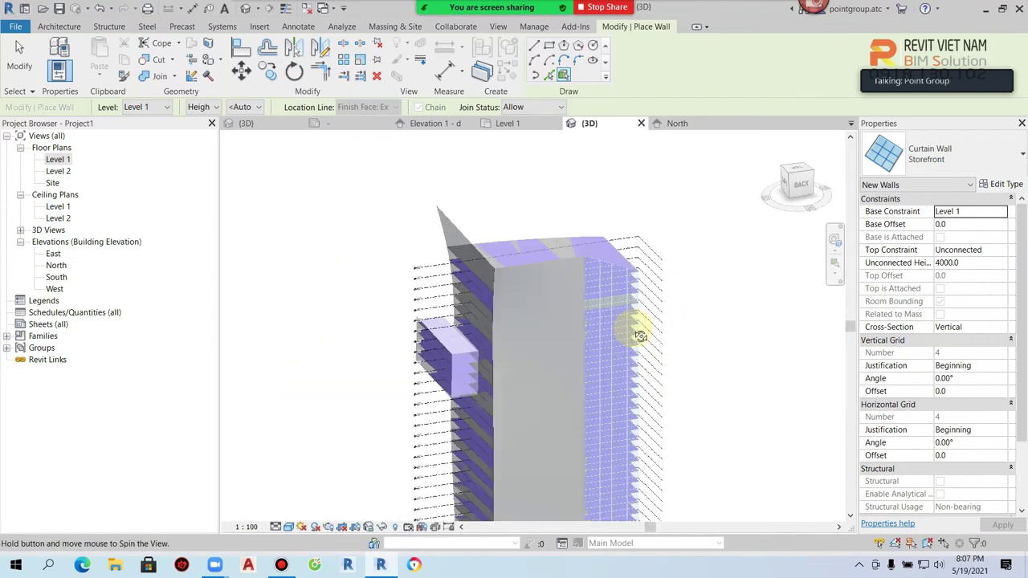
{"action": "scroll", "coordinate": [549, 330], "scroll_direction": "up", "scroll_amount": 2}
{"action": "key", "text": "Escape"}
Zoom and orbit to a straight side view of the tower's new curtain wall
{"action": "scroll", "coordinate": [441, 295], "scroll_direction": "up", "scroll_amount": 3}
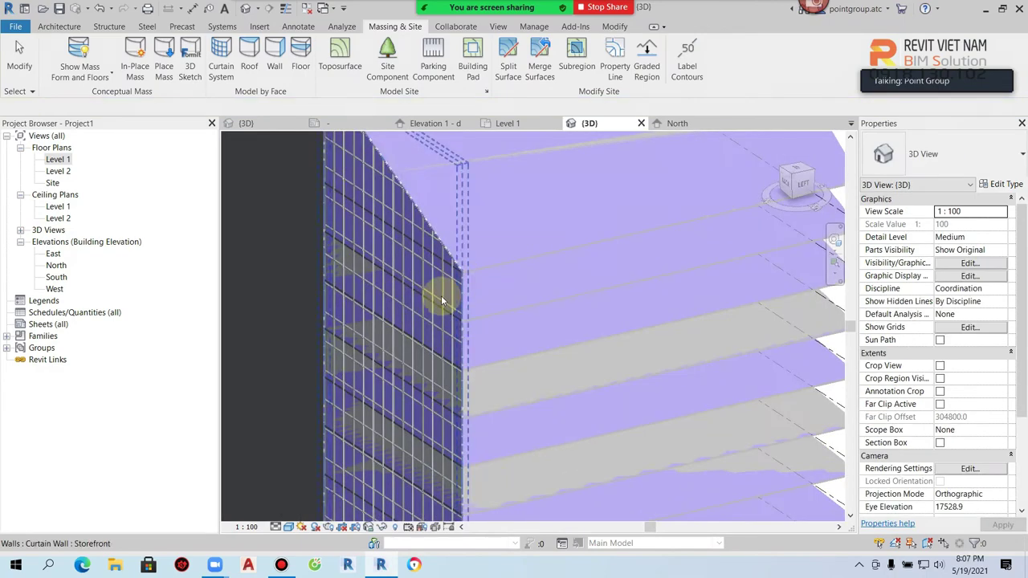
{"action": "scroll", "coordinate": [437, 320], "scroll_direction": "up", "scroll_amount": 2}
{"action": "scroll", "coordinate": [438, 320], "scroll_direction": "up", "scroll_amount": 2}
{"action": "scroll", "coordinate": [551, 312], "scroll_direction": "up", "scroll_amount": 2}
{"action": "scroll", "coordinate": [535, 297], "scroll_direction": "up", "scroll_amount": 1}
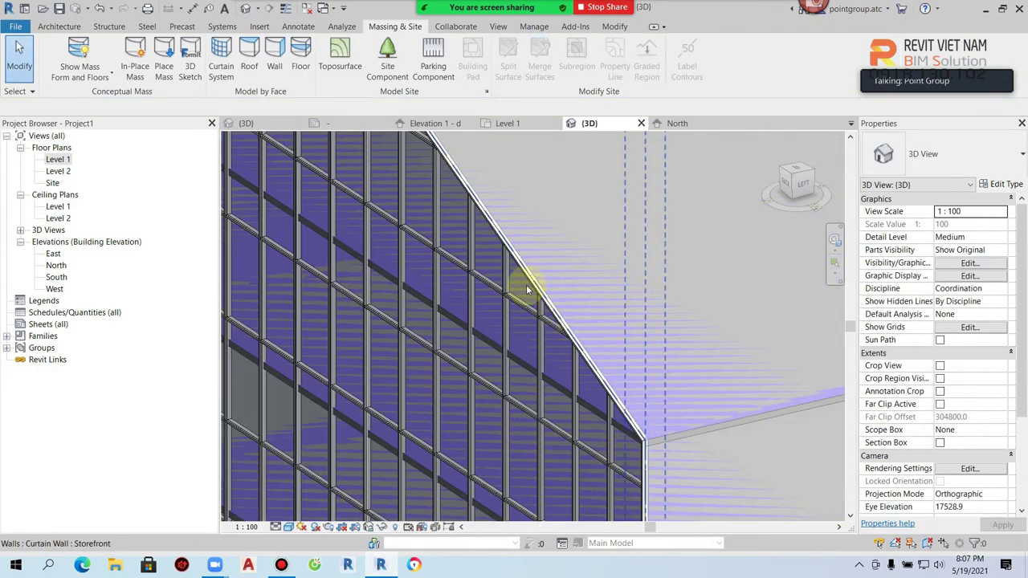
{"action": "scroll", "coordinate": [595, 370], "scroll_direction": "down", "scroll_amount": 2}
{"action": "scroll", "coordinate": [551, 353], "scroll_direction": "down", "scroll_amount": 3}
{"action": "scroll", "coordinate": [517, 361], "scroll_direction": "down", "scroll_amount": 2}
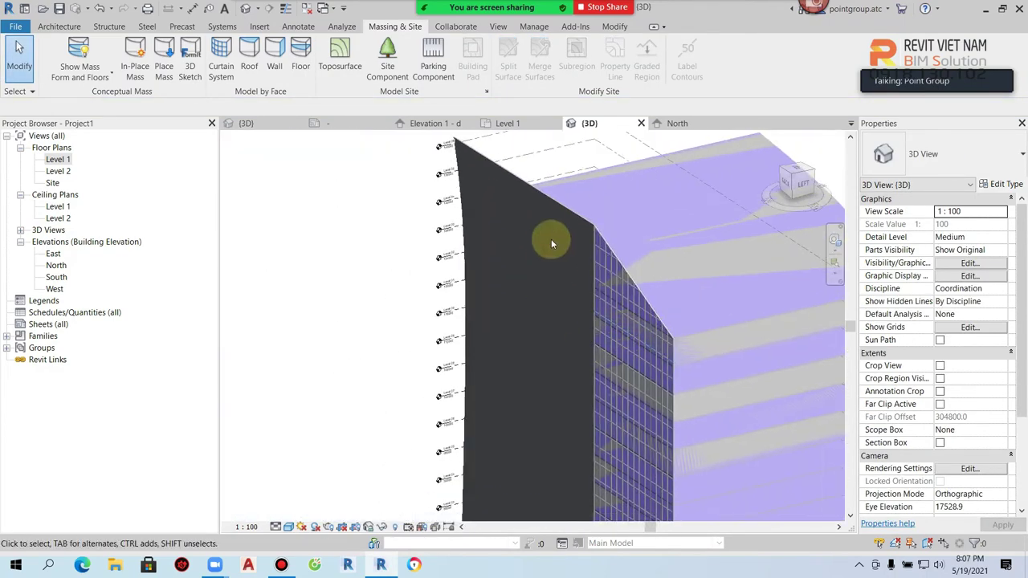
{"action": "mouse_move", "coordinate": [673, 318]}
{"action": "middle_mouse_down", "text": "shift"}
{"action": "mouse_move", "coordinate": [527, 298]}
{"action": "mouse_move", "coordinate": [532, 248]}
{"action": "mouse_move", "coordinate": [505, 211]}
{"action": "mouse_move", "coordinate": [329, 213]}
{"action": "mouse_move", "coordinate": [335, 260]}
{"action": "mouse_move", "coordinate": [543, 340]}
{"action": "mouse_move", "coordinate": [378, 218]}
{"action": "middle_mouse_up", "text": "shift"}
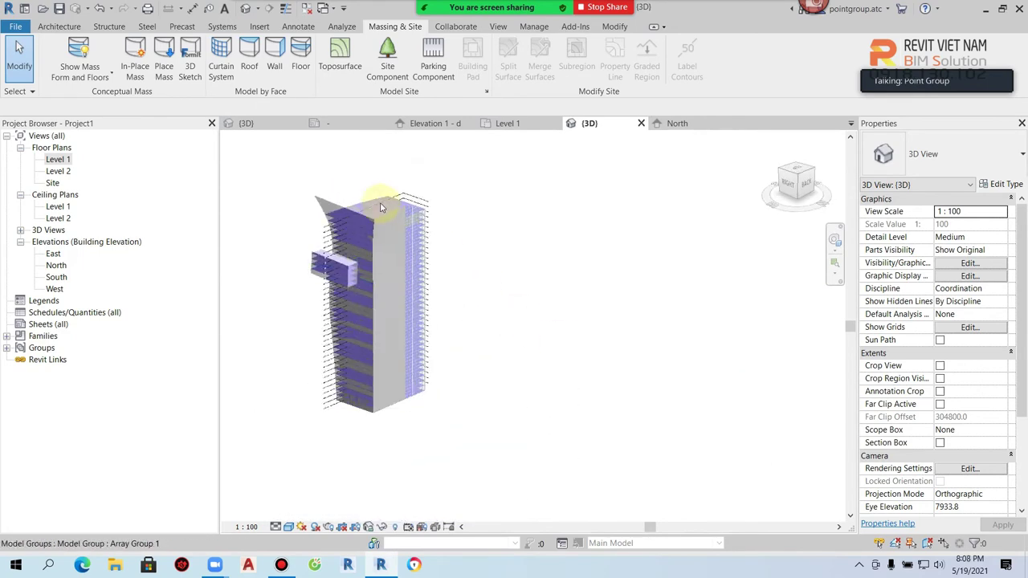
{"action": "double_click", "coordinate": [58, 159]}
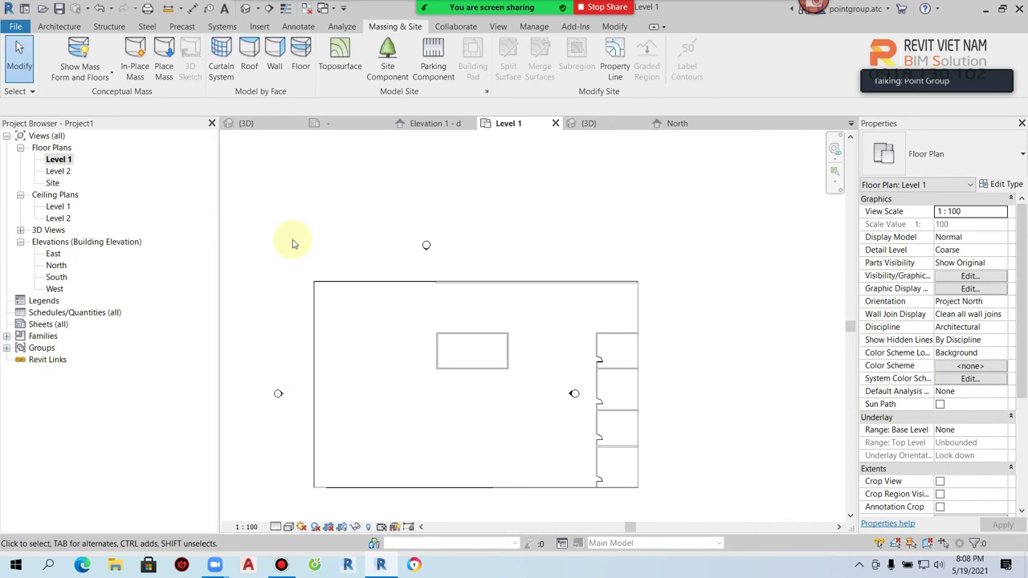
{"action": "scroll", "coordinate": [287, 214], "scroll_direction": "up", "scroll_amount": 2}
{"action": "scroll", "coordinate": [287, 213], "scroll_direction": "up", "scroll_amount": 1}
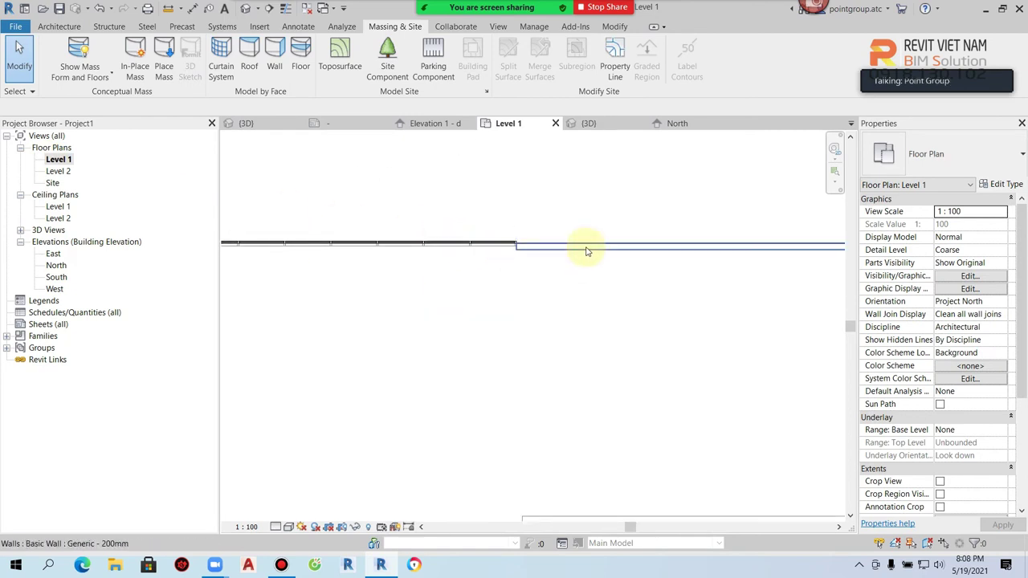
{"action": "scroll", "coordinate": [402, 245], "scroll_direction": "up", "scroll_amount": 2}
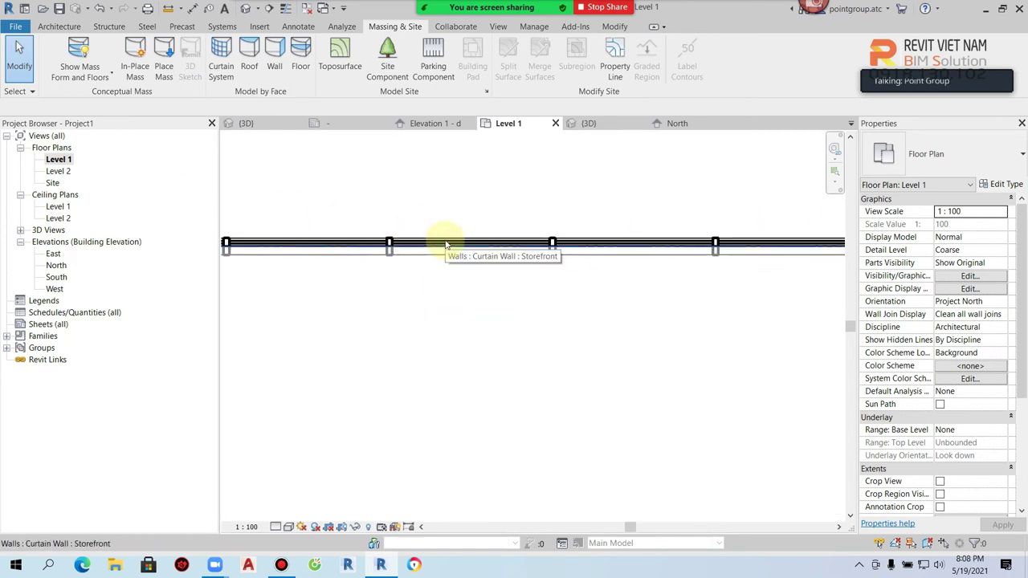
{"action": "left_click", "coordinate": [245, 8]}
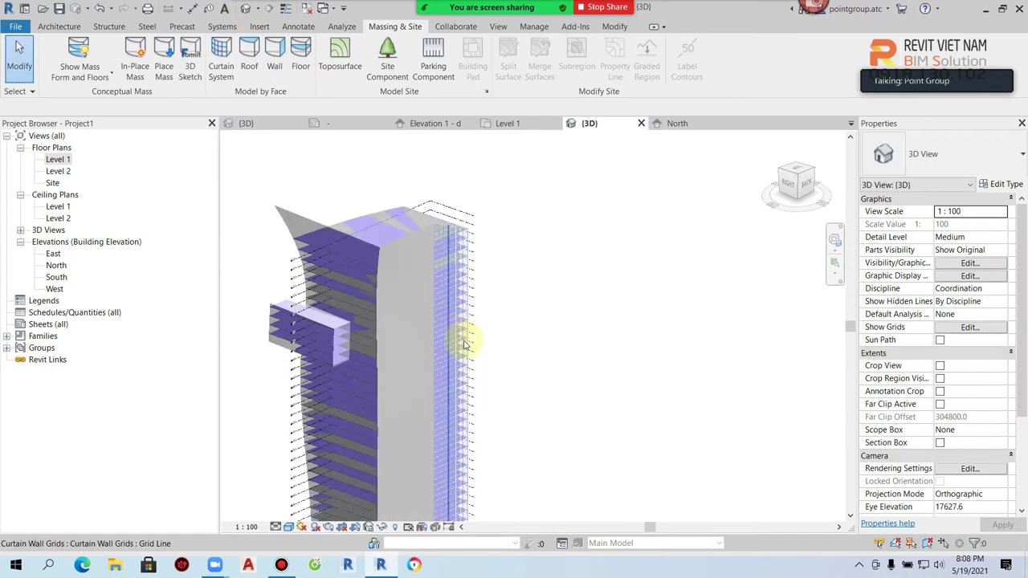
{"action": "middle_click_drag", "start_coordinate": [464, 340], "coordinate": [387, 289], "text": "shift"}
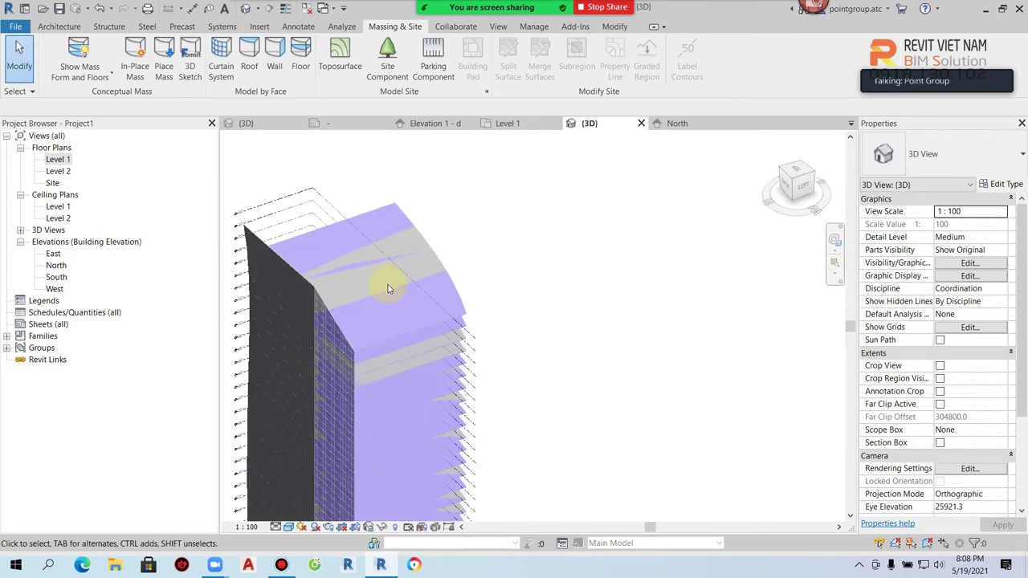
{"action": "left_click", "coordinate": [451, 252]}
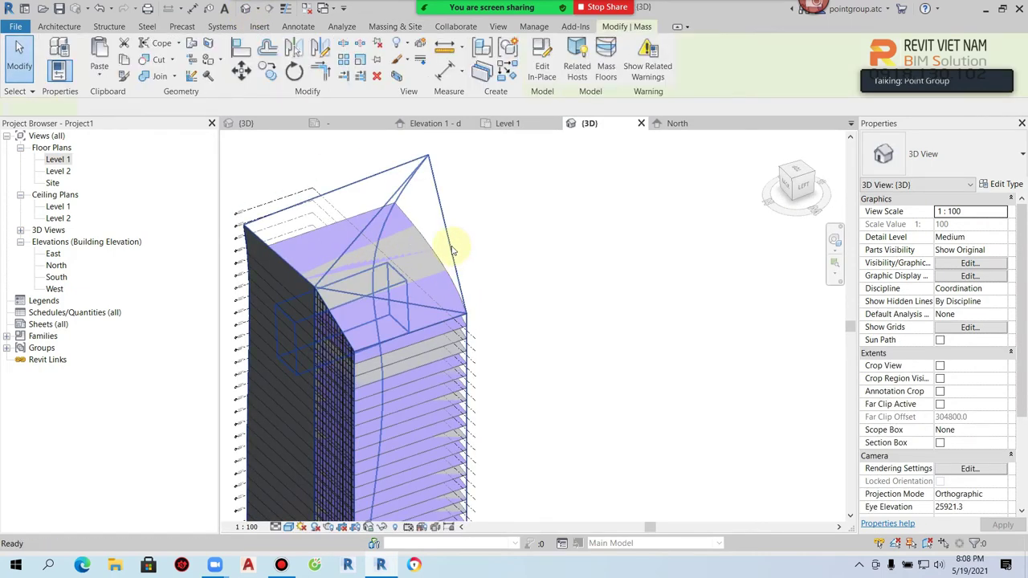
Edit the tower mass in place and divide its curved front face's surface
{"action": "double_click", "coordinate": [451, 245]}
{"action": "mouse_move", "coordinate": [450, 245]}
{"action": "middle_mouse_down", "text": "shift"}
{"action": "mouse_move", "coordinate": [340, 287]}
{"action": "mouse_move", "coordinate": [479, 287]}
{"action": "middle_mouse_up", "text": "shift"}
{"action": "left_click", "coordinate": [476, 282]}
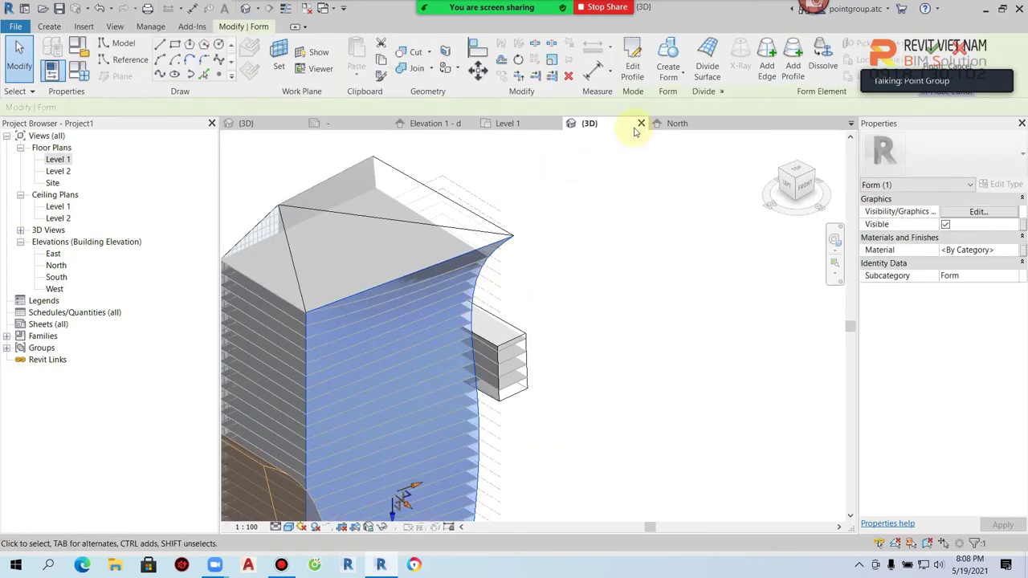
{"action": "left_click", "coordinate": [707, 56]}
{"action": "mouse_move", "coordinate": [631, 287]}
{"action": "middle_mouse_down", "text": "shift"}
{"action": "mouse_move", "coordinate": [624, 317]}
{"action": "mouse_move", "coordinate": [601, 297]}
{"action": "mouse_move", "coordinate": [684, 369]}
{"action": "mouse_move", "coordinate": [642, 338]}
{"action": "middle_mouse_up", "text": "shift"}
Try the Arrows and Rhomboid Checkerboard patterns, then settle on Hexagon
{"action": "left_click", "coordinate": [963, 154]}
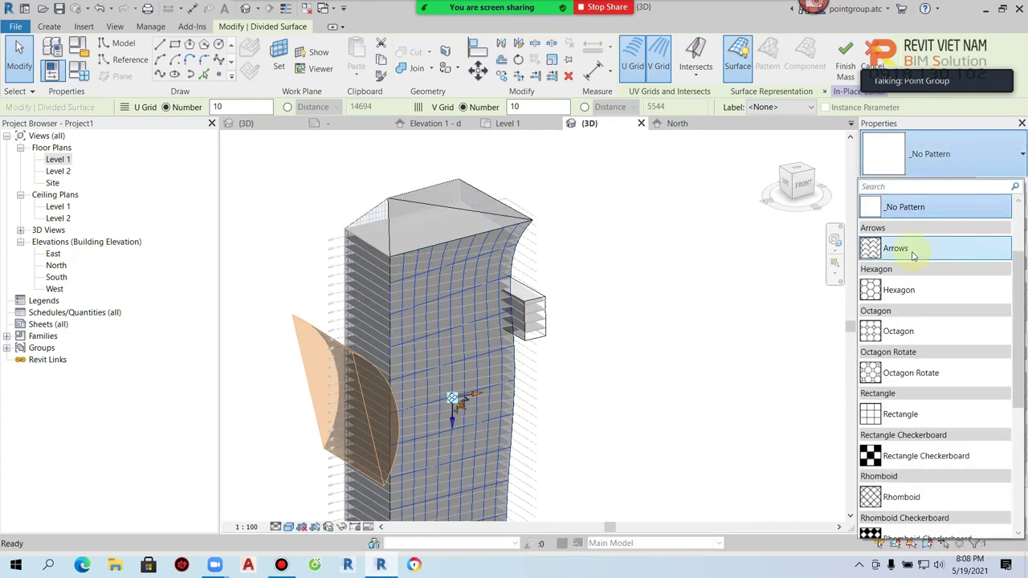
{"action": "left_click", "coordinate": [895, 175]}
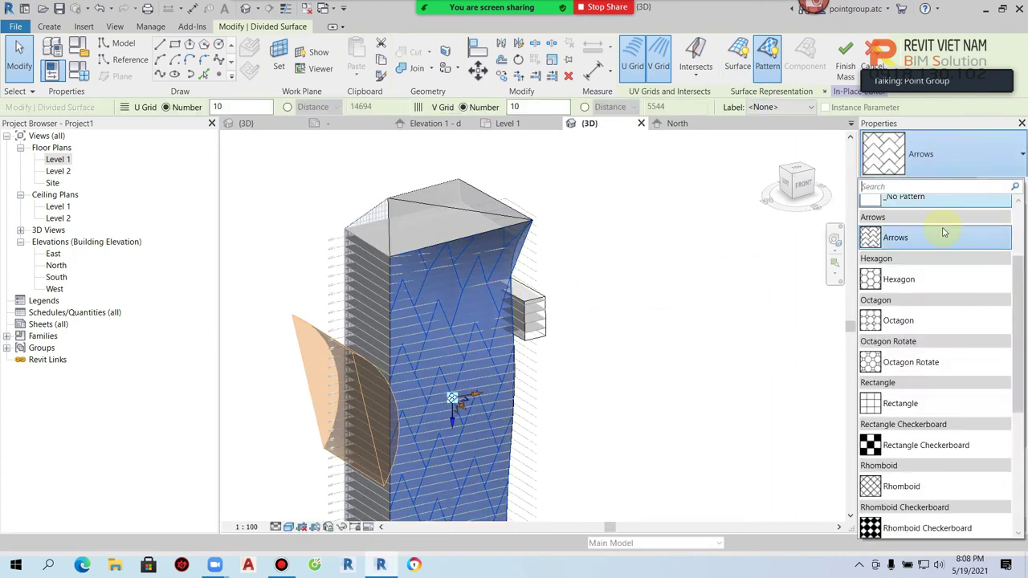
{"action": "scroll", "coordinate": [942, 320], "scroll_direction": "down", "scroll_amount": 3}
{"action": "left_click", "coordinate": [907, 394]}
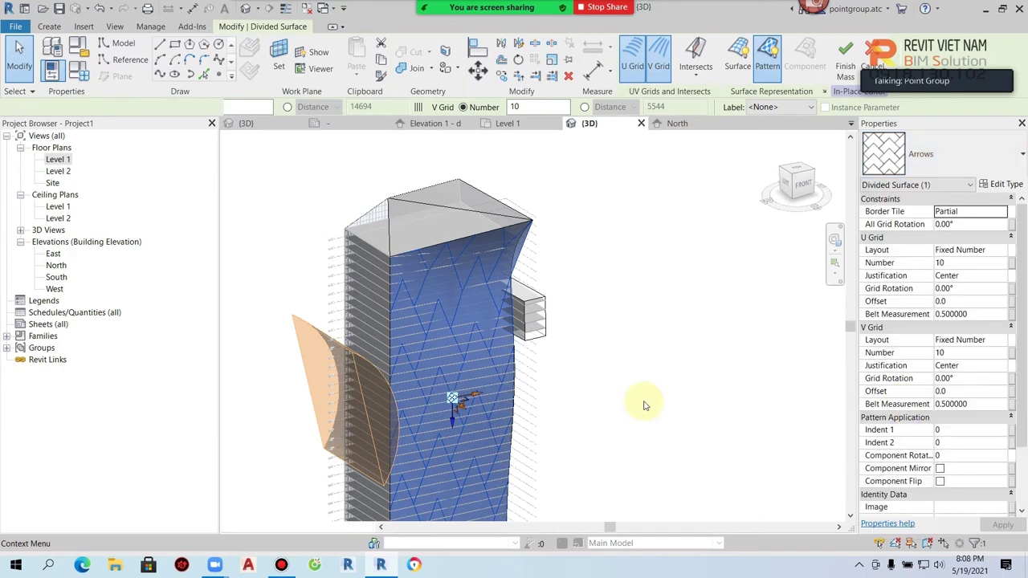
{"action": "scroll", "coordinate": [570, 321], "scroll_direction": "down", "scroll_amount": 2}
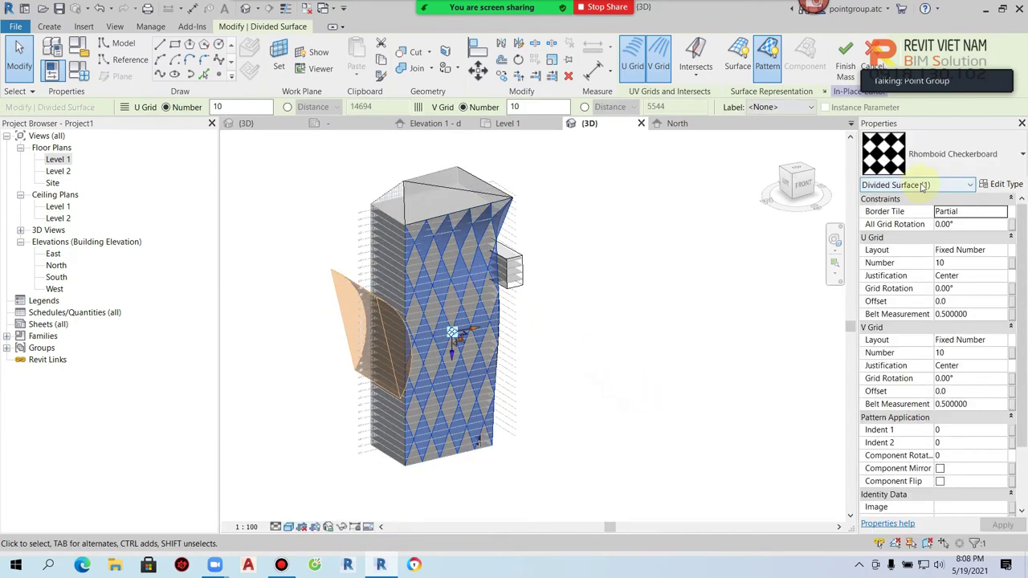
{"action": "left_click", "coordinate": [931, 161]}
{"action": "scroll", "coordinate": [943, 355], "scroll_direction": "down", "scroll_amount": 2}
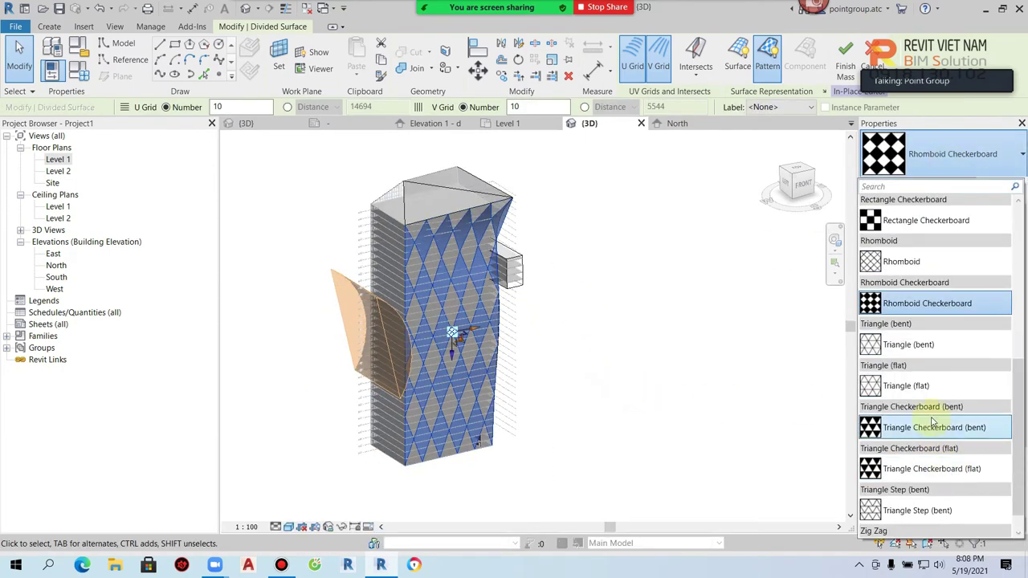
{"action": "scroll", "coordinate": [943, 403], "scroll_direction": "up", "scroll_amount": 3}
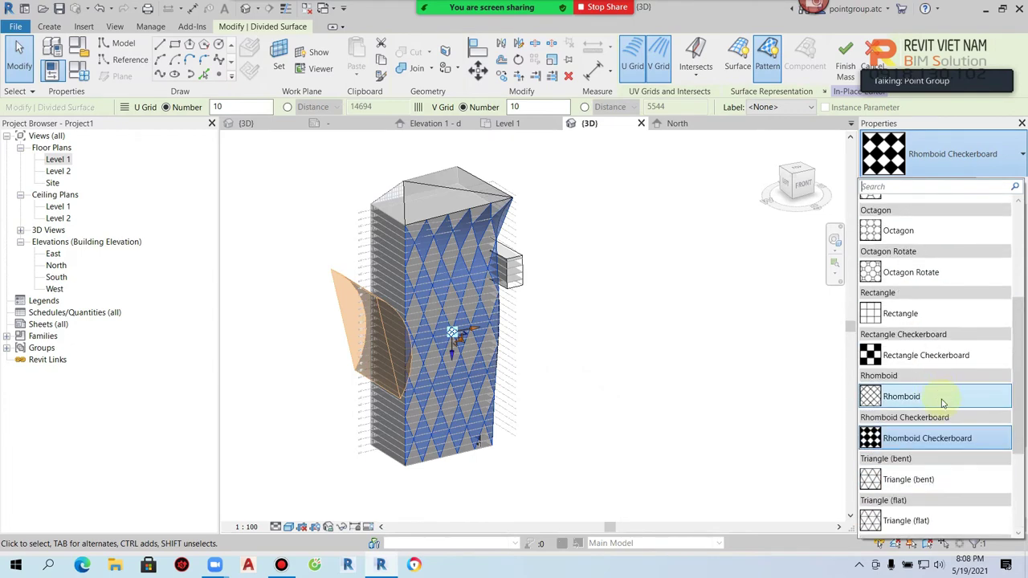
{"action": "scroll", "coordinate": [943, 403], "scroll_direction": "up", "scroll_amount": 3}
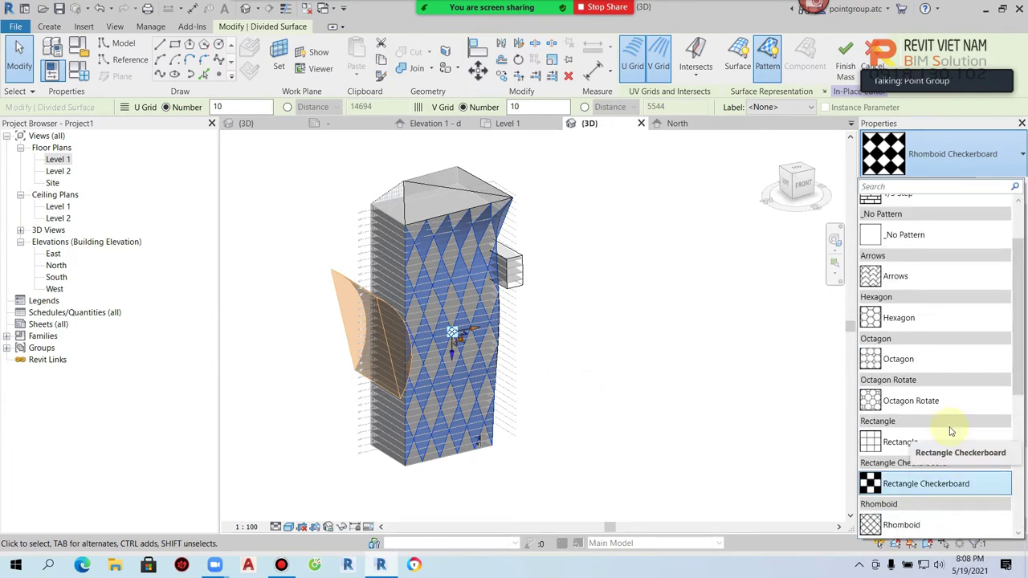
{"action": "left_click", "coordinate": [915, 318]}
Select the hexagon-patterned divided surface on the tower face
{"action": "scroll", "coordinate": [592, 333], "scroll_direction": "up", "scroll_amount": 3}
{"action": "left_click", "coordinate": [599, 343]}
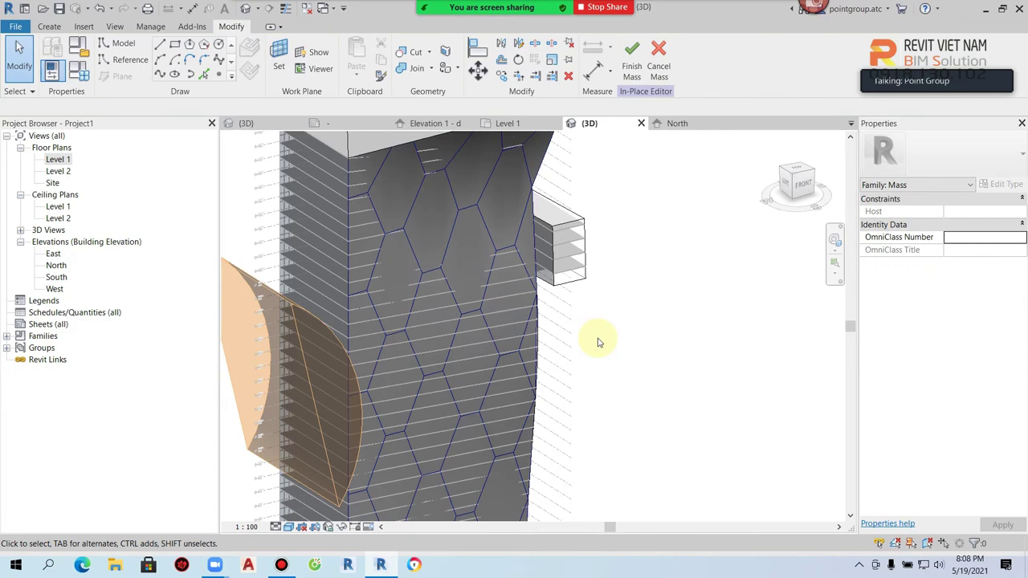
{"action": "scroll", "coordinate": [598, 343], "scroll_direction": "down", "scroll_amount": 3}
{"action": "left_click", "coordinate": [545, 310]}
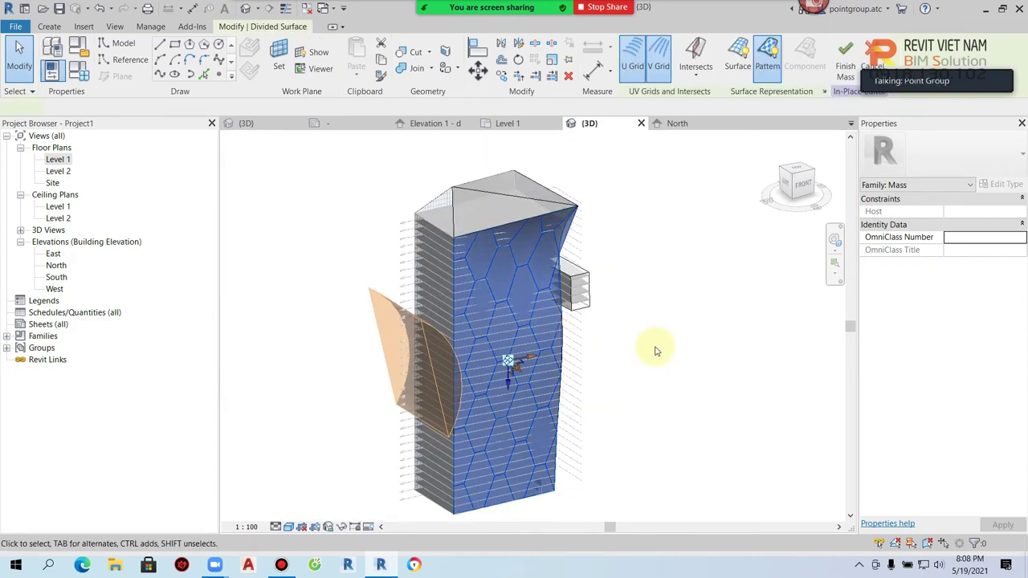
{"action": "left_click", "coordinate": [20, 56]}
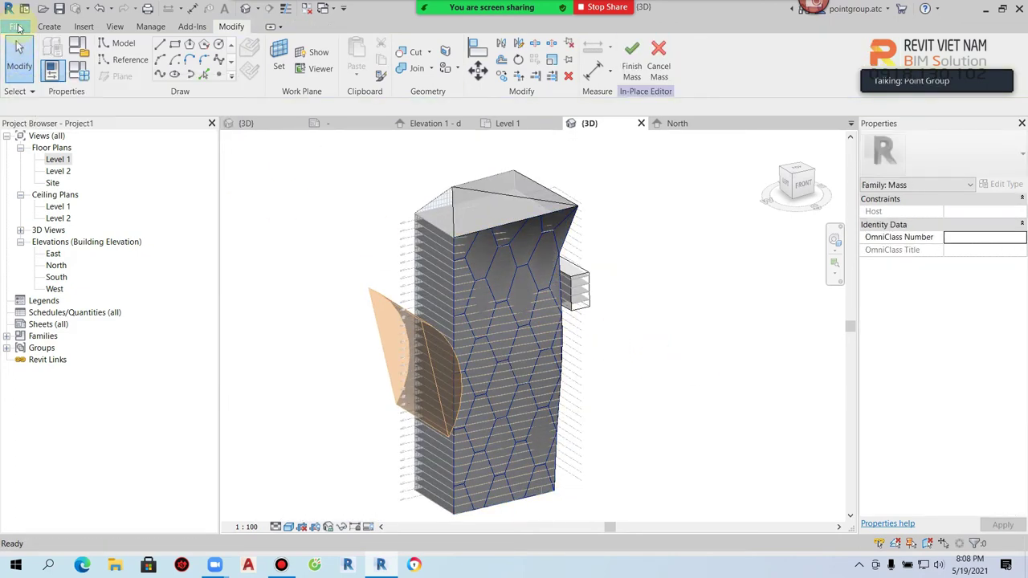
{"action": "left_click", "coordinate": [18, 26]}
{"action": "left_click", "coordinate": [597, 263]}
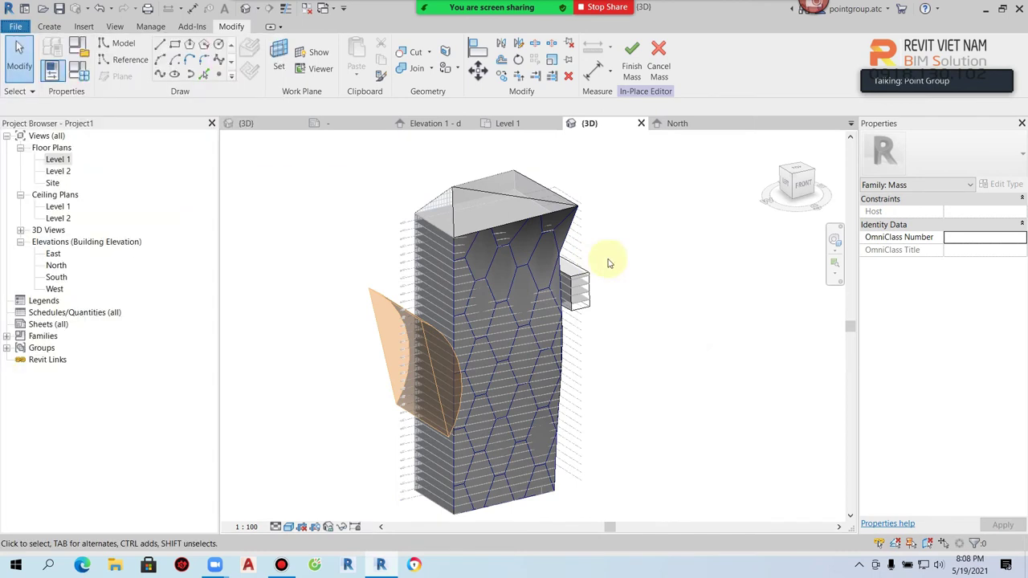
{"action": "left_click", "coordinate": [533, 231]}
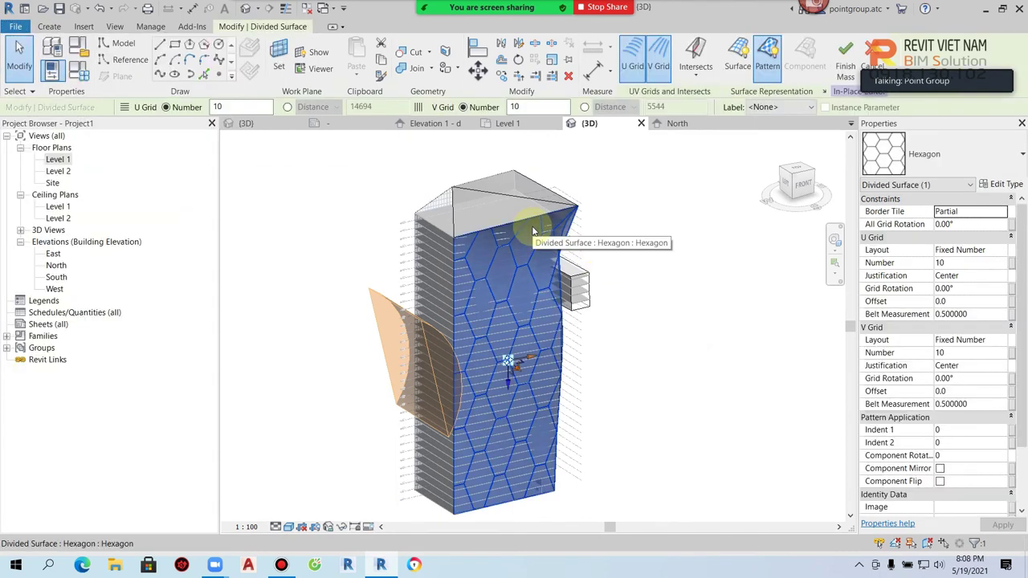
Set the divided surface's U Grid Number to 30 and V Grid Number to 15
{"action": "left_click", "coordinate": [977, 265]}
{"action": "type", "text": "30"}
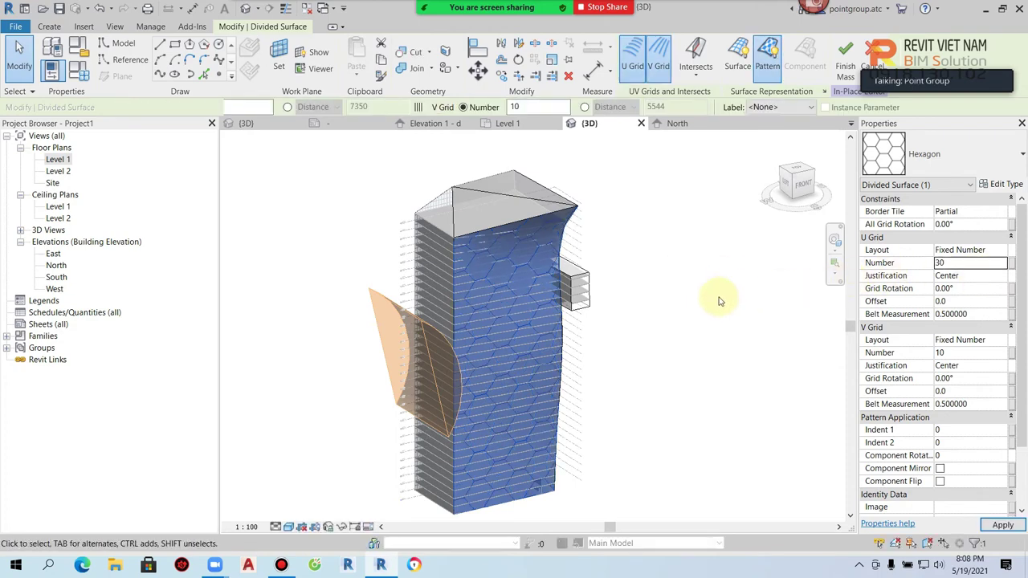
{"action": "left_click", "coordinate": [966, 355]}
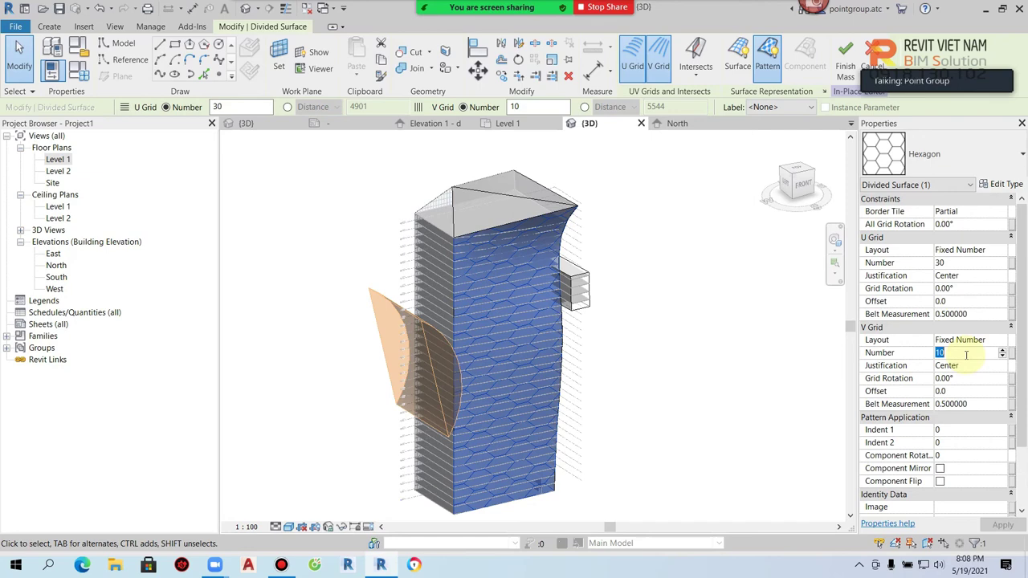
{"action": "type", "text": "15"}
{"action": "scroll", "coordinate": [505, 367], "scroll_direction": "up", "scroll_amount": 3}
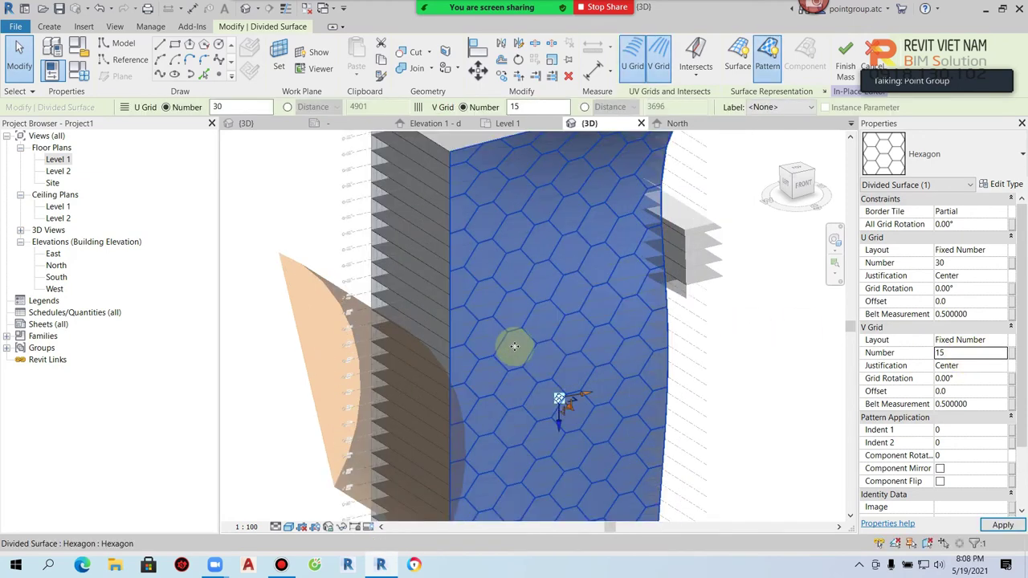
{"action": "key", "text": "Escape"}
{"action": "middle_click_drag", "start_coordinate": [641, 384], "coordinate": [673, 375], "text": "shift"}
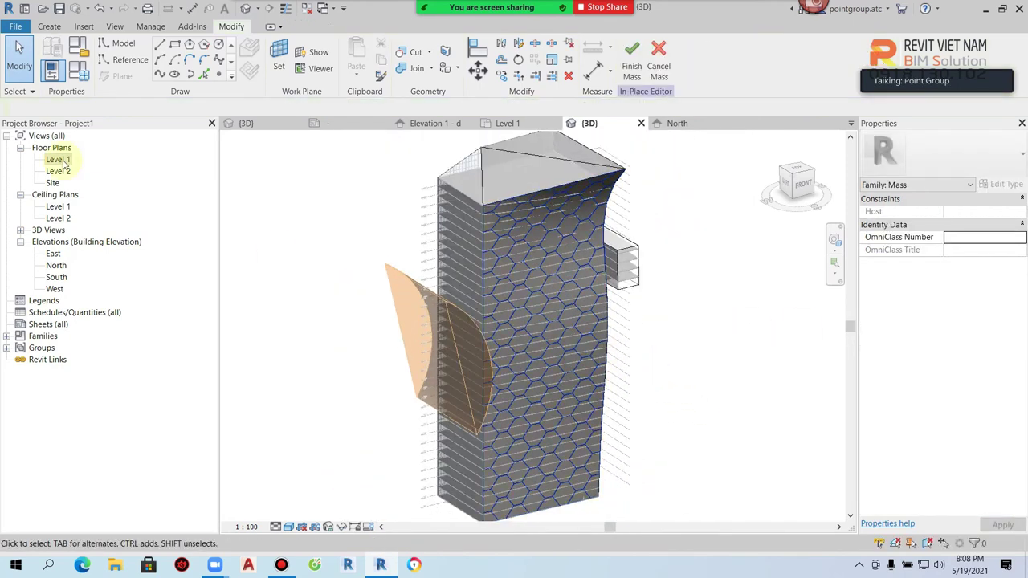
{"action": "left_click", "coordinate": [19, 27]}
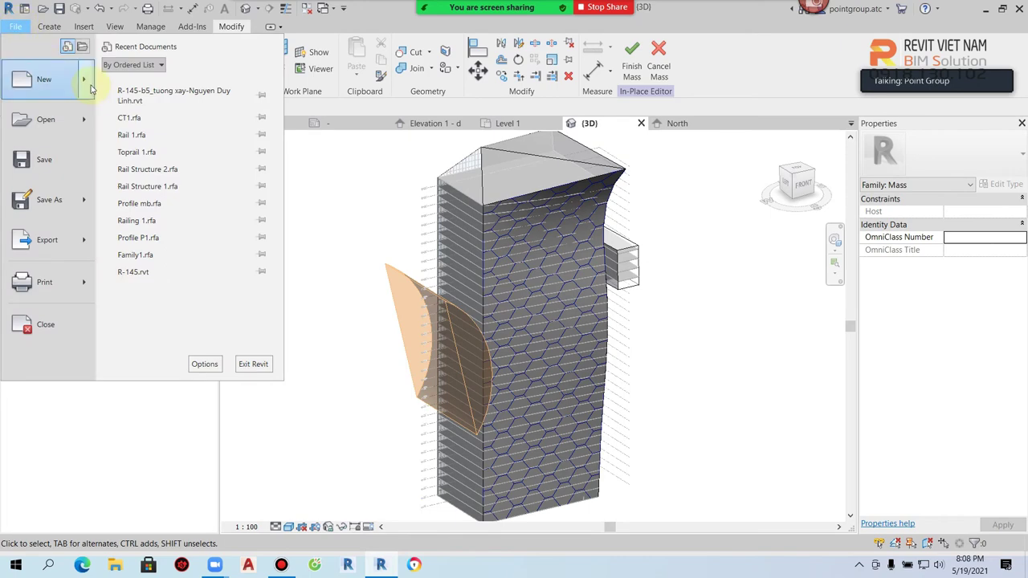
Create a new family from the English Metric Curtain Panel Pattern Based.rft template
{"action": "mouse_move", "coordinate": [44, 78]}
{"action": "left_click", "coordinate": [174, 130]}
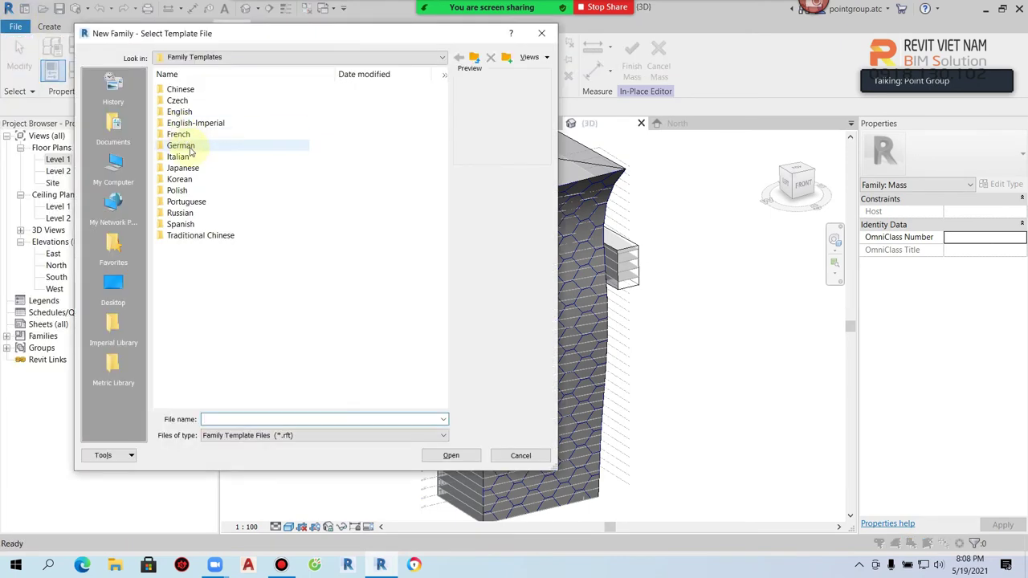
{"action": "double_click", "coordinate": [180, 111]}
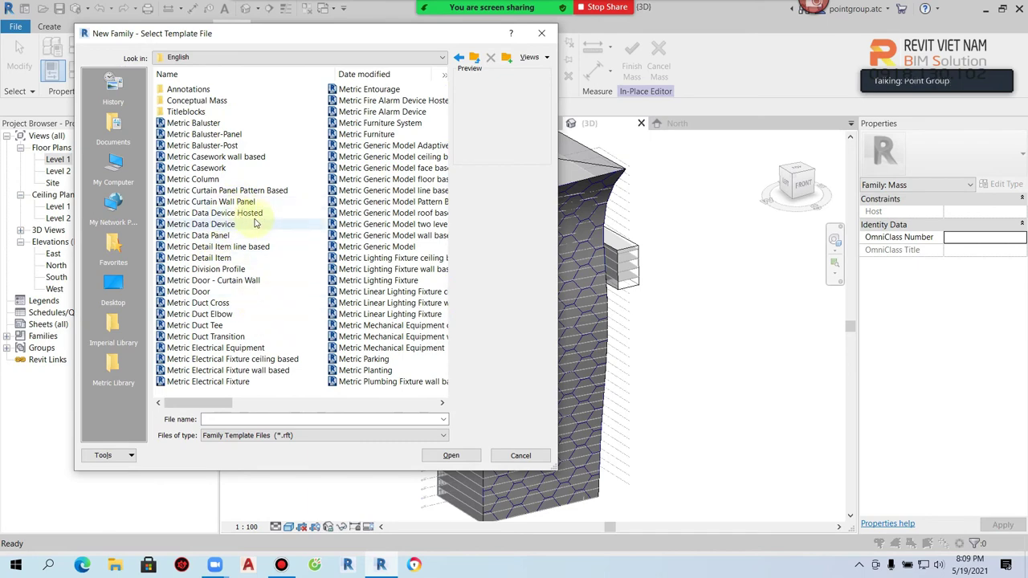
{"action": "left_click", "coordinate": [252, 192]}
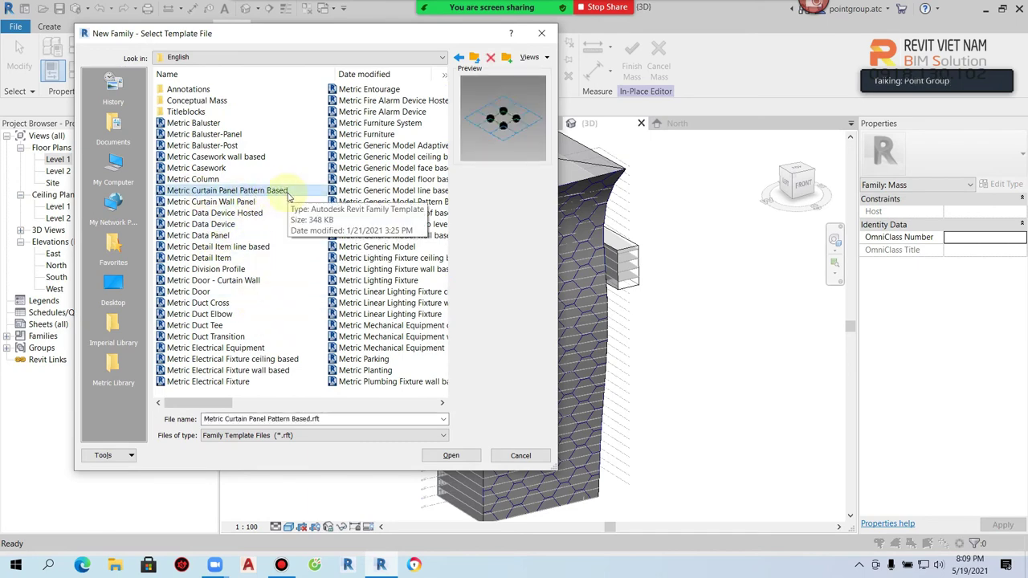
{"action": "left_click", "coordinate": [469, 453]}
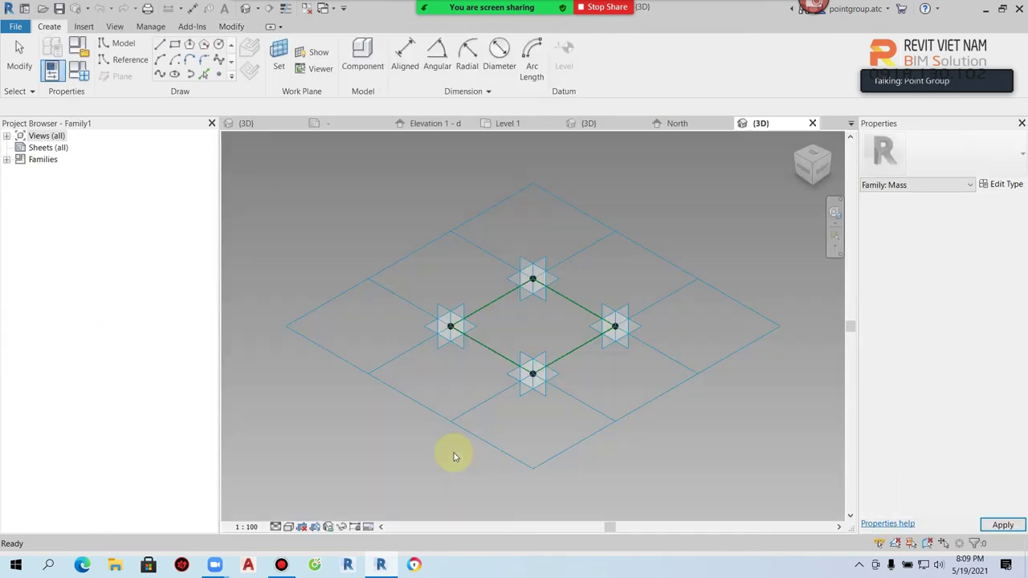
{"action": "middle_click_drag", "start_coordinate": [578, 235], "coordinate": [509, 303]}
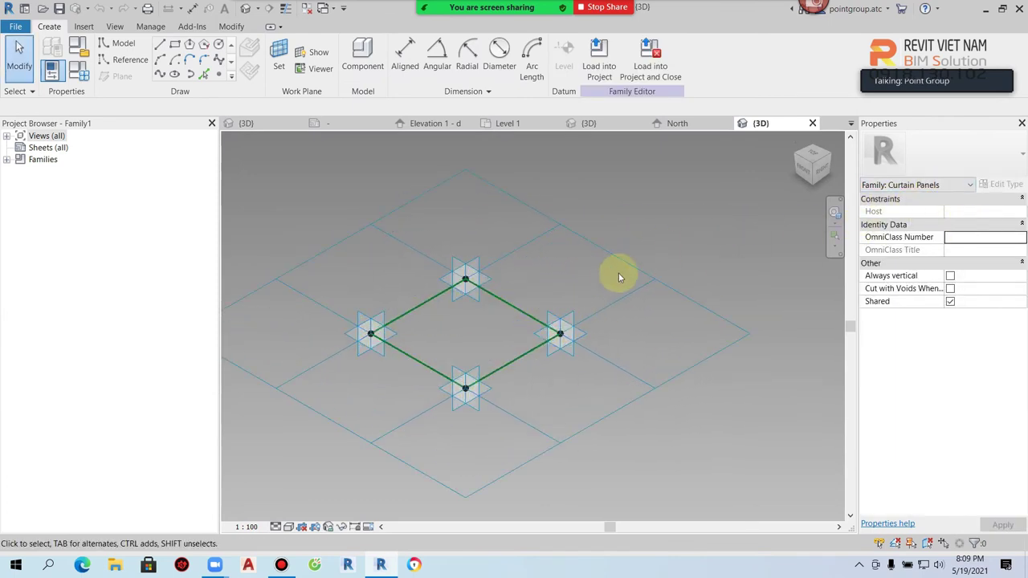
{"action": "left_click", "coordinate": [681, 277]}
Switch the panel family's tile grid to the Hexagon pattern
{"action": "left_click", "coordinate": [950, 157]}
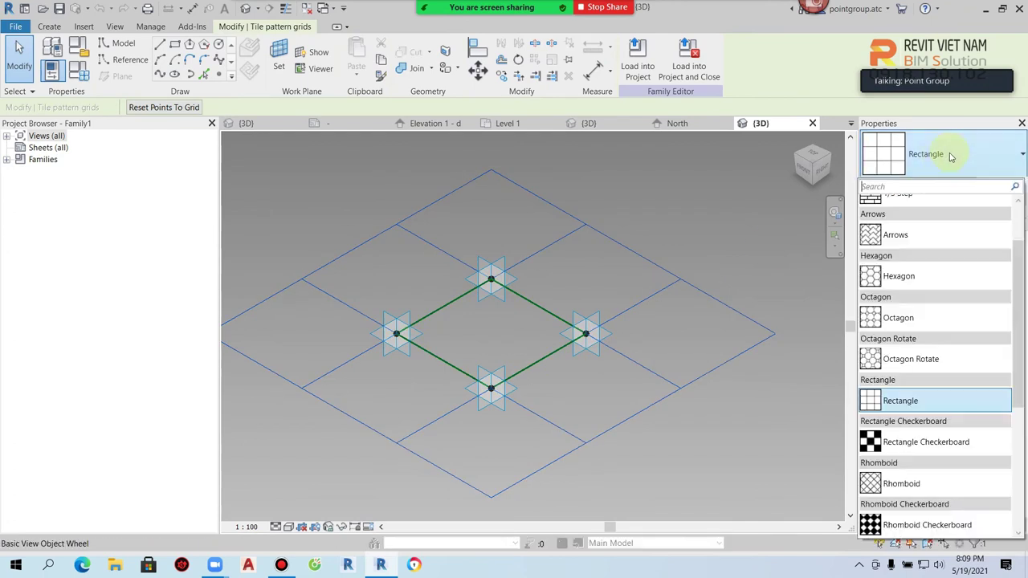
{"action": "left_click", "coordinate": [907, 278]}
{"action": "scroll", "coordinate": [557, 322], "scroll_direction": "down", "scroll_amount": 1}
{"action": "scroll", "coordinate": [512, 329], "scroll_direction": "up", "scroll_amount": 1}
{"action": "middle_click_drag", "start_coordinate": [573, 355], "coordinate": [566, 346]}
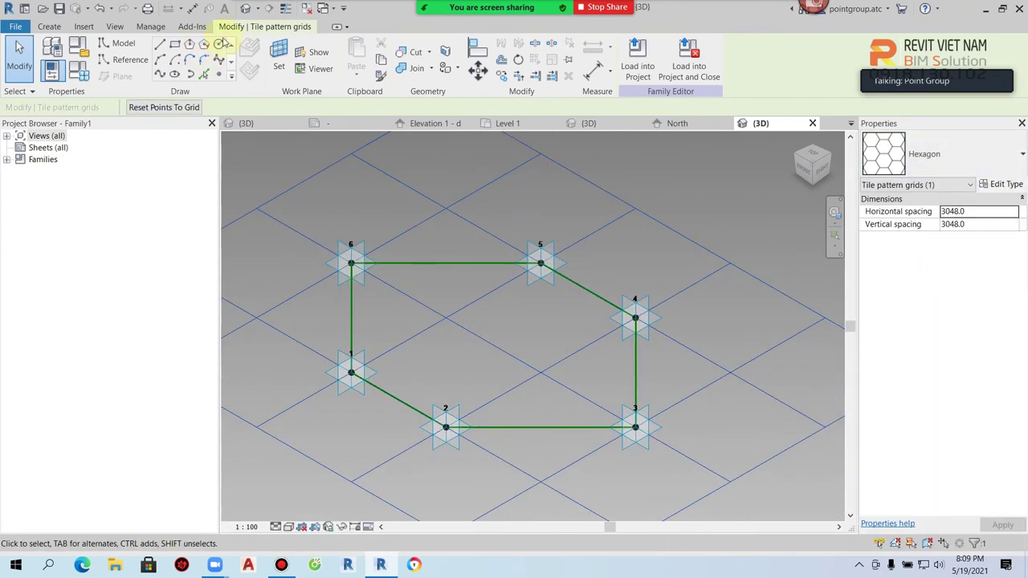
Place a reference point on the hexagon edge between points 2 and 3
{"action": "left_click", "coordinate": [218, 73]}
{"action": "scroll", "coordinate": [477, 426], "scroll_direction": "up", "scroll_amount": 2}
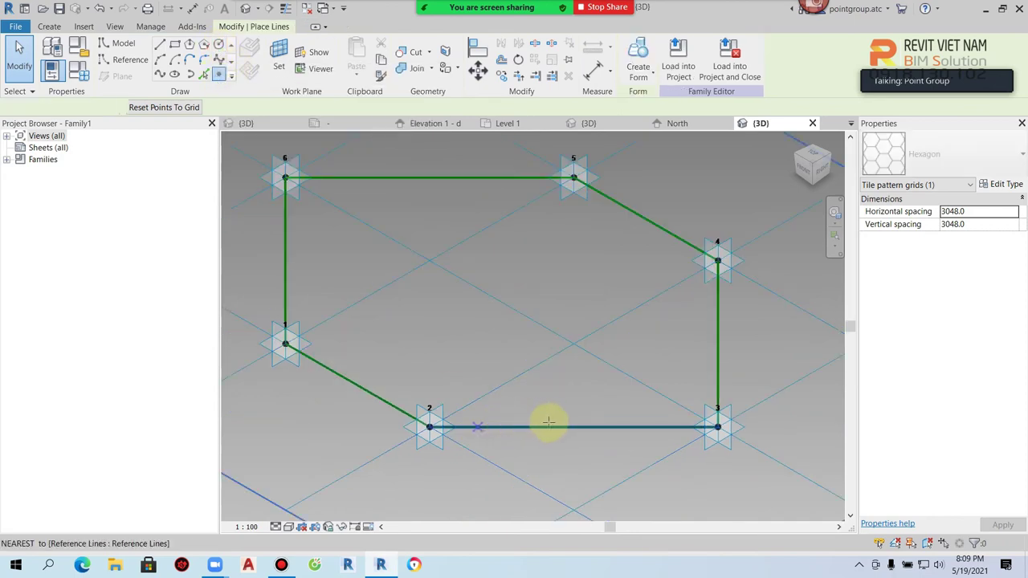
{"action": "left_click", "coordinate": [548, 427]}
{"action": "middle_click_drag", "start_coordinate": [562, 420], "coordinate": [485, 417], "text": "shift"}
{"action": "key", "text": "Escape"}
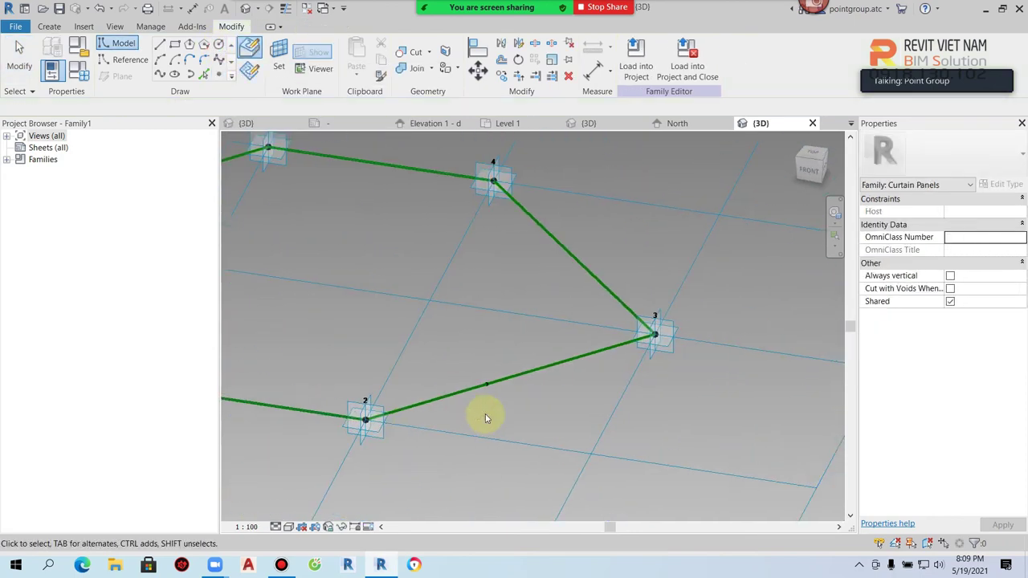
{"action": "key", "text": "Escape"}
Draw a circle profile centred on the point on edge 2–3
{"action": "left_click", "coordinate": [219, 45]}
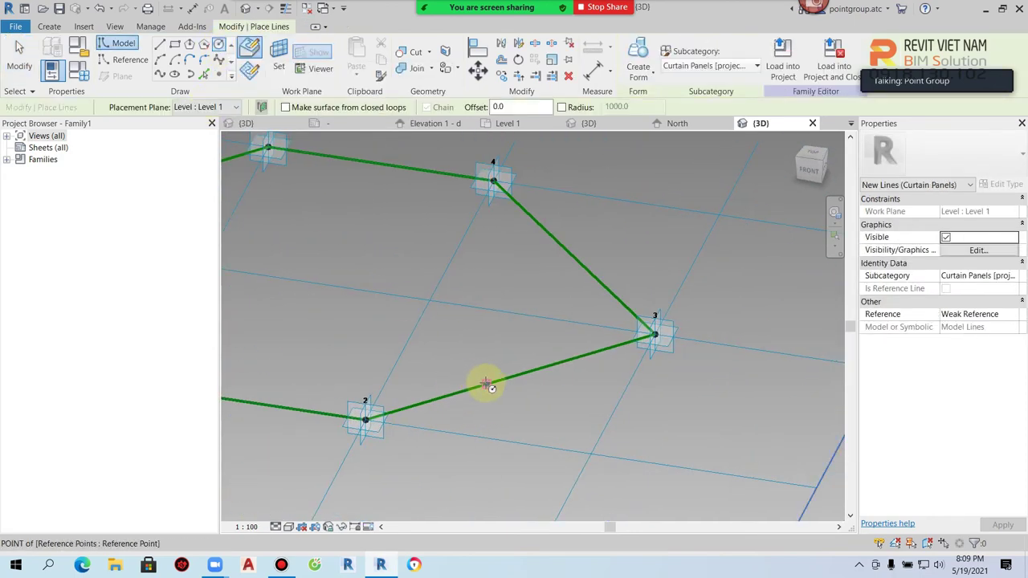
{"action": "key", "text": "Escape"}
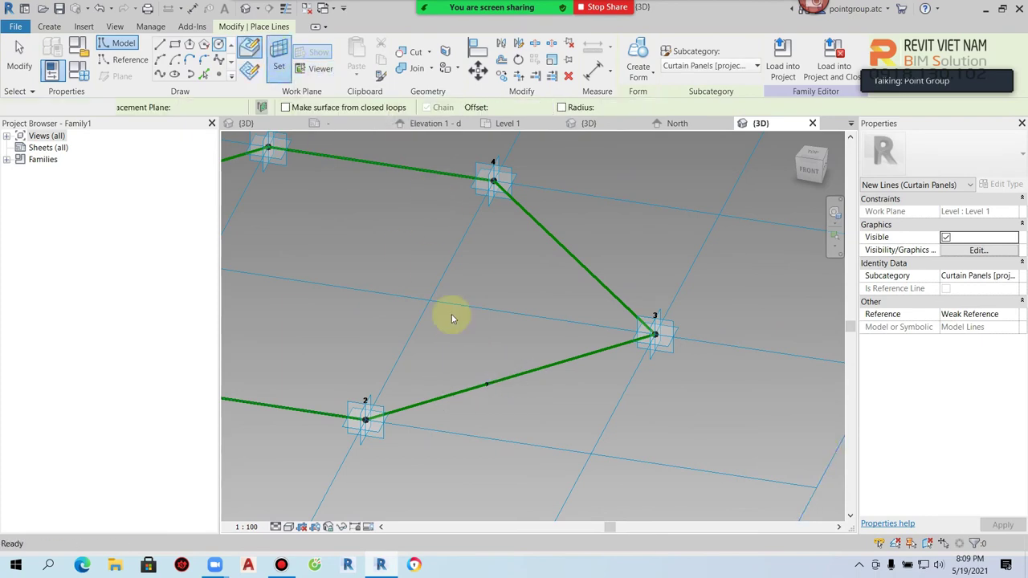
{"action": "key", "text": "Escape"}
{"action": "key", "text": "Return"}
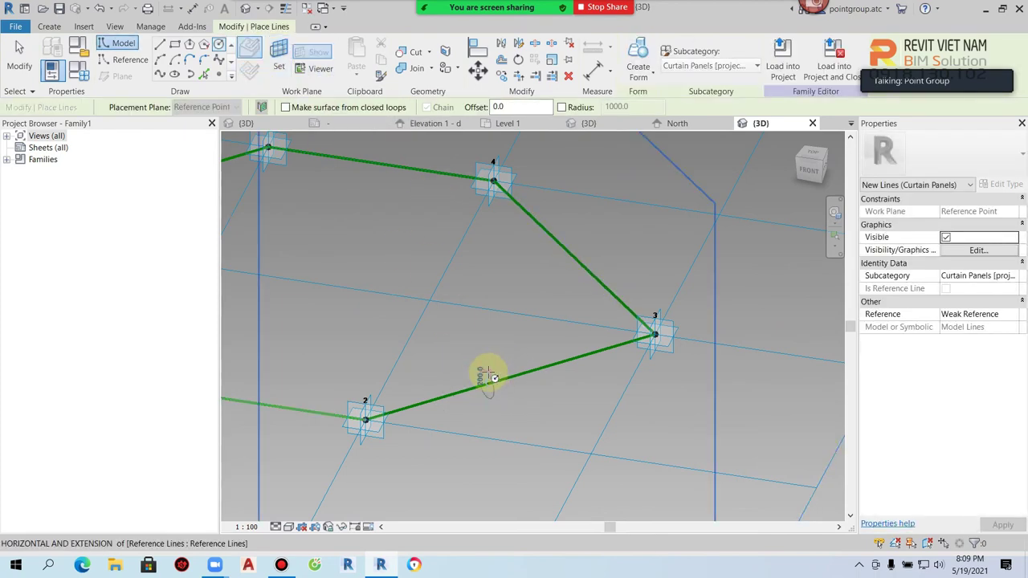
{"action": "left_click", "coordinate": [488, 375]}
{"action": "scroll", "coordinate": [488, 376], "scroll_direction": "up", "scroll_amount": 3}
{"action": "key", "text": "Escape"}
{"action": "key", "text": "Escape"}
Sweep the circle along the hexagon lines into a solid frame, then save the family
{"action": "left_click", "coordinate": [532, 373]}
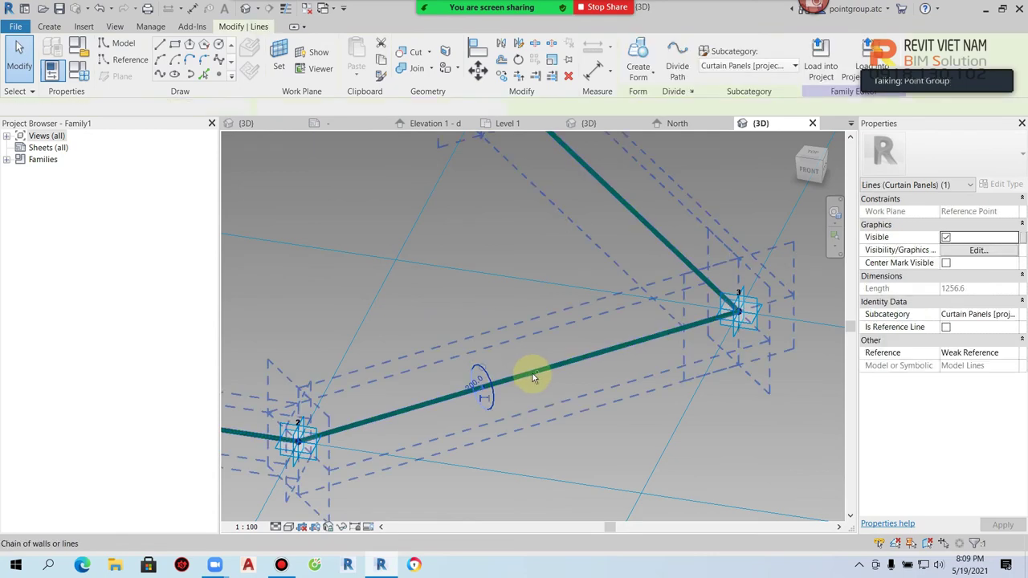
{"action": "left_click", "coordinate": [540, 361], "text": "ctrl"}
{"action": "left_click", "coordinate": [638, 66]}
{"action": "left_click", "coordinate": [660, 100]}
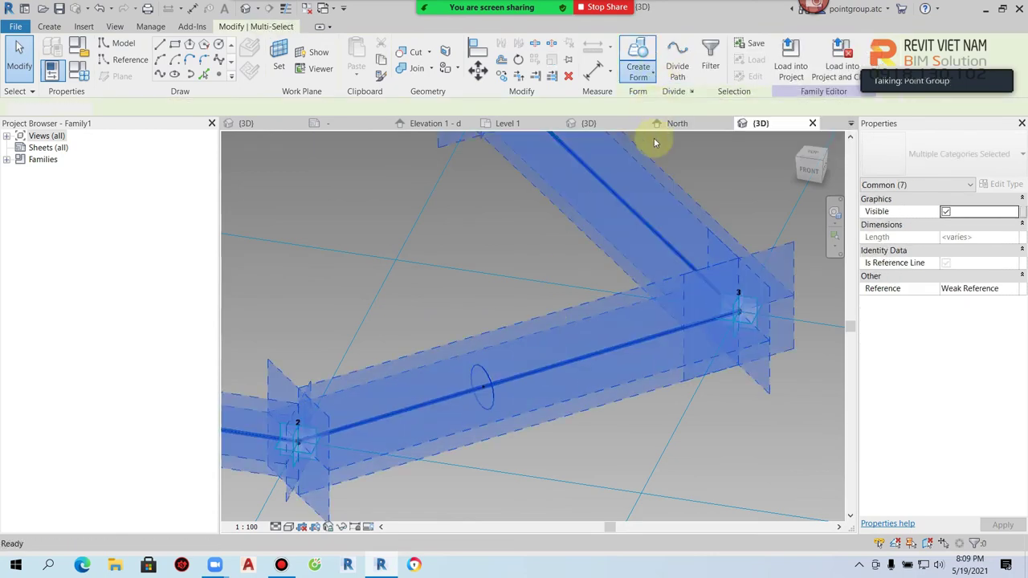
{"action": "key", "text": "Escape"}
{"action": "scroll", "coordinate": [625, 385], "scroll_direction": "down", "scroll_amount": 3}
{"action": "middle_click_drag", "start_coordinate": [624, 386], "coordinate": [704, 398]}
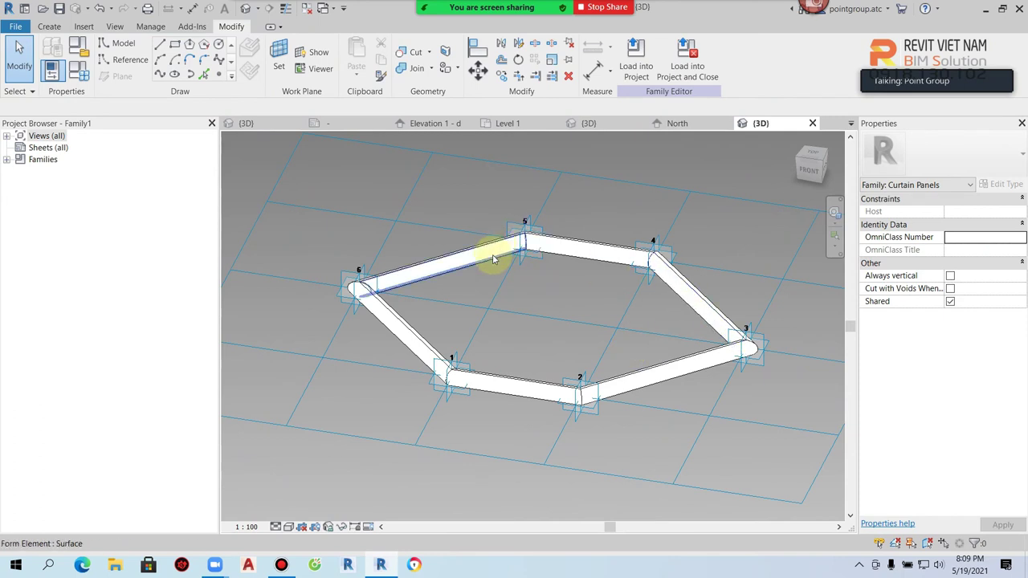
{"action": "key", "text": "ctrl+s"}
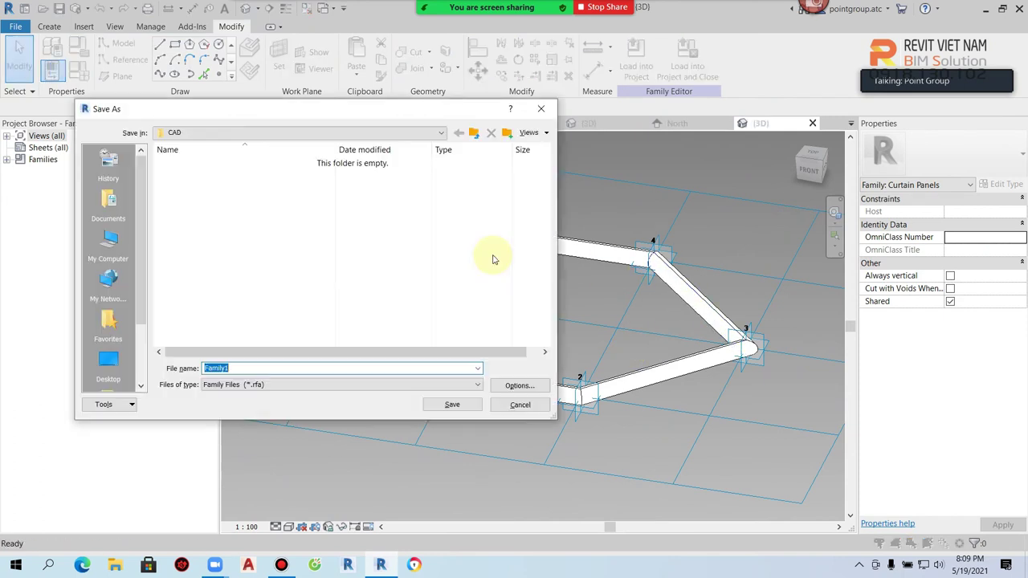
Save the family as htg in the 4- Family folder
{"action": "left_click", "coordinate": [474, 133]}
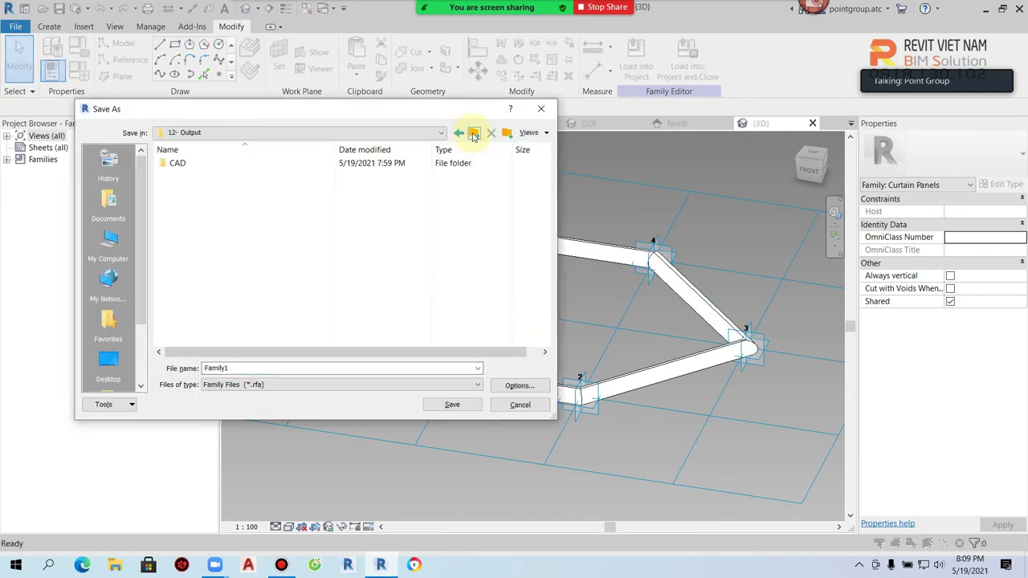
{"action": "left_click", "coordinate": [473, 133]}
{"action": "double_click", "coordinate": [178, 186]}
{"action": "type", "text": "htg"}
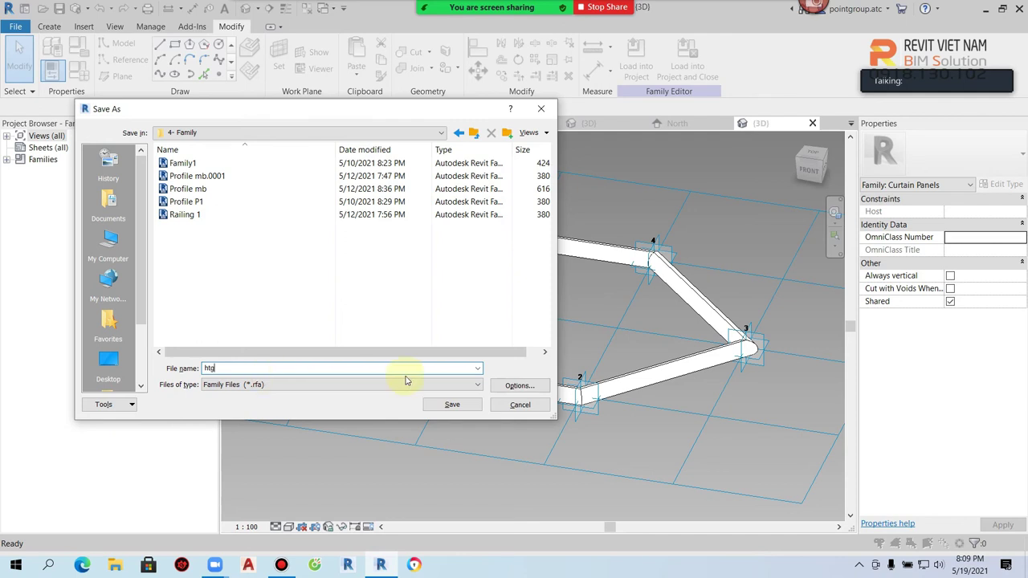
{"action": "left_click", "coordinate": [469, 404]}
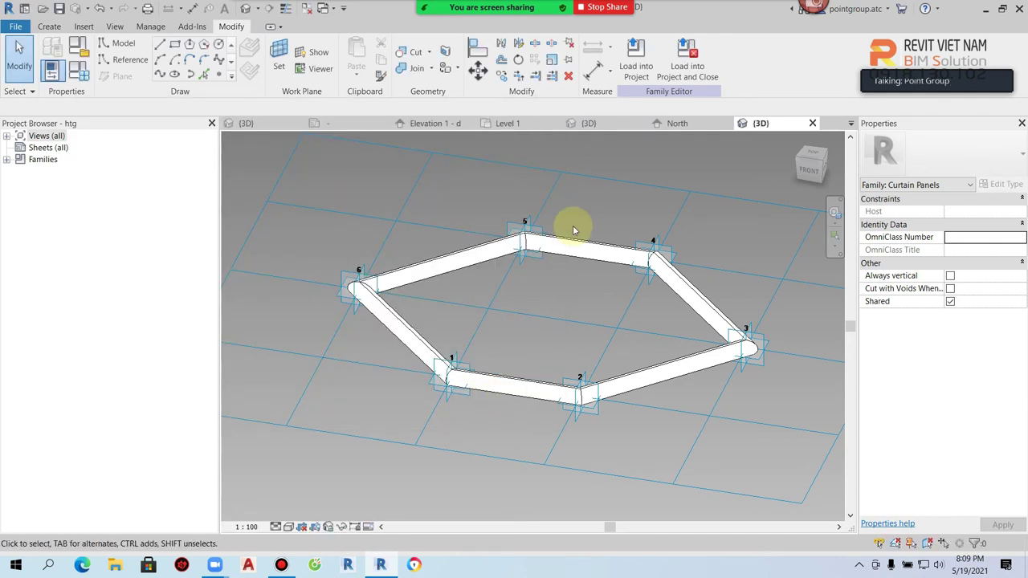
Load the htg family into Project1 and return to the tower's 3D view
{"action": "left_click", "coordinate": [634, 76]}
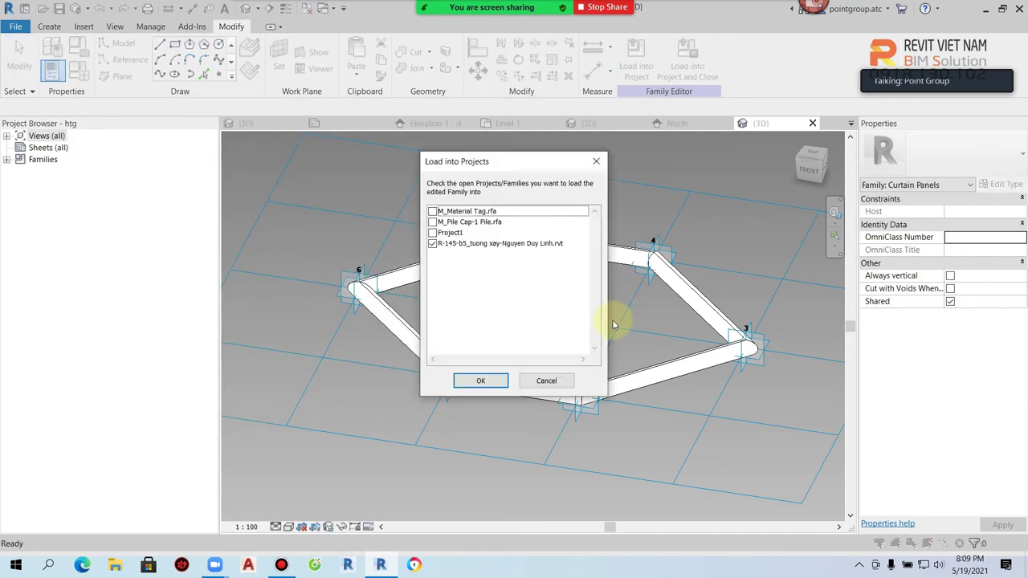
{"action": "left_click", "coordinate": [479, 382]}
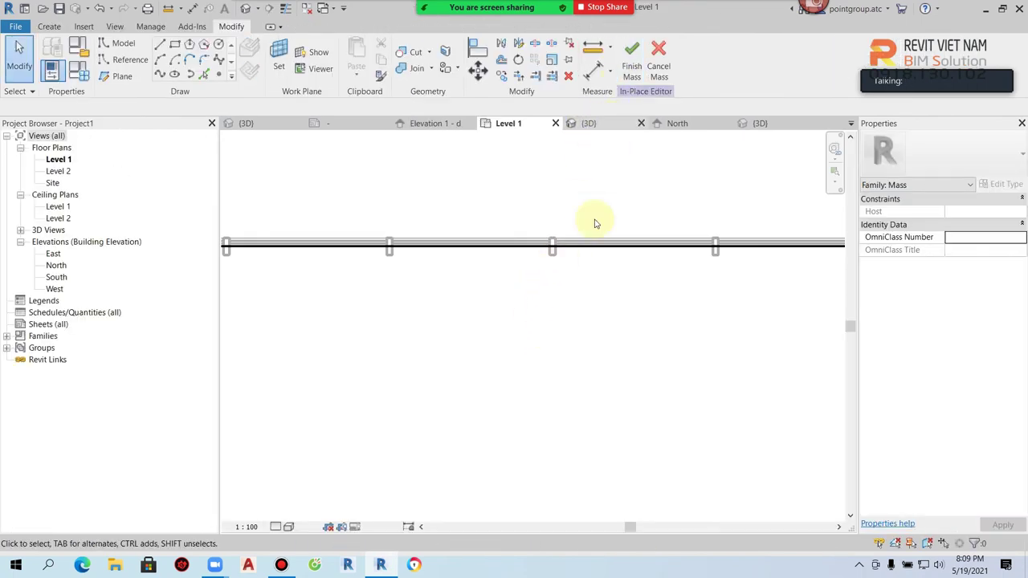
{"action": "left_click", "coordinate": [611, 124]}
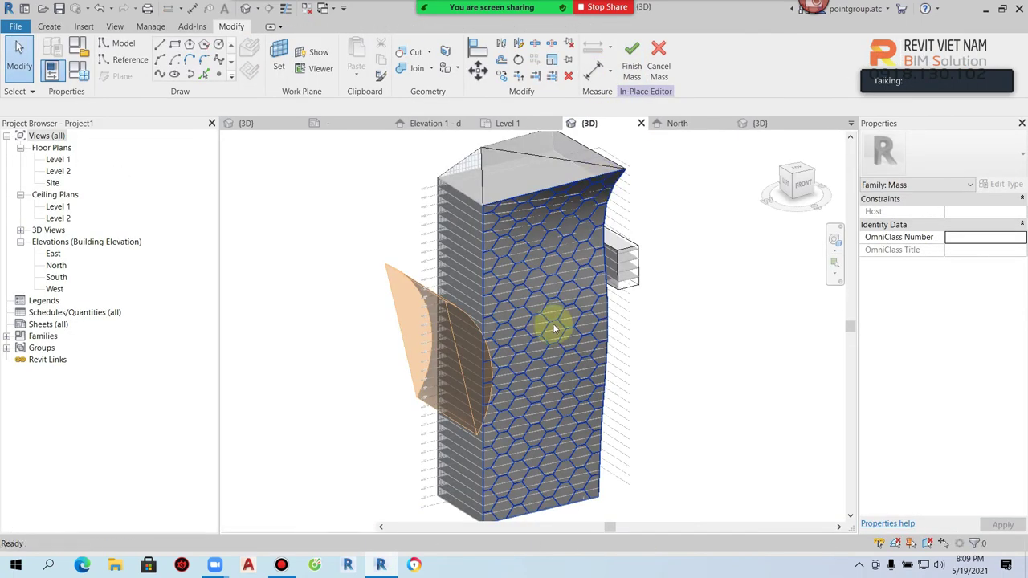
{"action": "key", "text": "ctrl+Tab"}
{"action": "key", "text": "ctrl+Tab"}
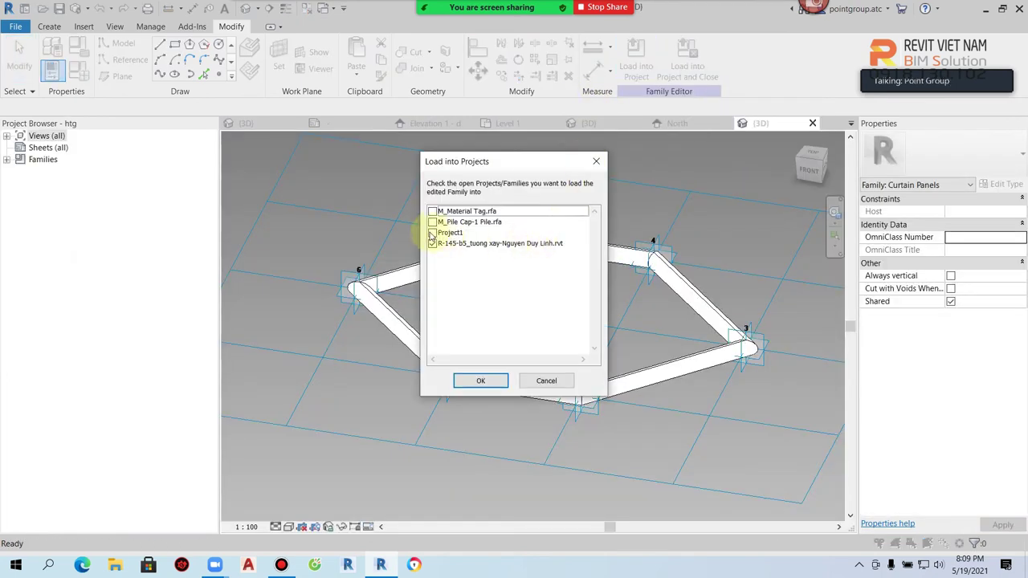
{"action": "left_click", "coordinate": [480, 383]}
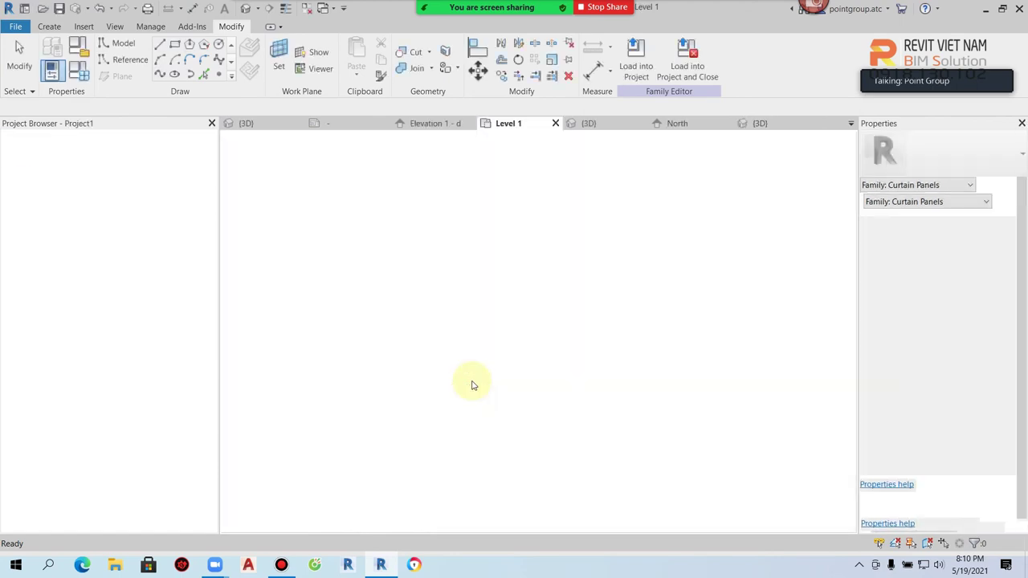
{"action": "left_click", "coordinate": [246, 8]}
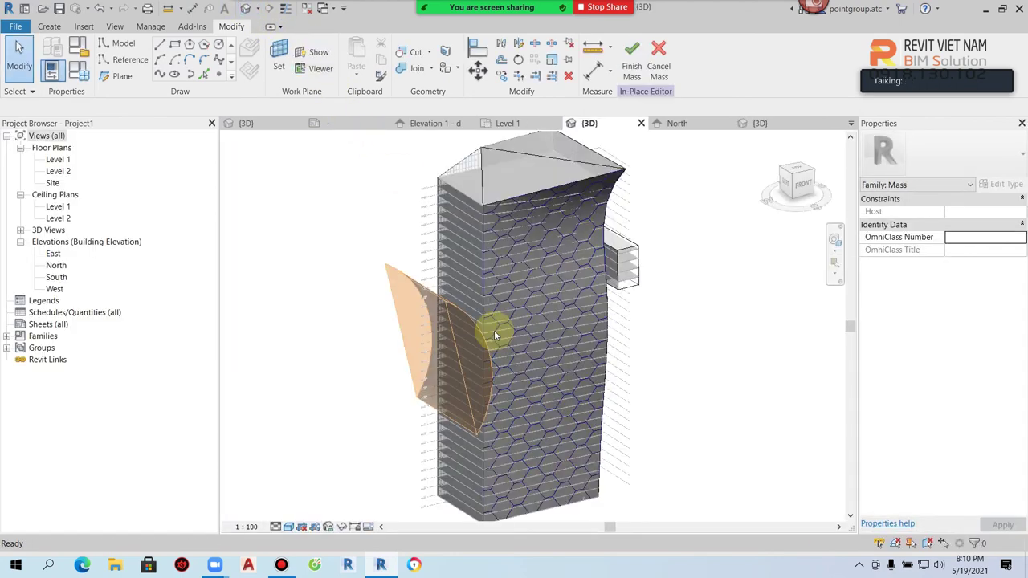
Set the tower's hexagon divided surface to use the htg framed panel type
{"action": "left_click", "coordinate": [588, 229]}
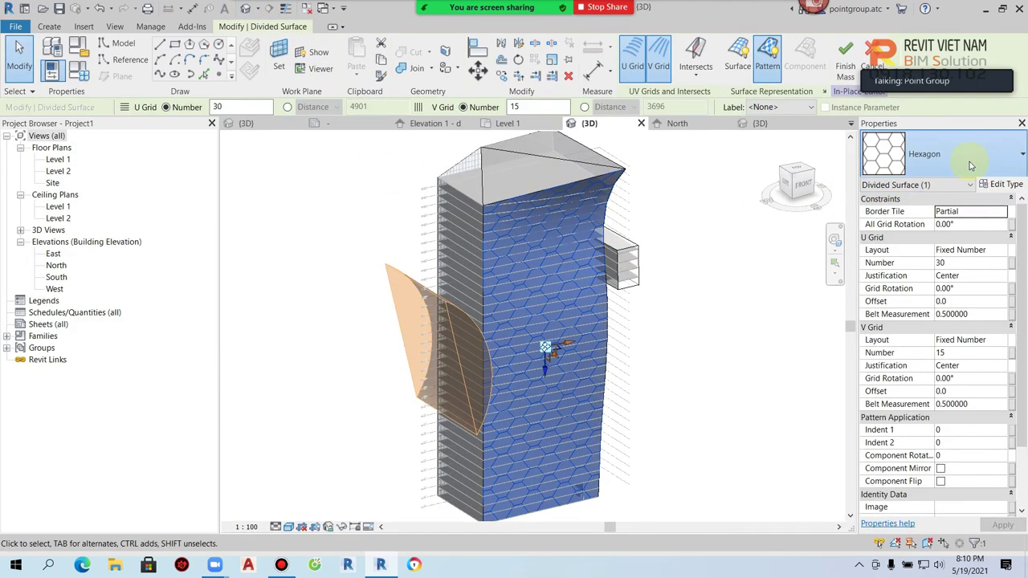
{"action": "left_click", "coordinate": [969, 161]}
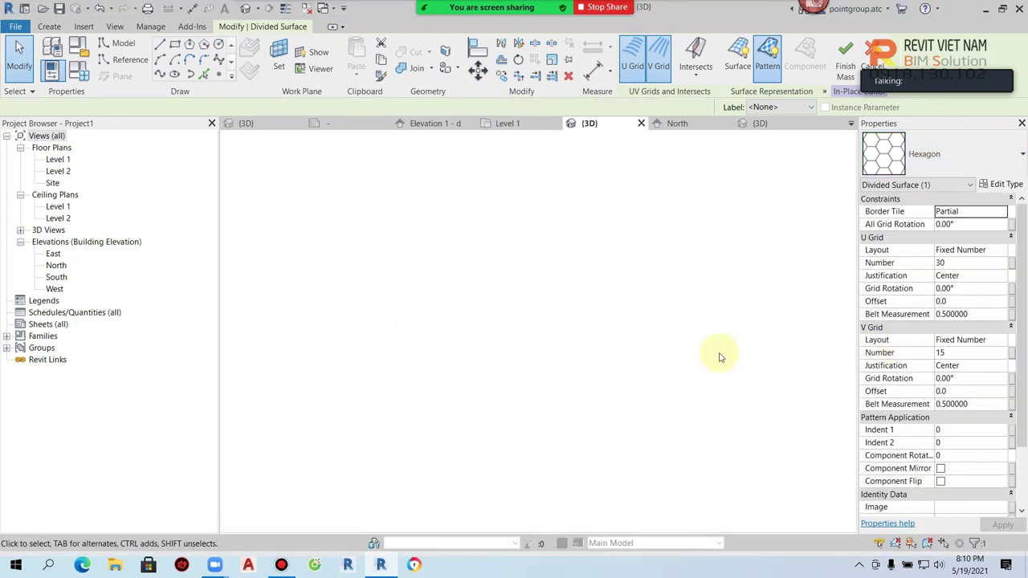
{"action": "left_click", "coordinate": [719, 353]}
{"action": "scroll", "coordinate": [565, 388], "scroll_direction": "up", "scroll_amount": 5}
{"action": "scroll", "coordinate": [566, 387], "scroll_direction": "up", "scroll_amount": 3}
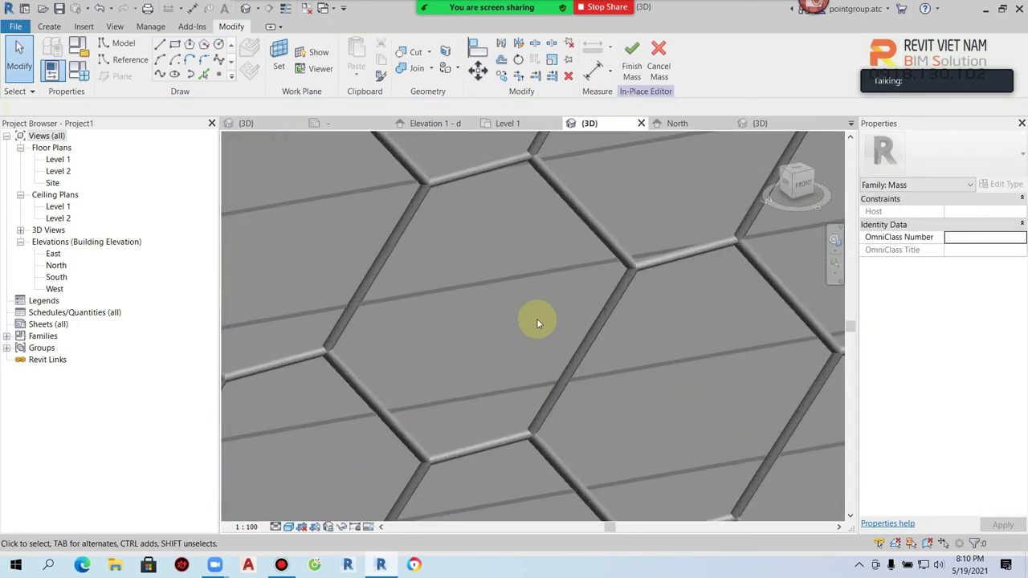
{"action": "scroll", "coordinate": [556, 404], "scroll_direction": "down", "scroll_amount": 3}
{"action": "scroll", "coordinate": [556, 397], "scroll_direction": "down", "scroll_amount": 3}
{"action": "scroll", "coordinate": [565, 387], "scroll_direction": "down", "scroll_amount": 3}
{"action": "middle_click_drag", "start_coordinate": [565, 387], "coordinate": [619, 394], "text": "shift"}
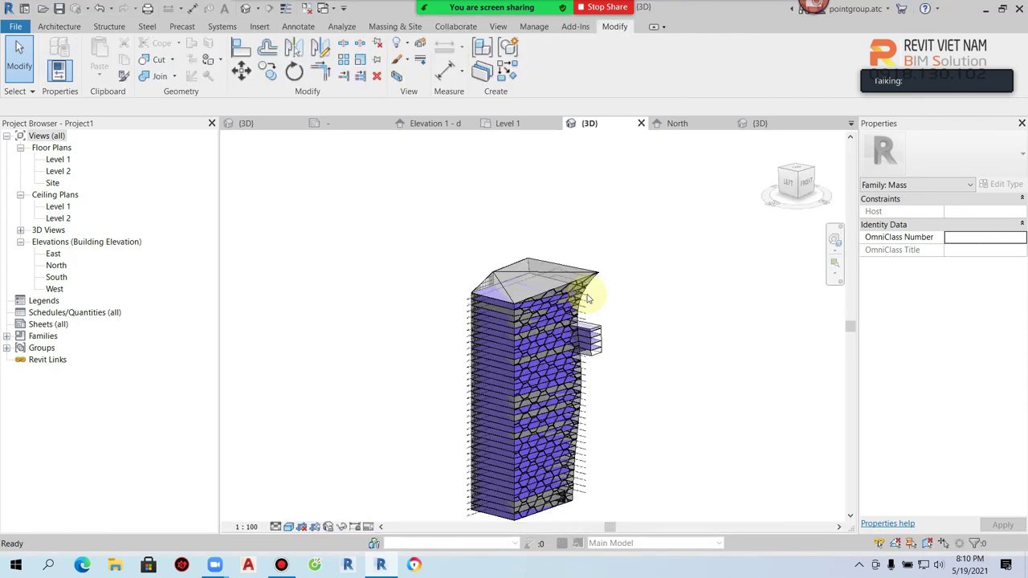
Zoom and orbit the 3D view to inspect the framed panels along the tower's top
{"action": "scroll", "coordinate": [588, 285], "scroll_direction": "up", "scroll_amount": 5}
{"action": "scroll", "coordinate": [590, 280], "scroll_direction": "up", "scroll_amount": 3}
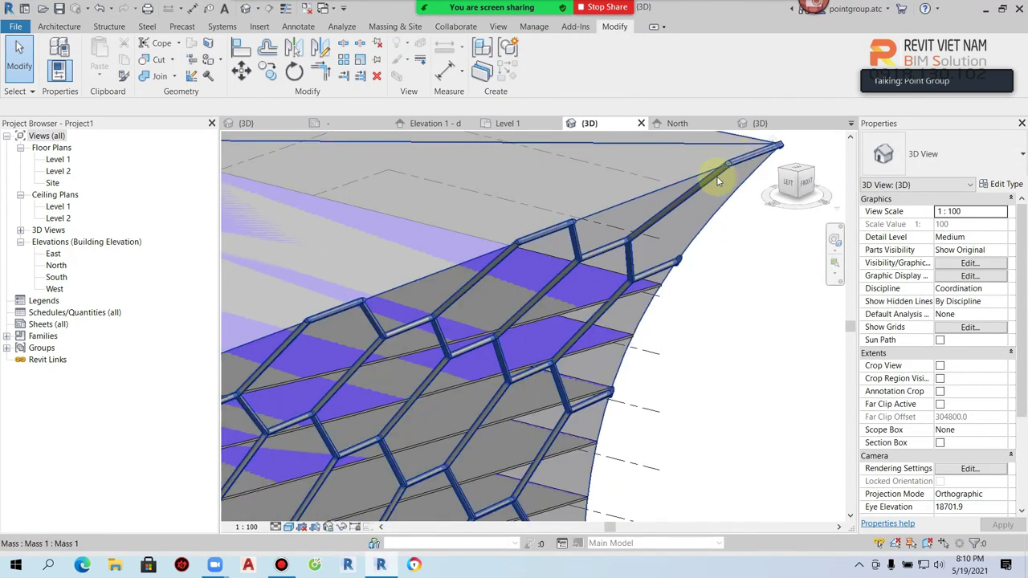
{"action": "middle_click_drag", "start_coordinate": [428, 317], "coordinate": [361, 341], "text": "shift"}
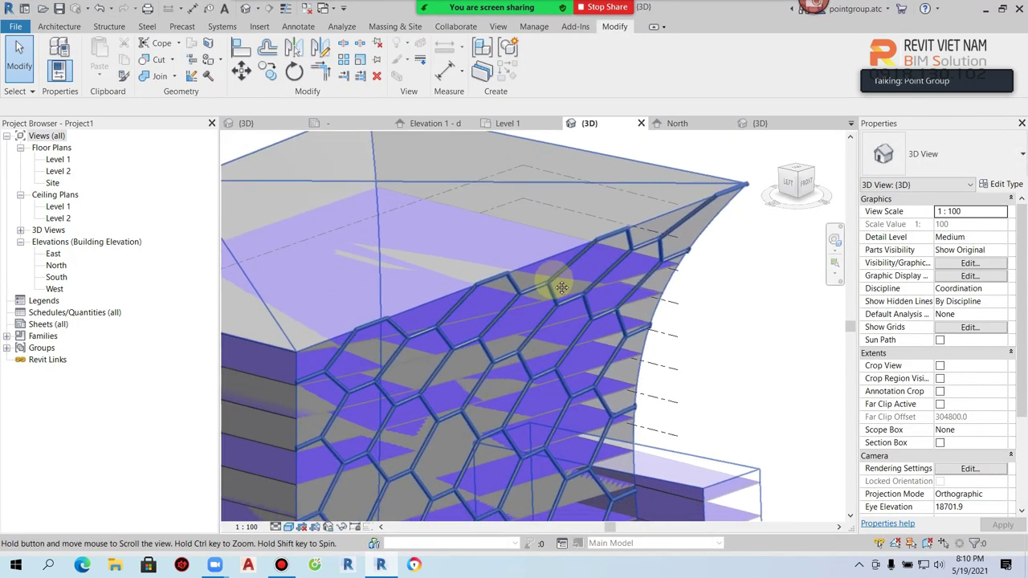
{"action": "scroll", "coordinate": [594, 403], "scroll_direction": "down", "scroll_amount": 2}
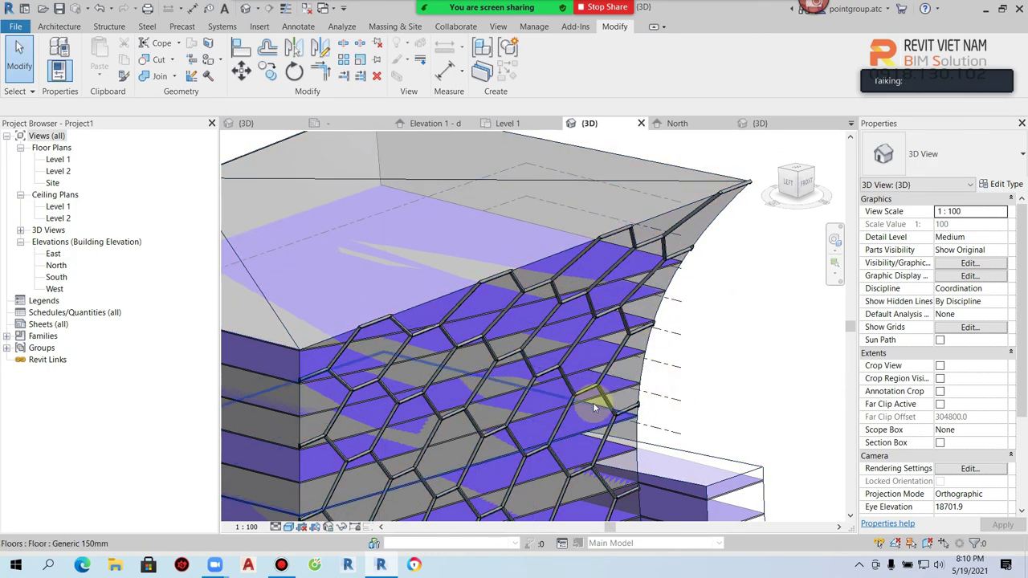
{"action": "scroll", "coordinate": [594, 405], "scroll_direction": "down", "scroll_amount": 2}
{"action": "scroll", "coordinate": [595, 406], "scroll_direction": "down", "scroll_amount": 1}
{"action": "scroll", "coordinate": [594, 407], "scroll_direction": "down", "scroll_amount": 2}
{"action": "mouse_move", "coordinate": [594, 407]}
{"action": "middle_mouse_down", "text": "shift"}
{"action": "mouse_move", "coordinate": [681, 413]}
{"action": "mouse_move", "coordinate": [557, 355]}
{"action": "middle_mouse_up", "text": "shift"}
View the tower from the left, then open the Level 1 floor plan
{"action": "scroll", "coordinate": [615, 424], "scroll_direction": "up", "scroll_amount": 3}
{"action": "scroll", "coordinate": [552, 437], "scroll_direction": "up", "scroll_amount": 2}
{"action": "scroll", "coordinate": [551, 438], "scroll_direction": "down", "scroll_amount": 3}
{"action": "mouse_move", "coordinate": [551, 438]}
{"action": "middle_mouse_down", "text": "shift"}
{"action": "mouse_move", "coordinate": [543, 413]}
{"action": "mouse_move", "coordinate": [470, 489]}
{"action": "mouse_move", "coordinate": [245, 269]}
{"action": "middle_mouse_up", "text": "shift"}
{"action": "double_click", "coordinate": [58, 159]}
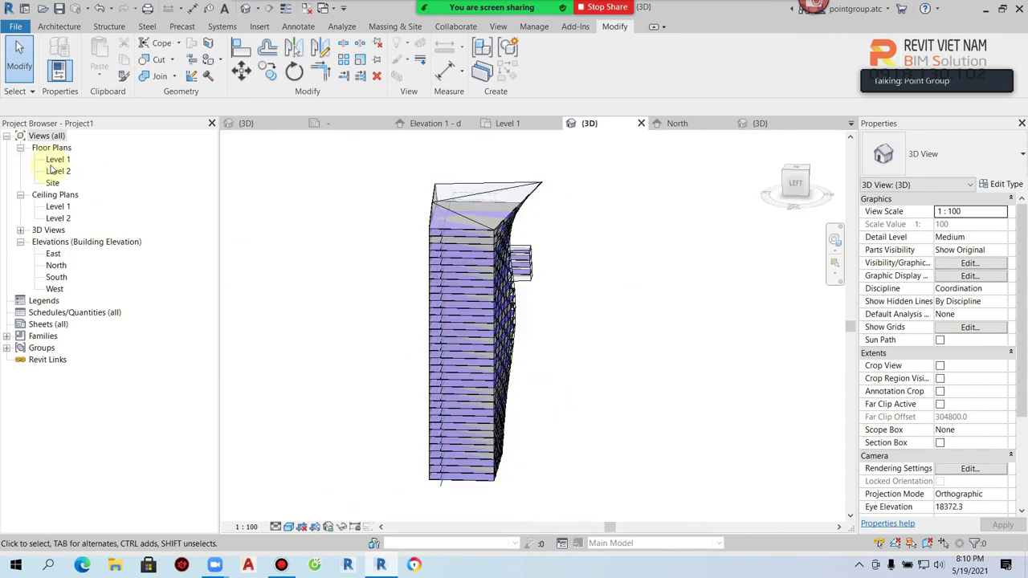
{"action": "scroll", "coordinate": [513, 250], "scroll_direction": "down", "scroll_amount": 4}
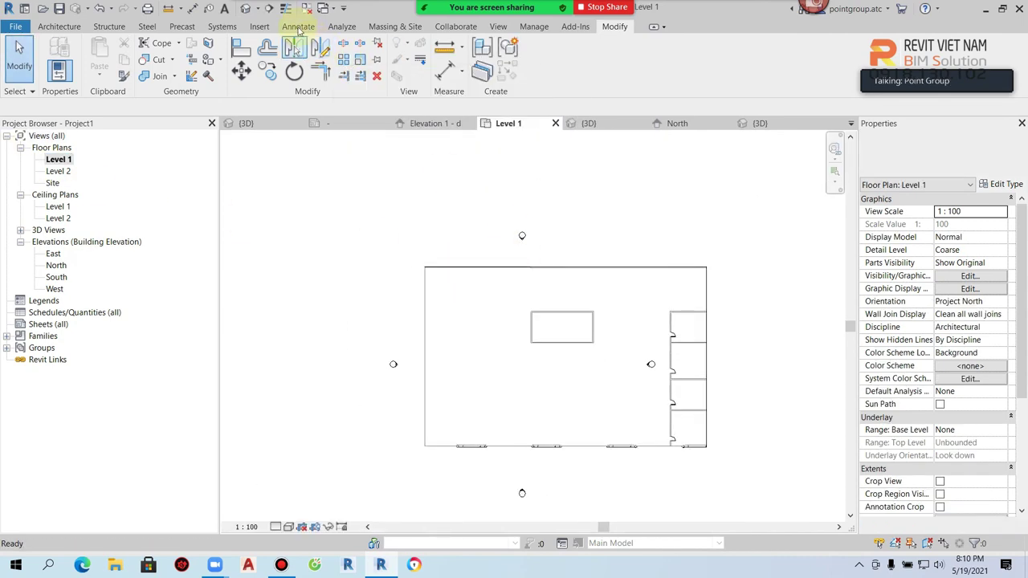
Draw a section line across the Level 1 plan and open Section 1
{"action": "left_click", "coordinate": [551, 233]}
{"action": "double_click", "coordinate": [555, 471]}
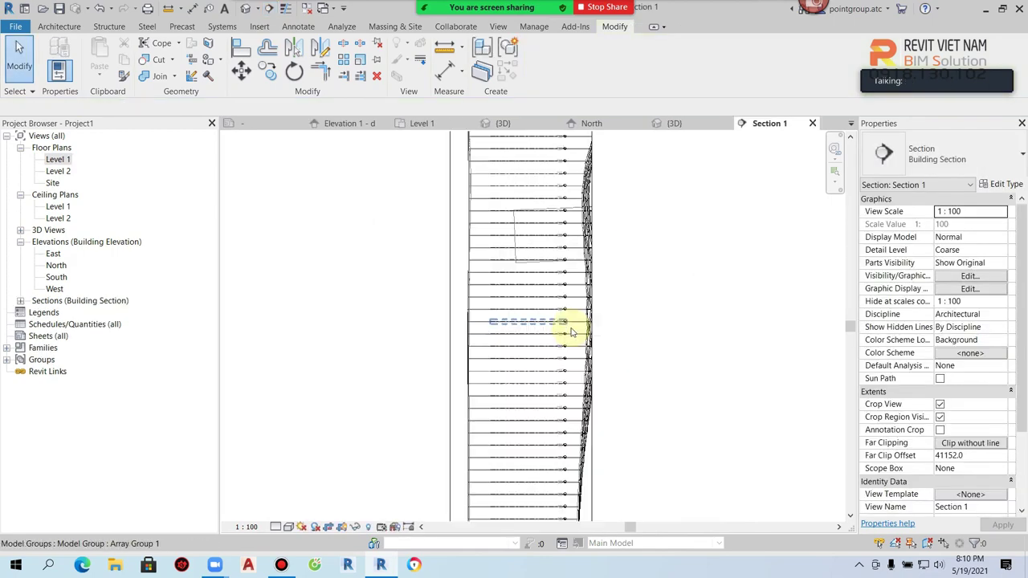
{"action": "scroll", "coordinate": [586, 330], "scroll_direction": "up", "scroll_amount": 3}
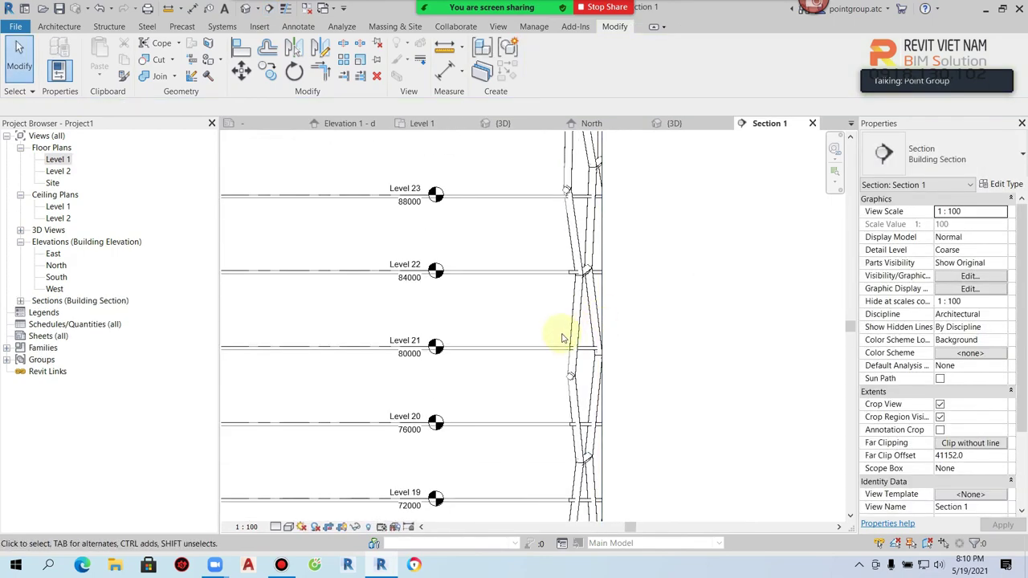
{"action": "scroll", "coordinate": [586, 334], "scroll_direction": "down", "scroll_amount": 3}
{"action": "scroll", "coordinate": [643, 338], "scroll_direction": "down", "scroll_amount": 2}
{"action": "scroll", "coordinate": [654, 340], "scroll_direction": "down", "scroll_amount": 2}
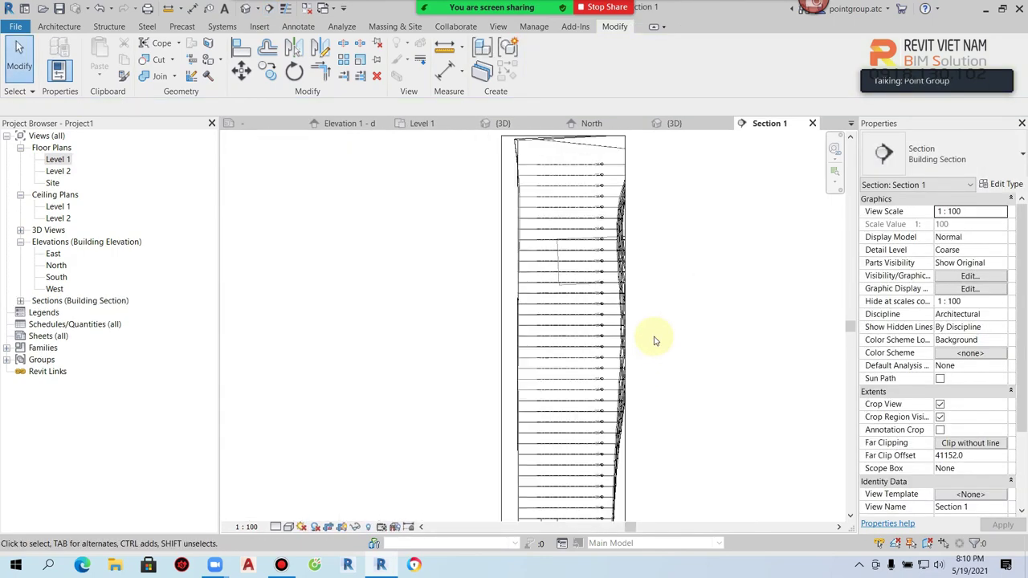
{"action": "scroll", "coordinate": [540, 347], "scroll_direction": "down", "scroll_amount": 1}
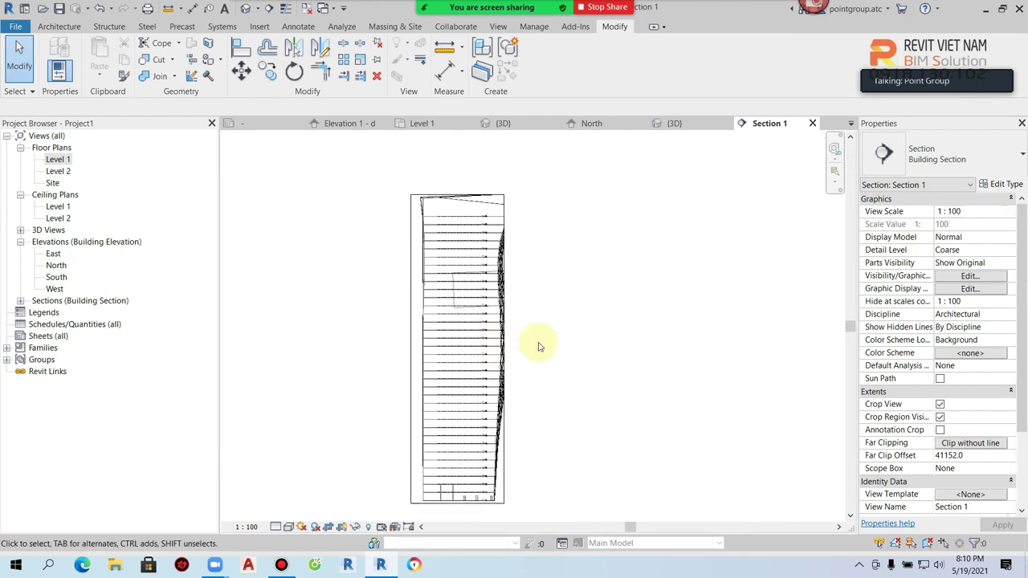
Enlarge Section 1's crop region upward and to the right
{"action": "left_click", "coordinate": [506, 217]}
{"action": "left_click_drag", "start_coordinate": [460, 192], "coordinate": [457, 183]}
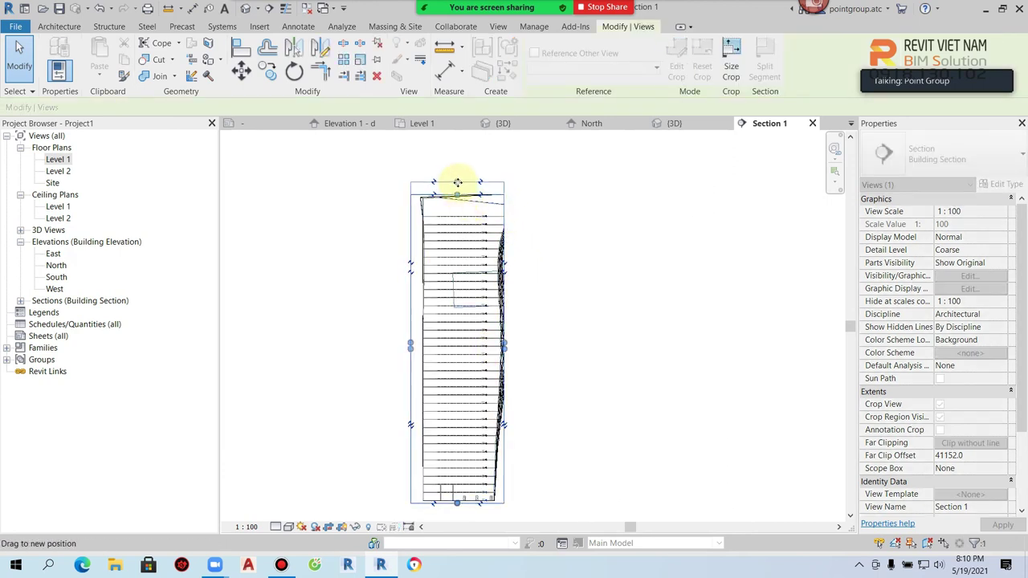
{"action": "left_click_drag", "start_coordinate": [504, 342], "coordinate": [550, 347]}
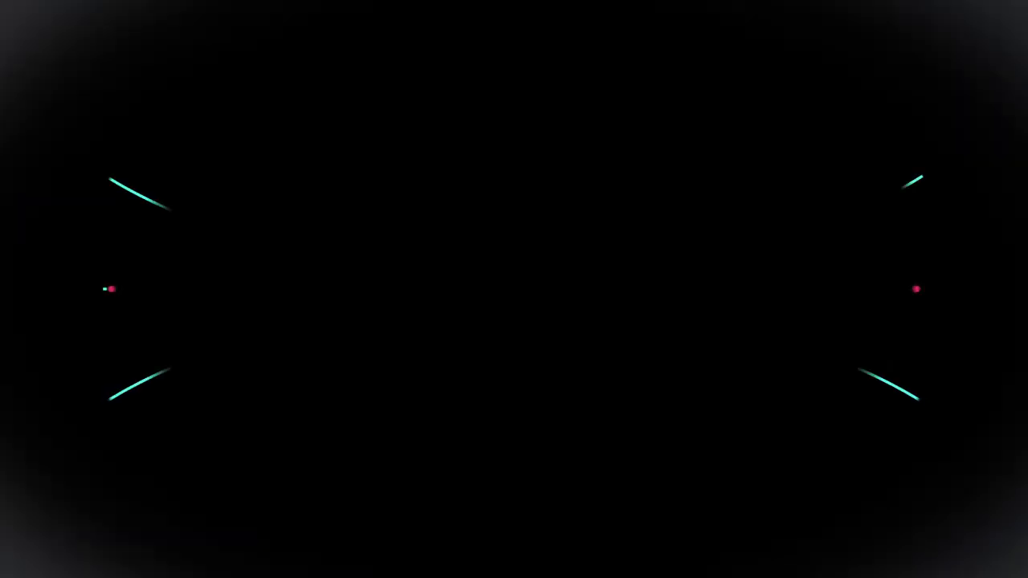